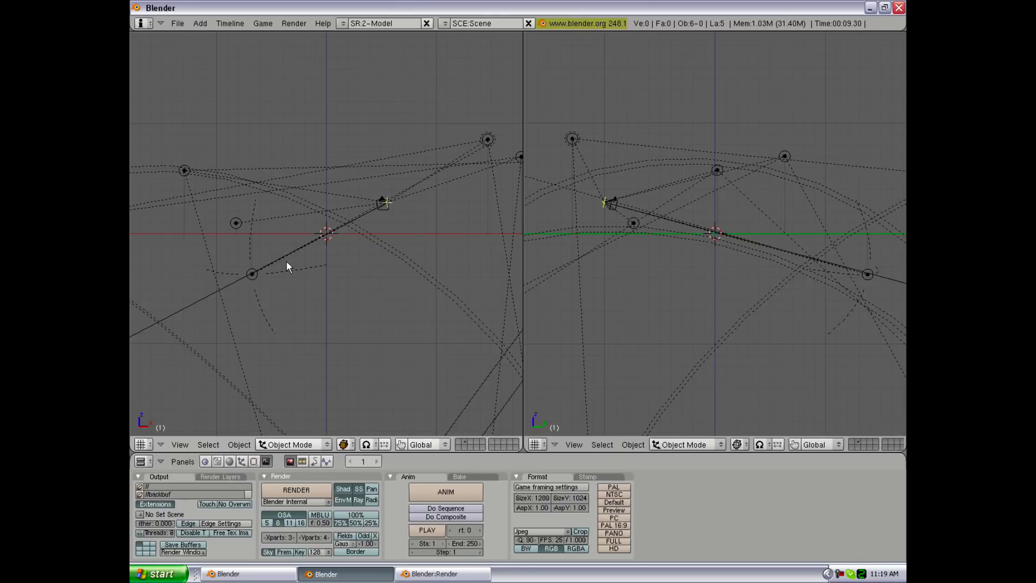
Switch to the empty first layer and add a mesh circle with 6 vertices at the 3D cursor.
key(1)
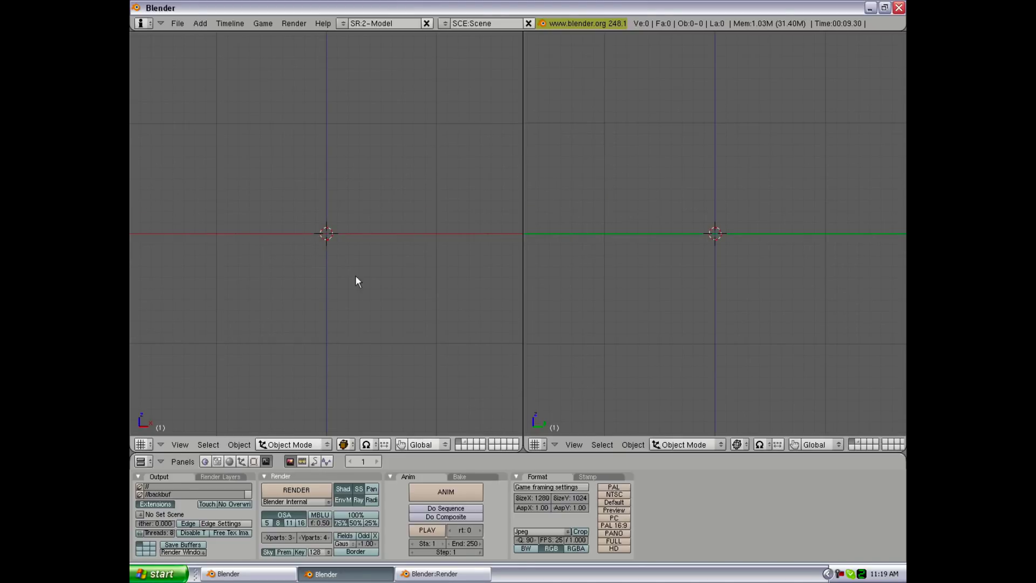
key(space)
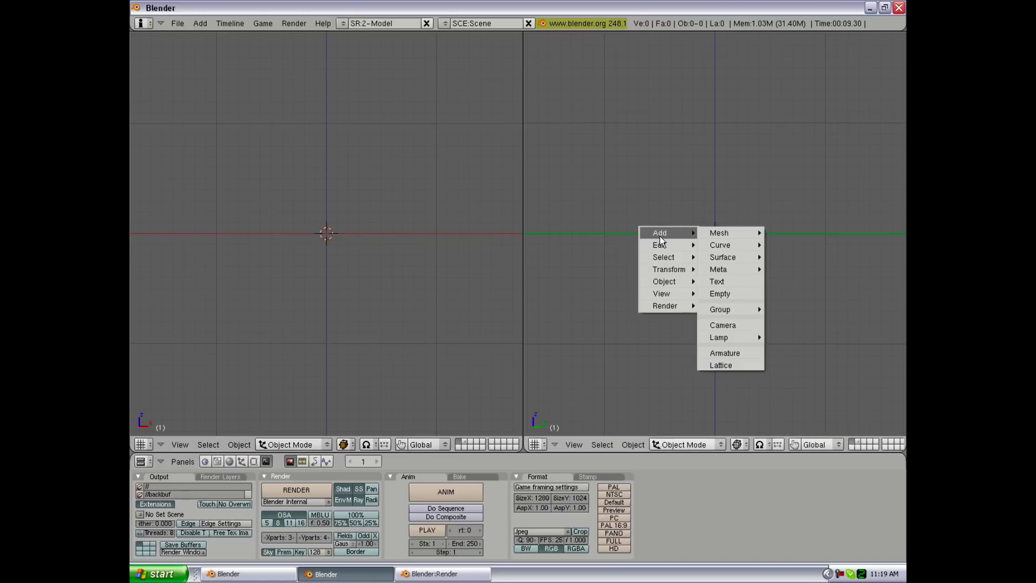
mouse_move(711, 233)
click(818, 259)
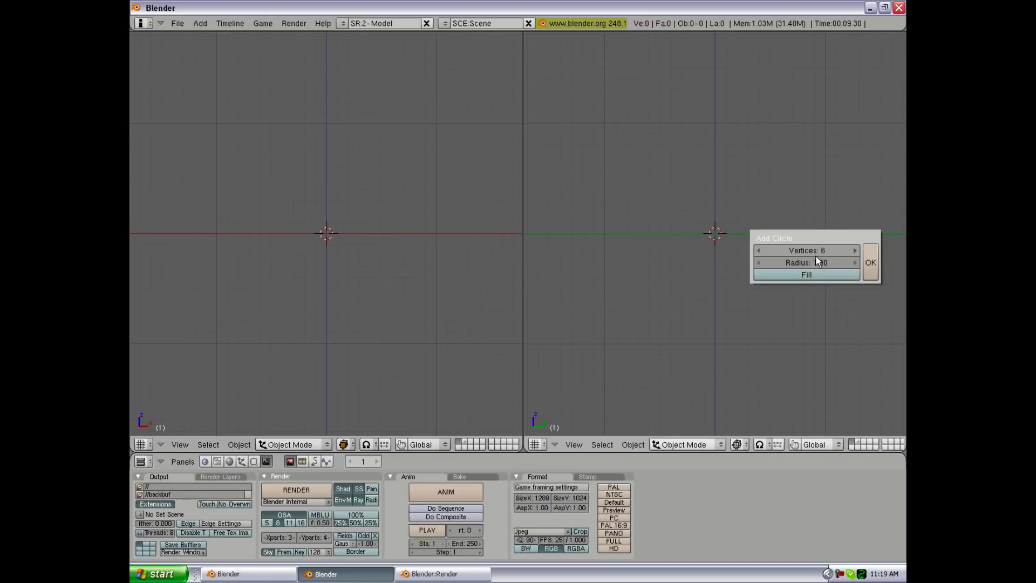
click(871, 263)
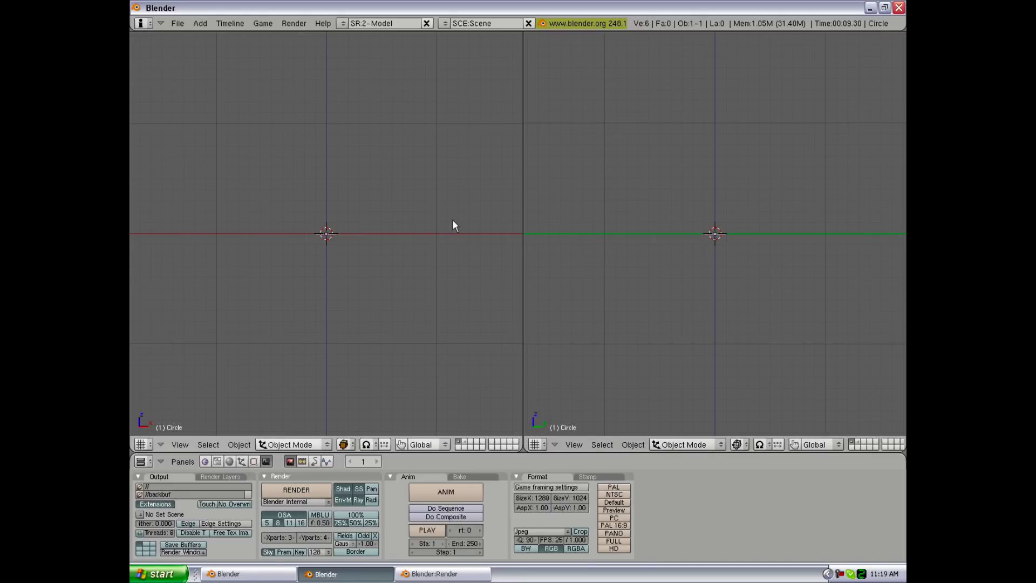
In Edit Mode, rotate all of the circle's vertices 90° in the front view and turn off proportional editing.
key(Tab)
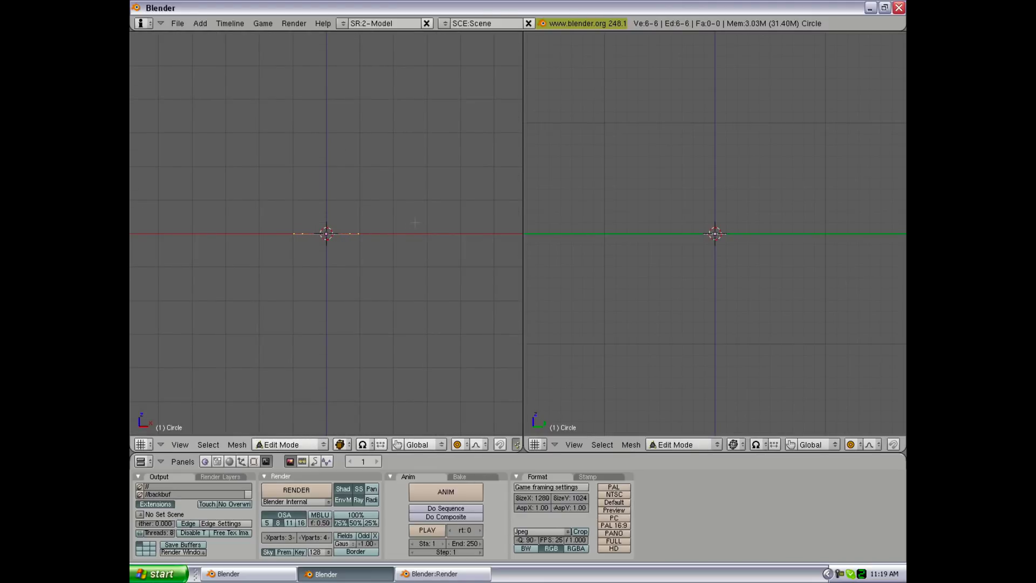
key(r)
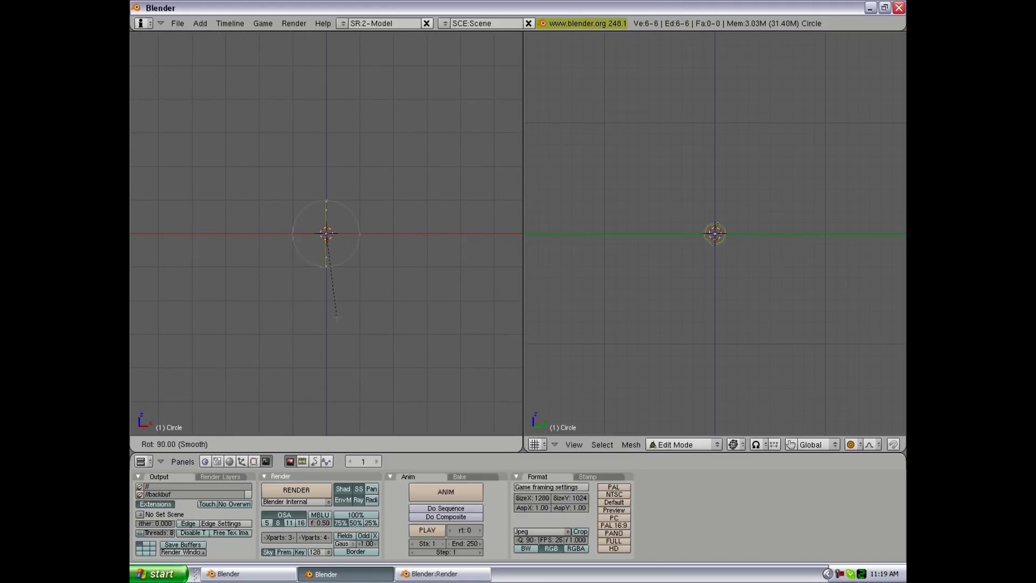
click(337, 317)
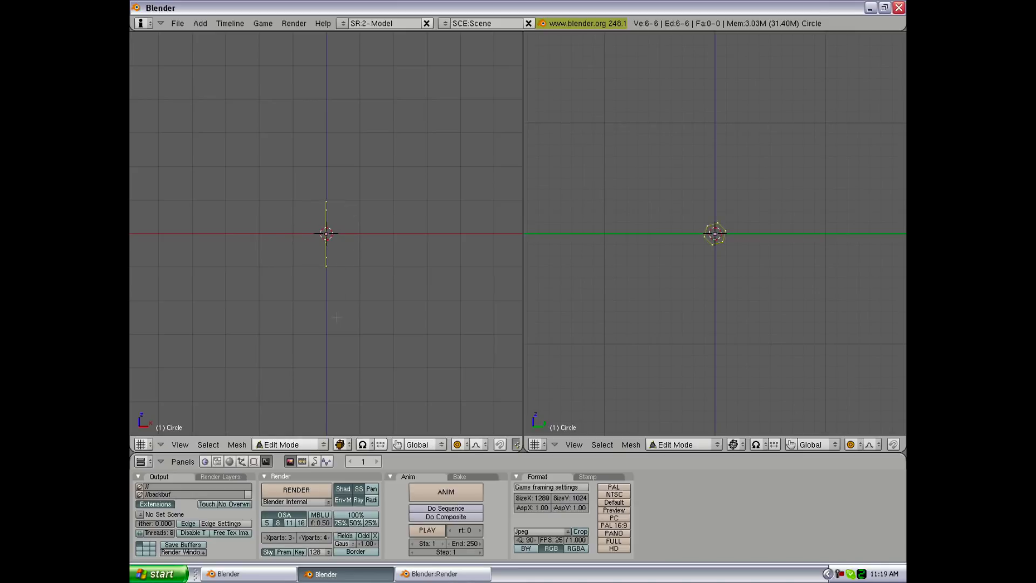
key(o)
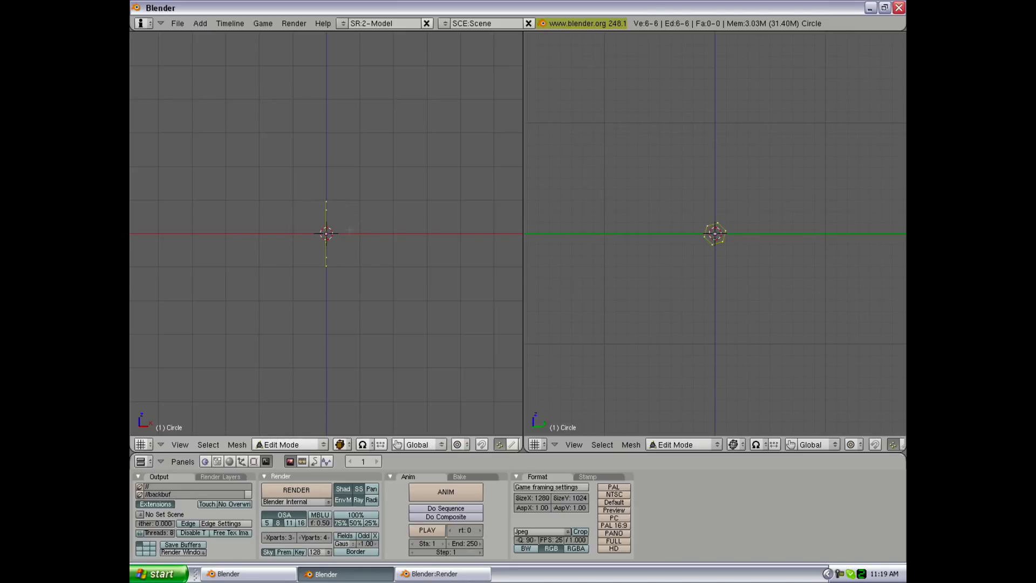
Rotate the hexagon in the side view until one vertex points straight up and two edges stand vertical.
middle_drag(337, 239, 268, 289)
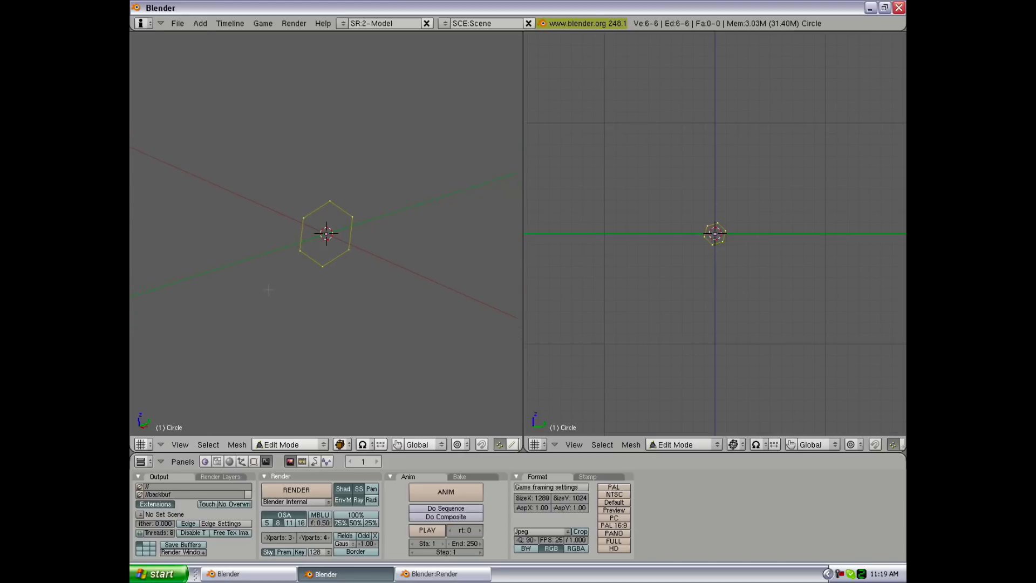
scroll(739, 256, up, 5)
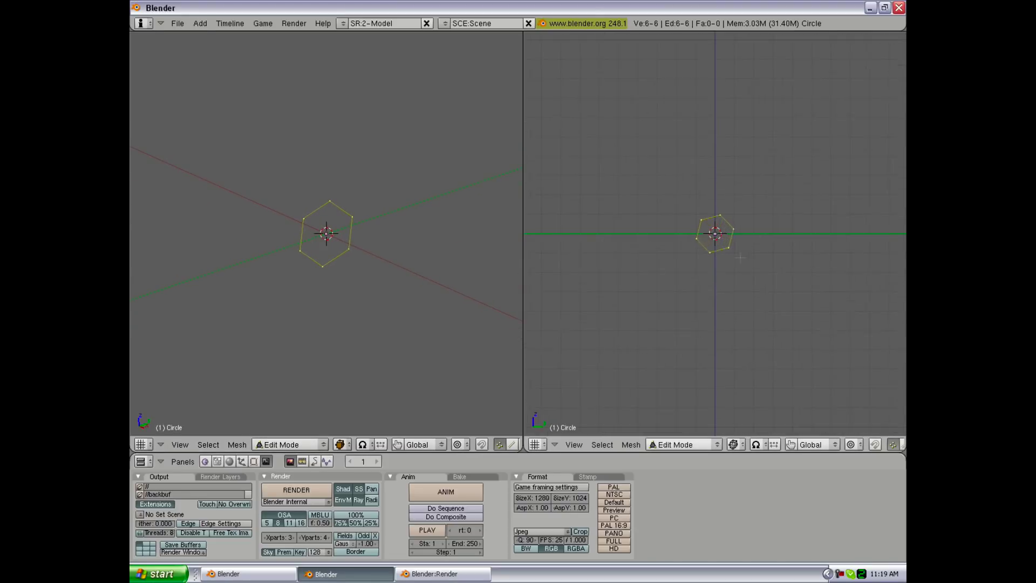
key(r)
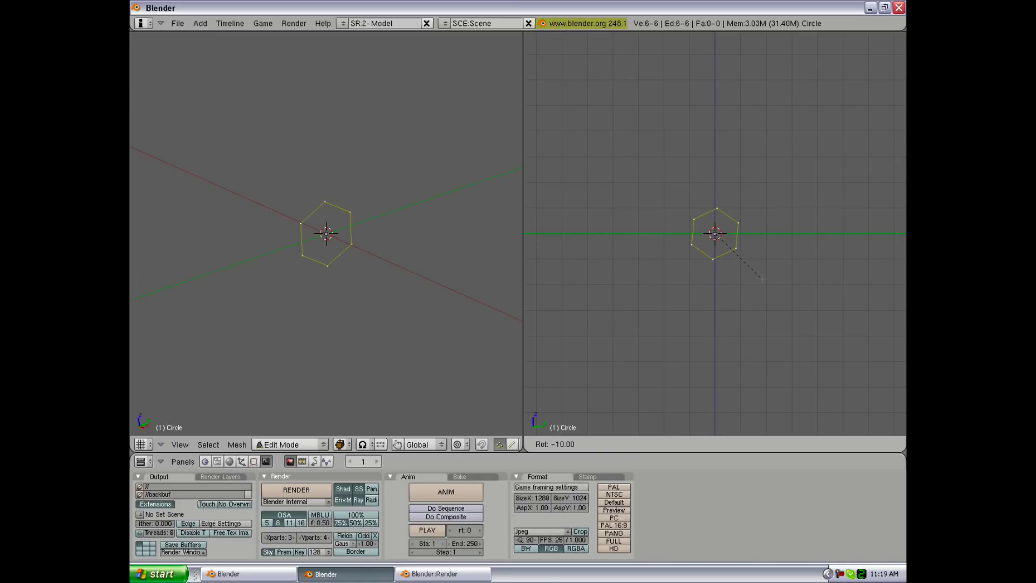
click(766, 277)
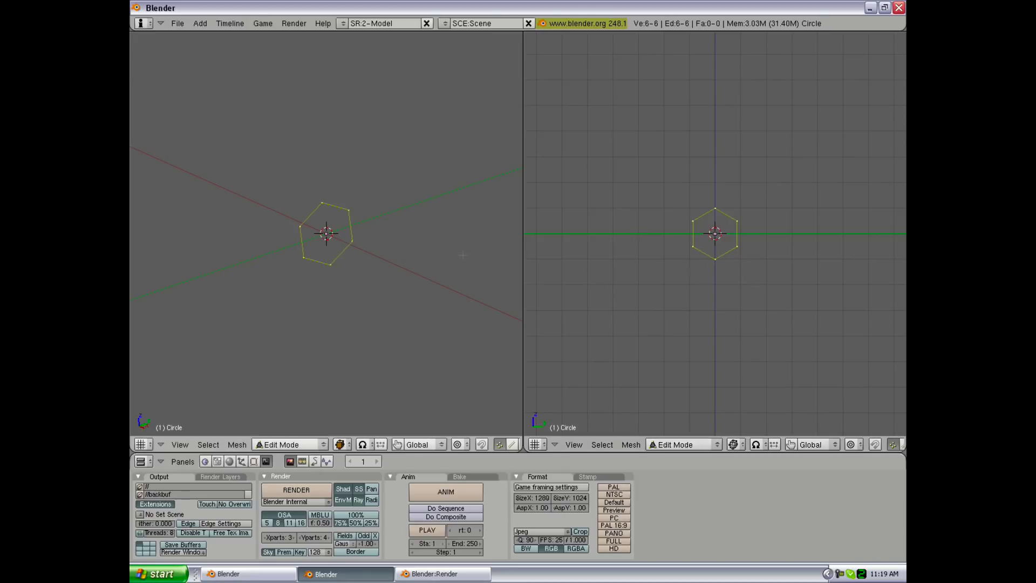
Move the hexagon up about 1.05 units along global Z, fine-tuning so its lowest vertex sits just above the 3D cursor.
key(KP_1)
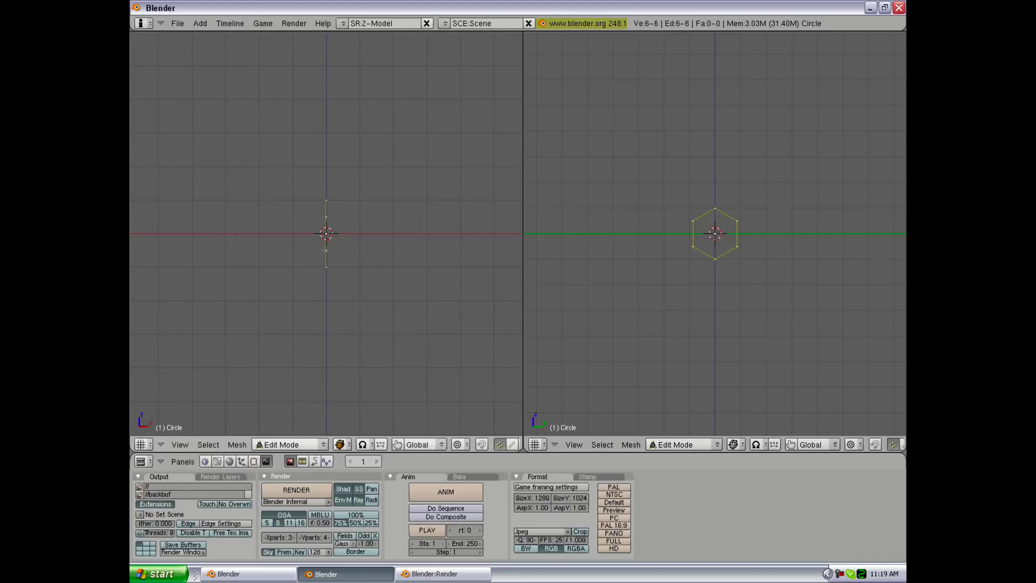
scroll(773, 295, up, 3)
key(g)
key(z)
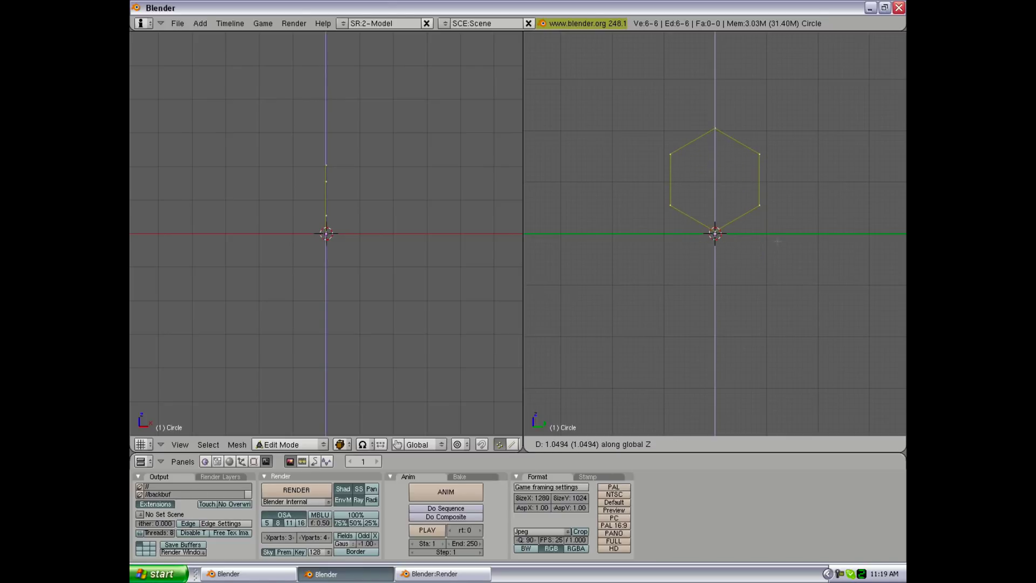
click(778, 241)
scroll(777, 241, up, 7)
key(g)
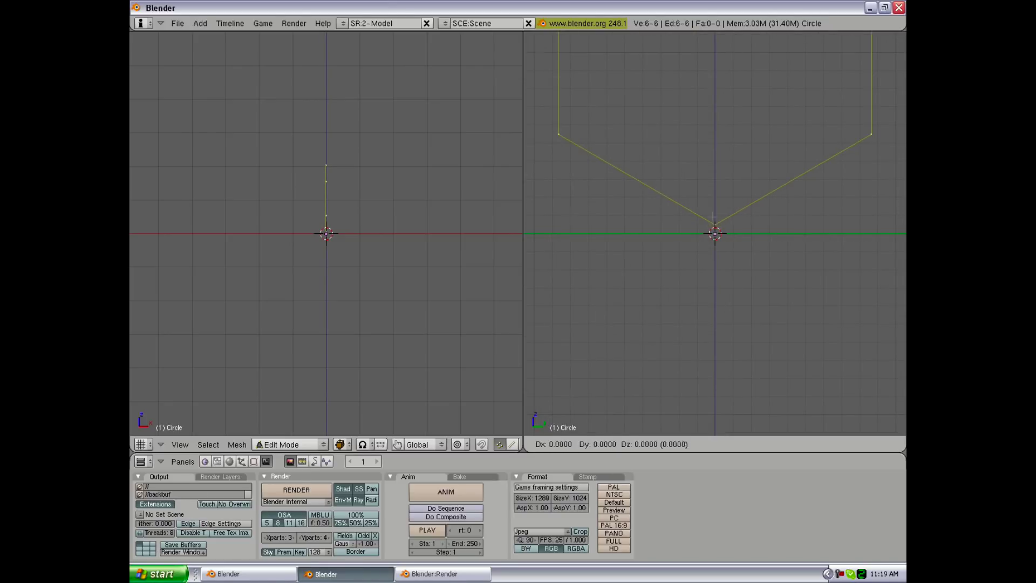
key(z)
click(712, 217)
scroll(712, 218, down, 6)
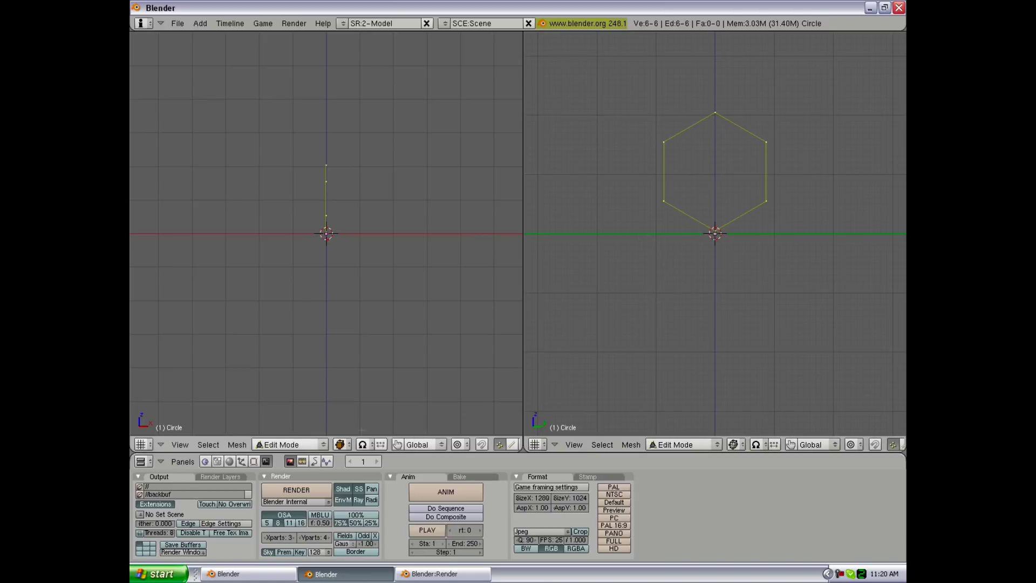
Spin Dup the hexagon around the 3D cursor in the side view with 360 degrees and 3 steps, and delete the overlapping duplicate's vertices.
click(254, 459)
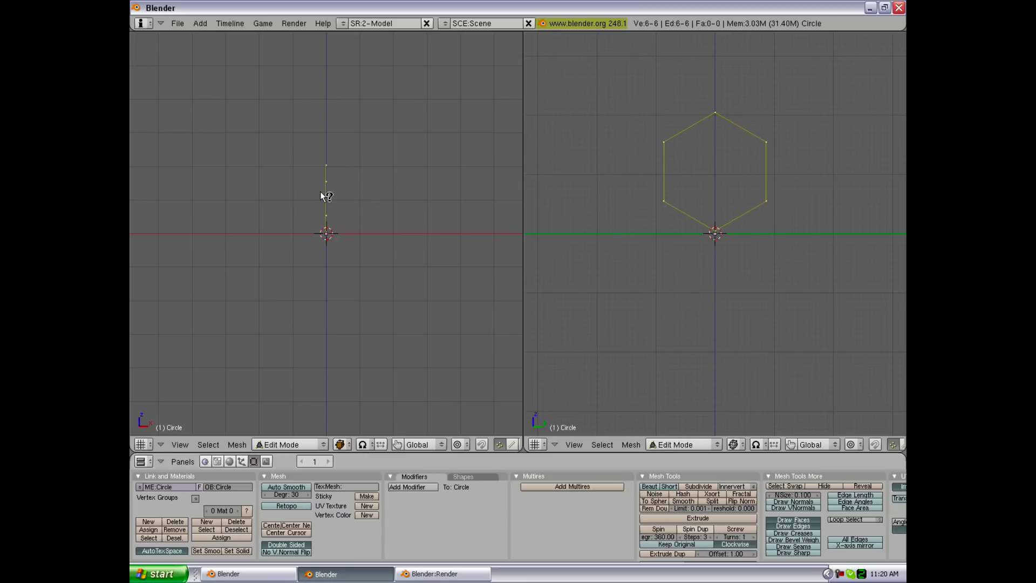
click(768, 249)
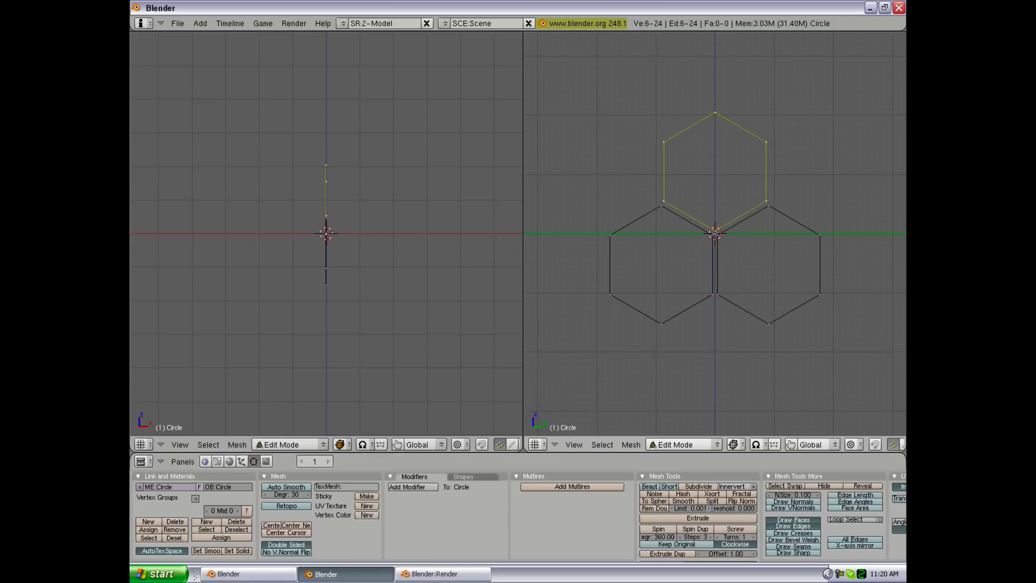
key(g)
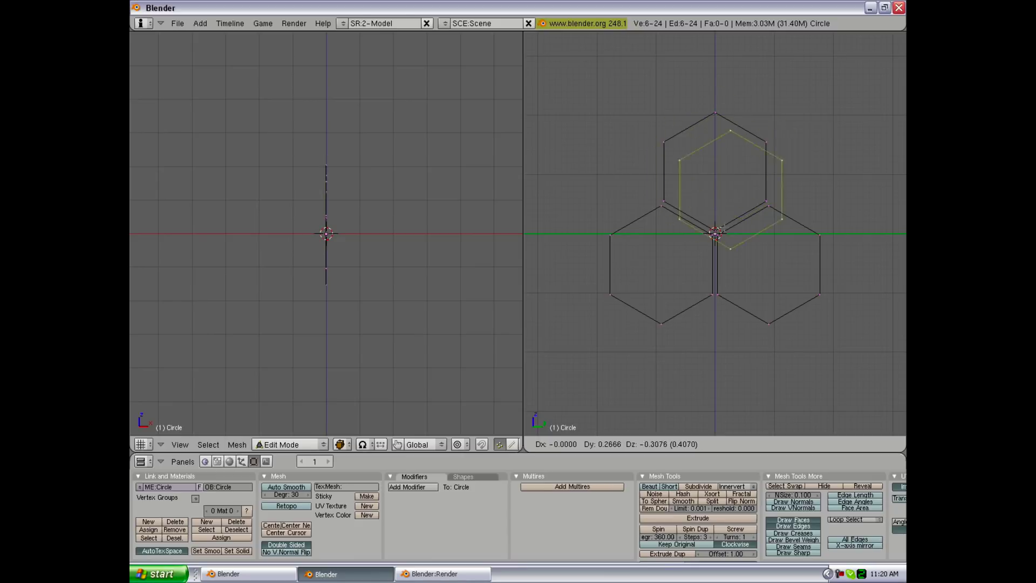
key(Escape)
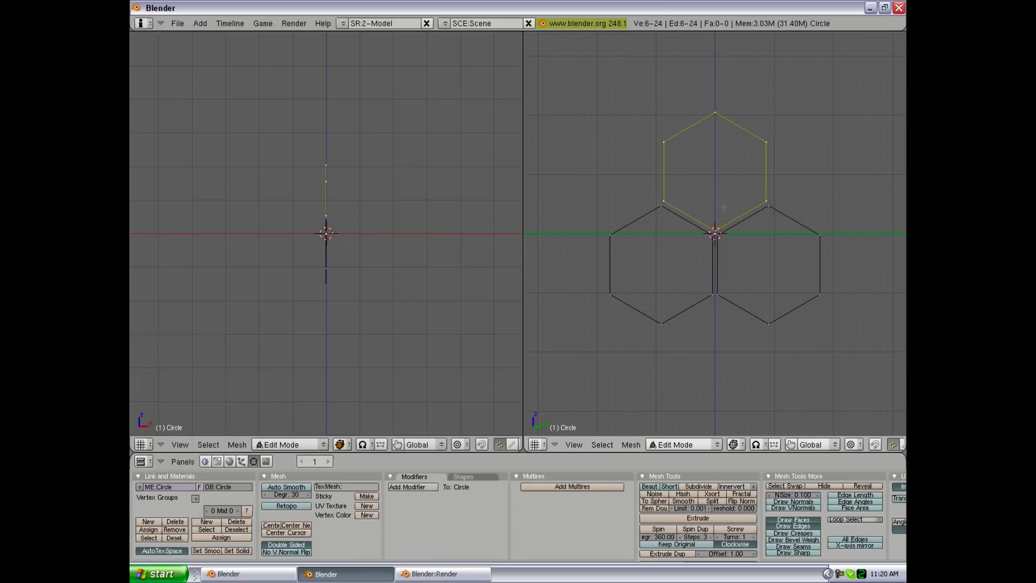
key(x)
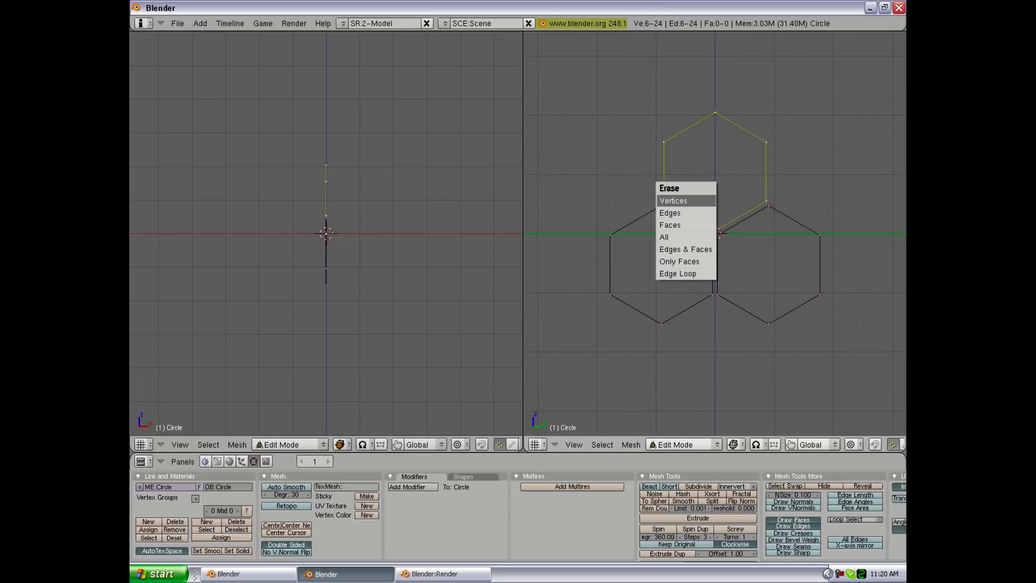
click(704, 200)
shift+middle_drag(697, 223, 660, 256)
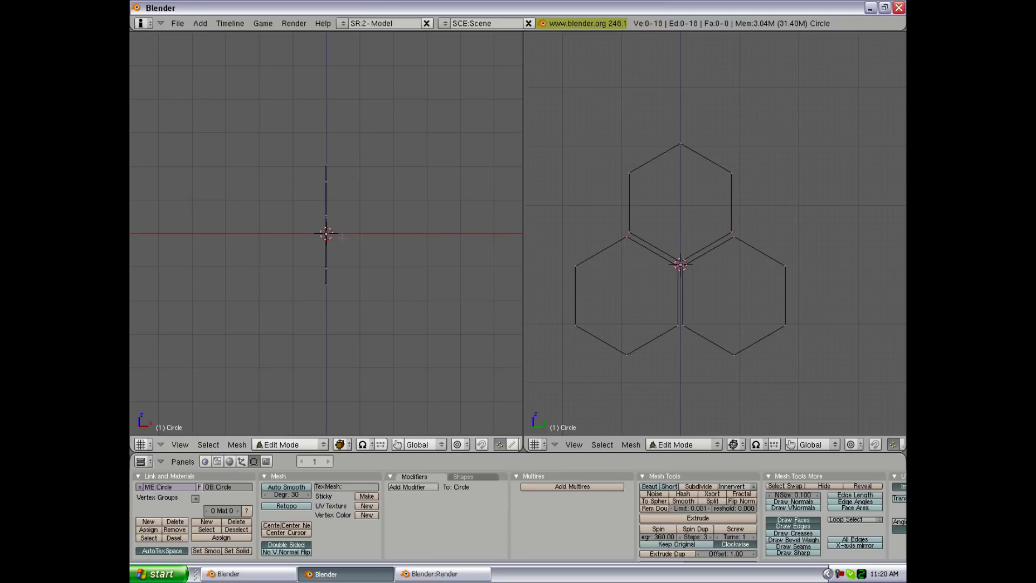
Select the whole upper hexagon and rotate it -45° about the global Z axis.
middle_drag(342, 236, 317, 299)
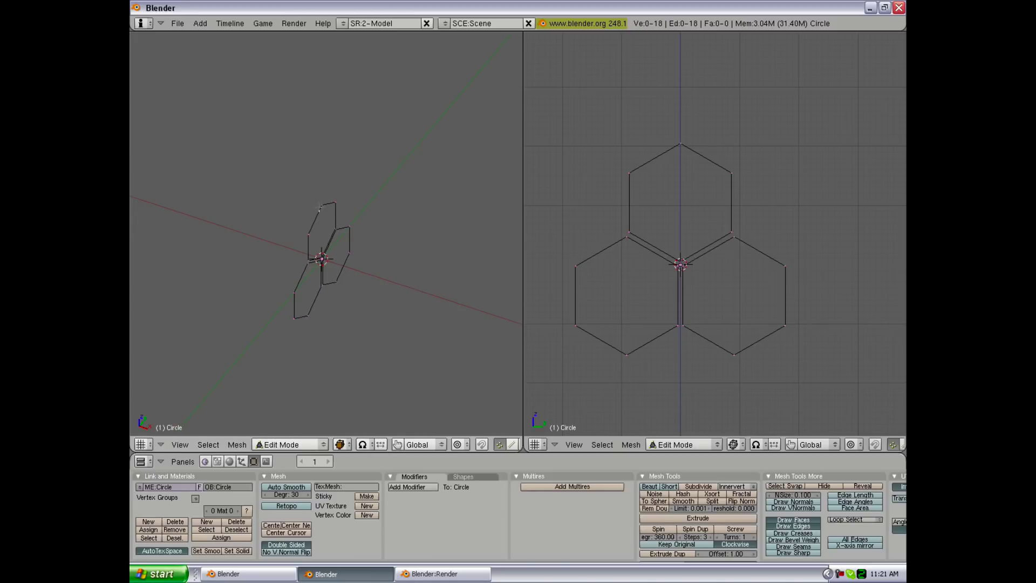
middle_drag(322, 205, 305, 207)
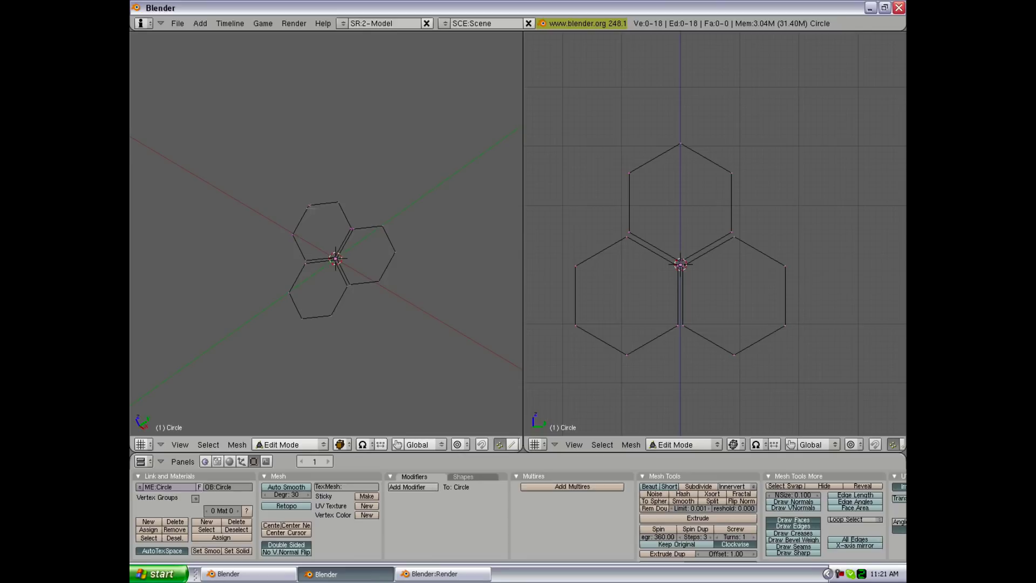
key(l)
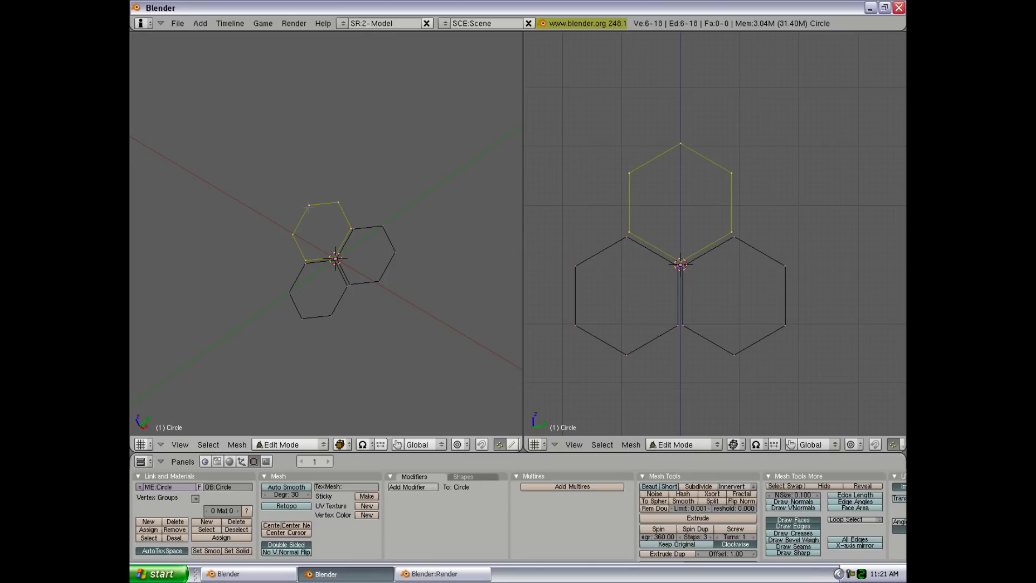
middle_drag(310, 268, 321, 276)
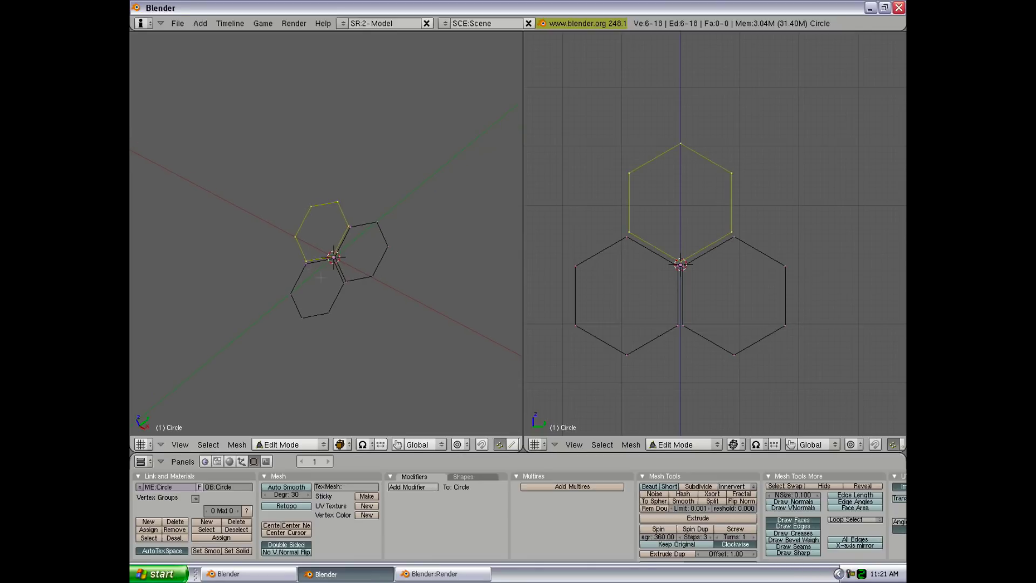
key(r)
key(z)
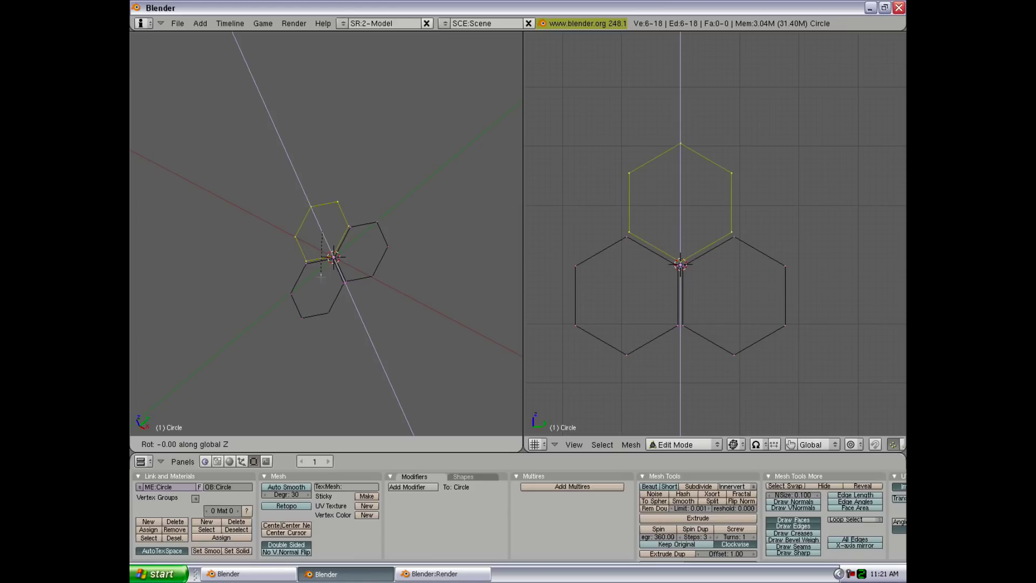
text(45)
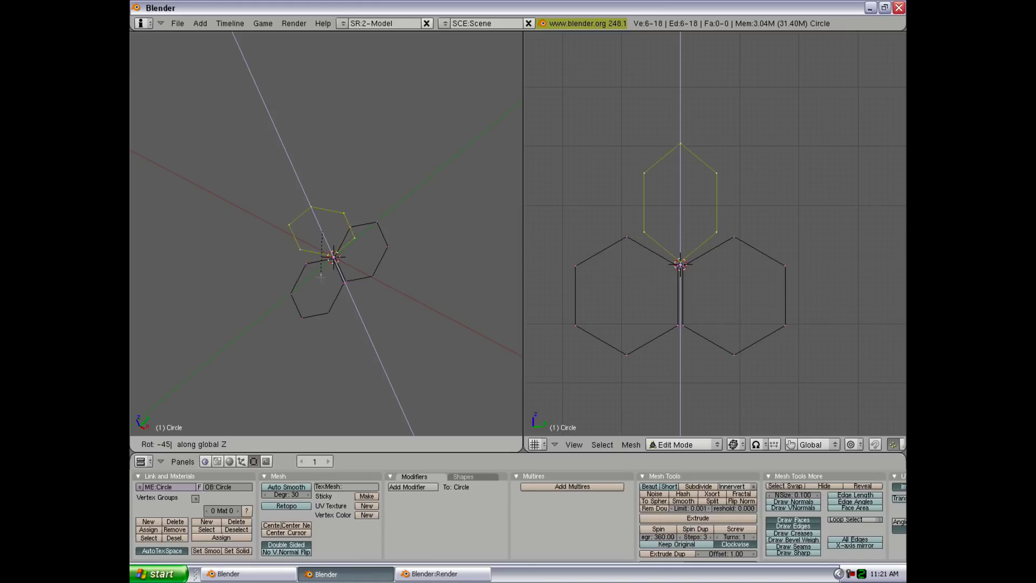
key(Return)
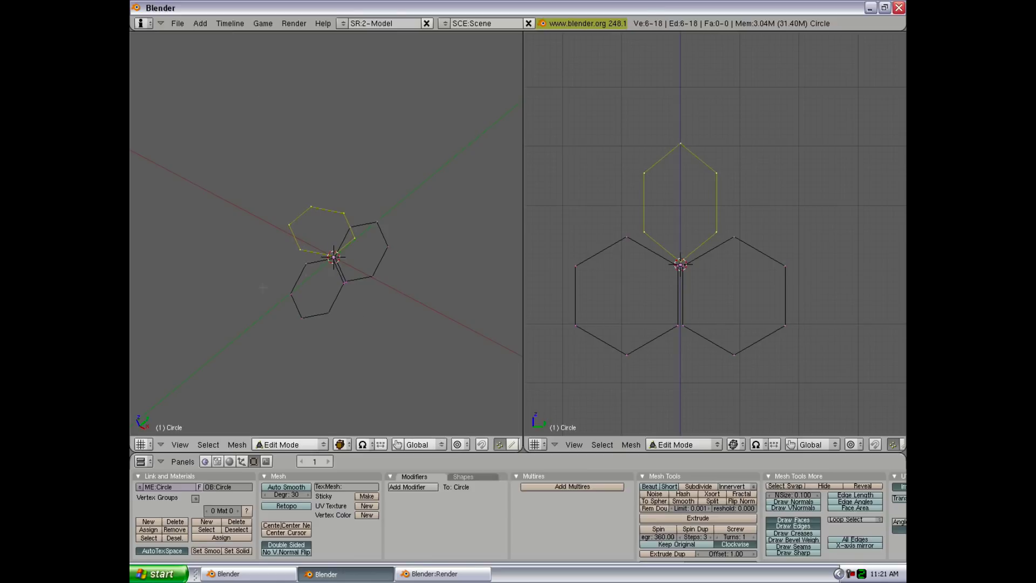
Select only the lower hexagon on the negative Y side, rotate it 45° about the global Y axis, and deselect everything.
middle_drag(248, 290, 288, 279)
key(a)
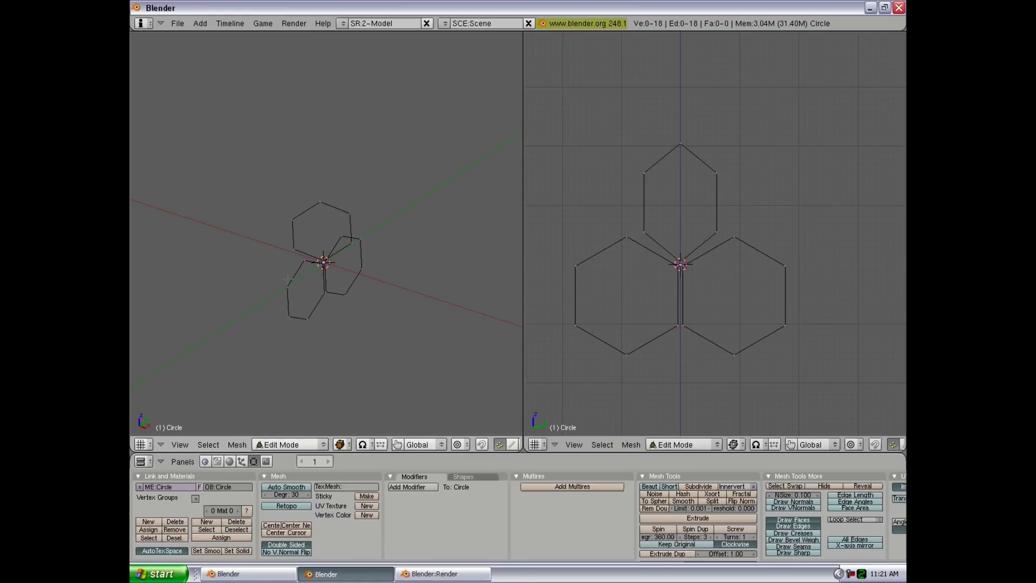
key(l)
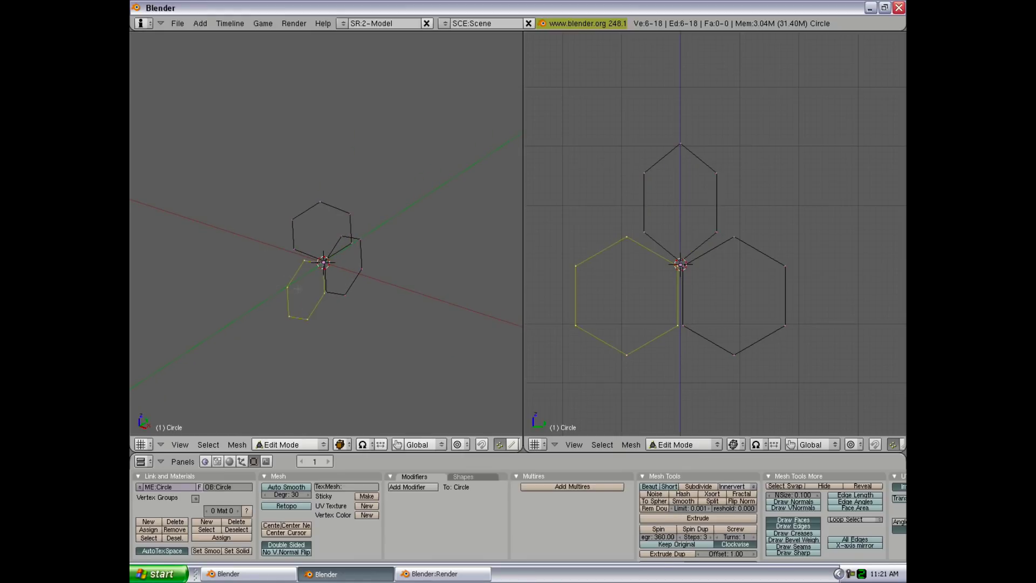
key(r)
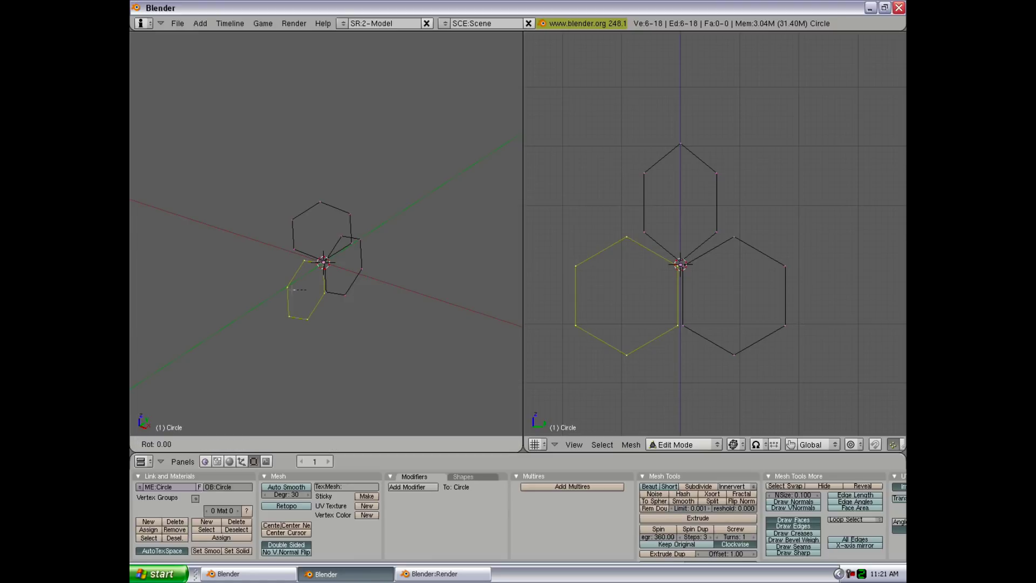
key(y)
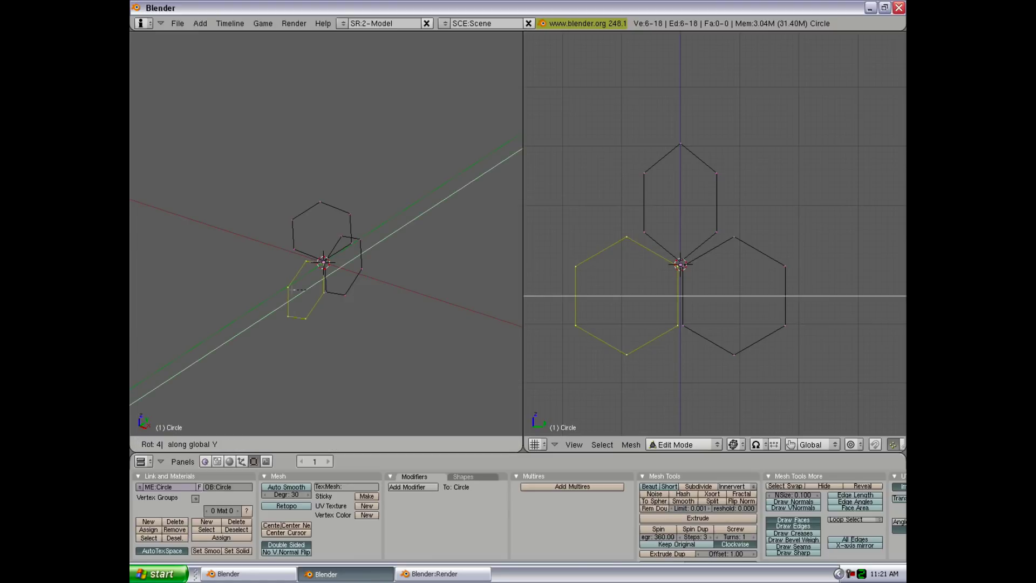
text(5)
key(Return)
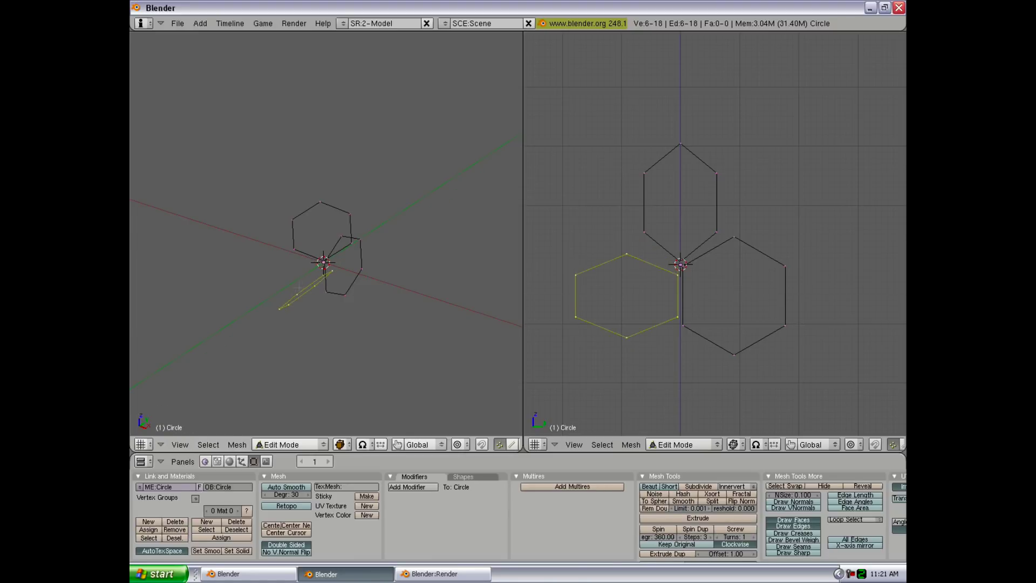
middle_drag(297, 285, 331, 232)
key(a)
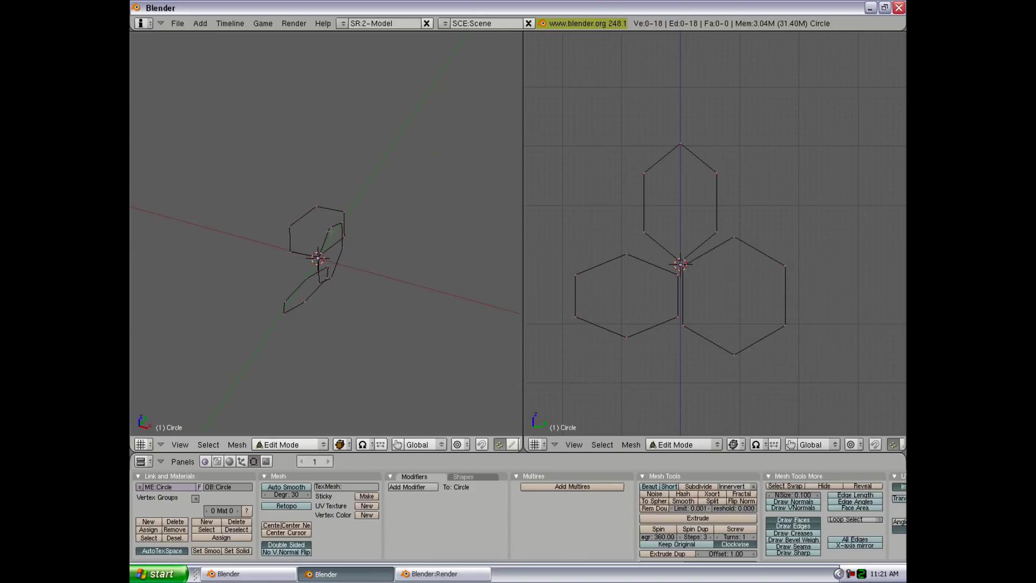
Select the whole lower hexagon on the positive Y side and rotate it 45° about the global Z axis.
key(l)
text(r)
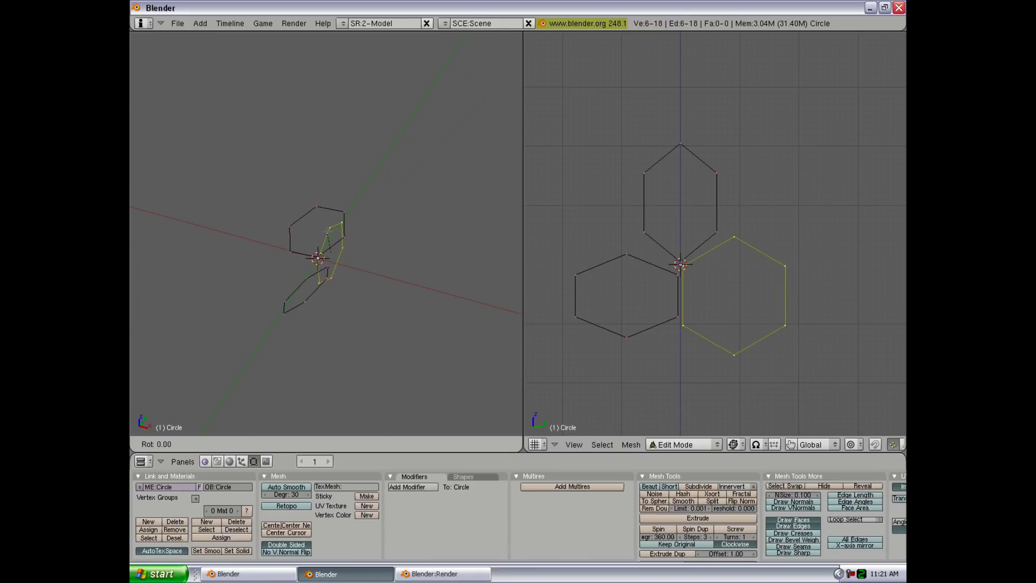
text(z45)
key(Return)
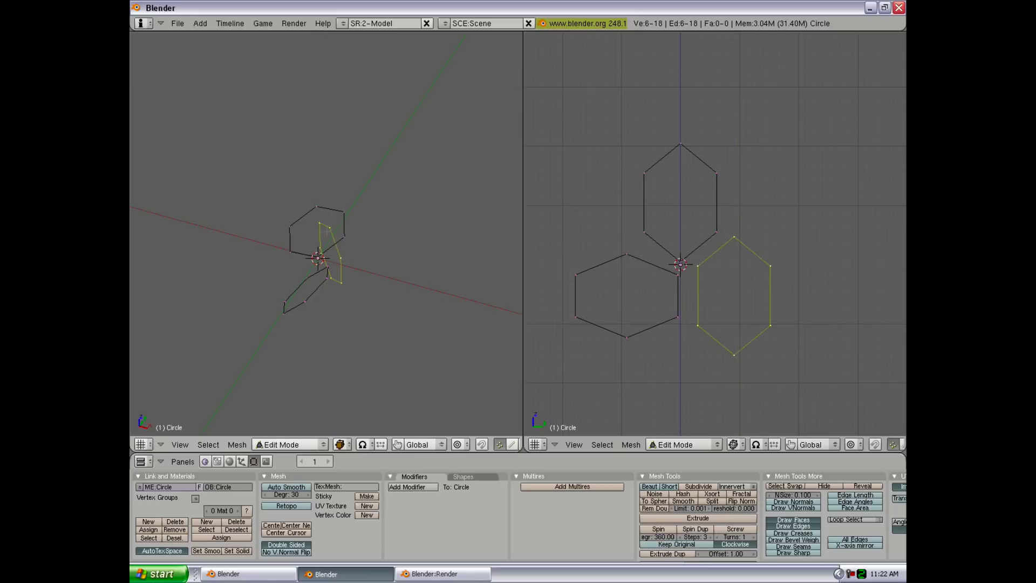
Select all three hexagons and extrude their edges along the positive X axis by about one major grid square in the front view.
key(KP_7)
middle_drag(327, 231, 307, 215)
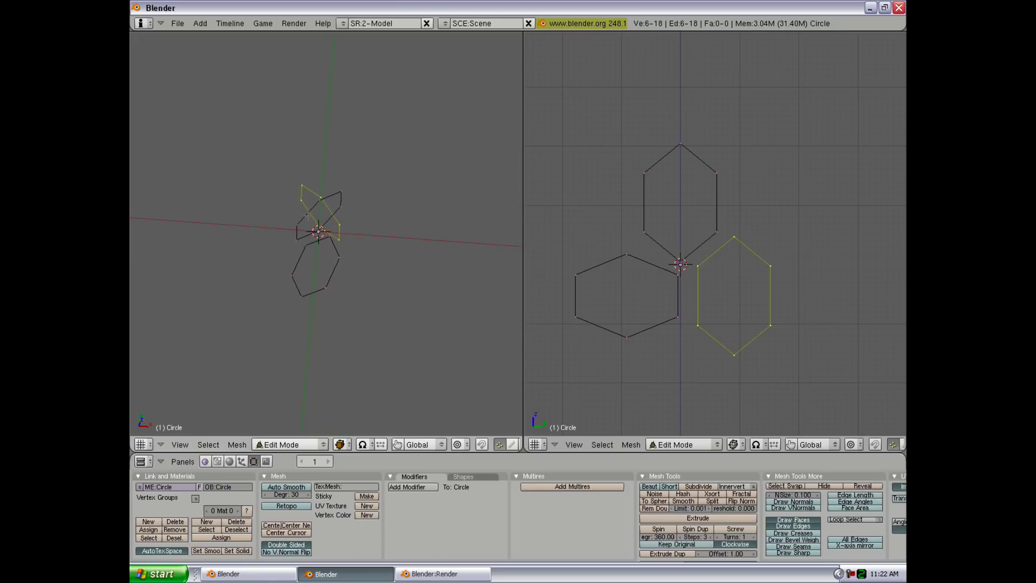
key(KP_1)
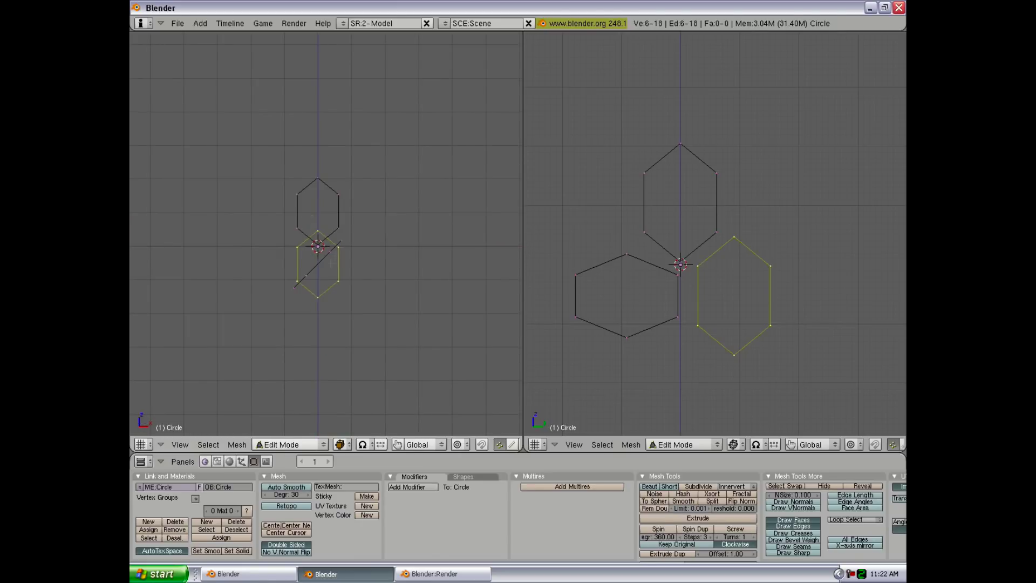
ctrl+middle_drag(331, 263, 328, 245)
shift+middle_drag(328, 246, 280, 258)
ctrl+middle_drag(759, 361, 768, 290)
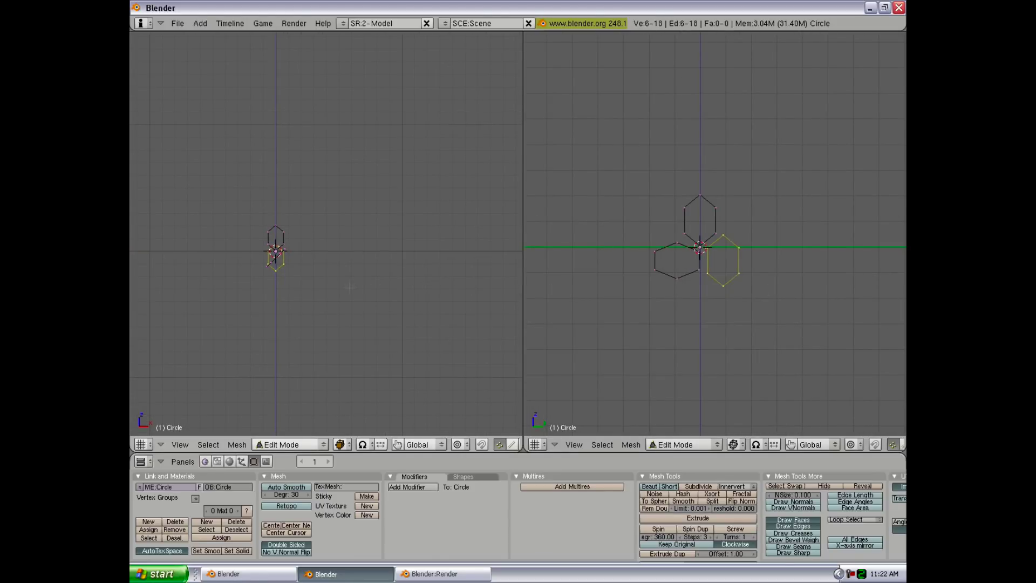
key(a)
key(a)
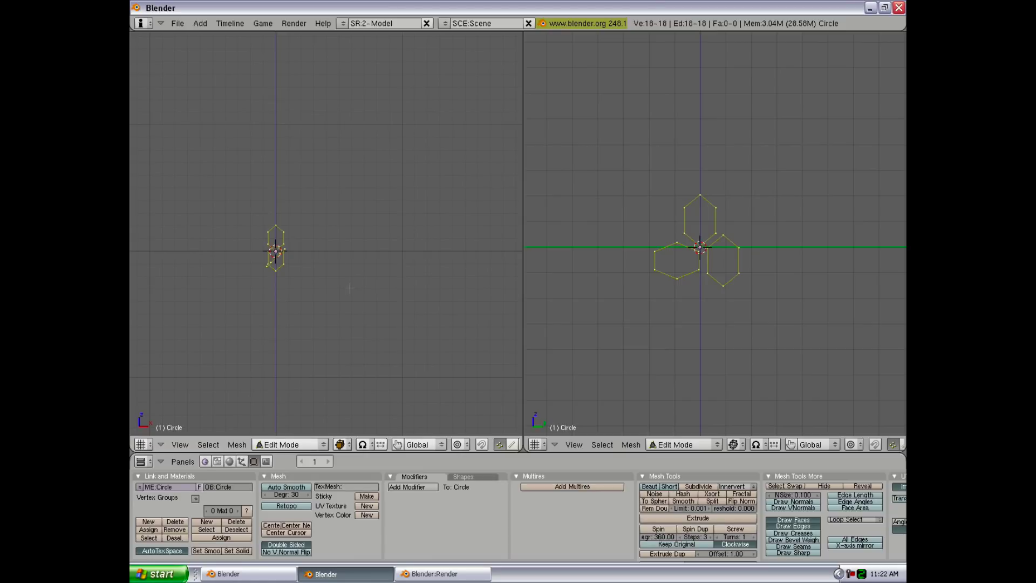
key(e)
click(332, 279)
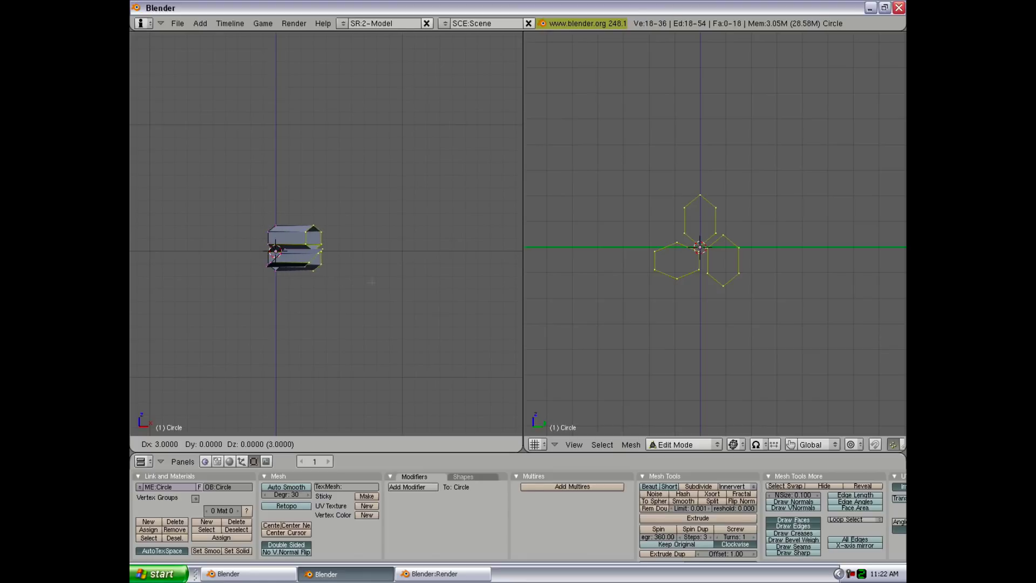
click(459, 283)
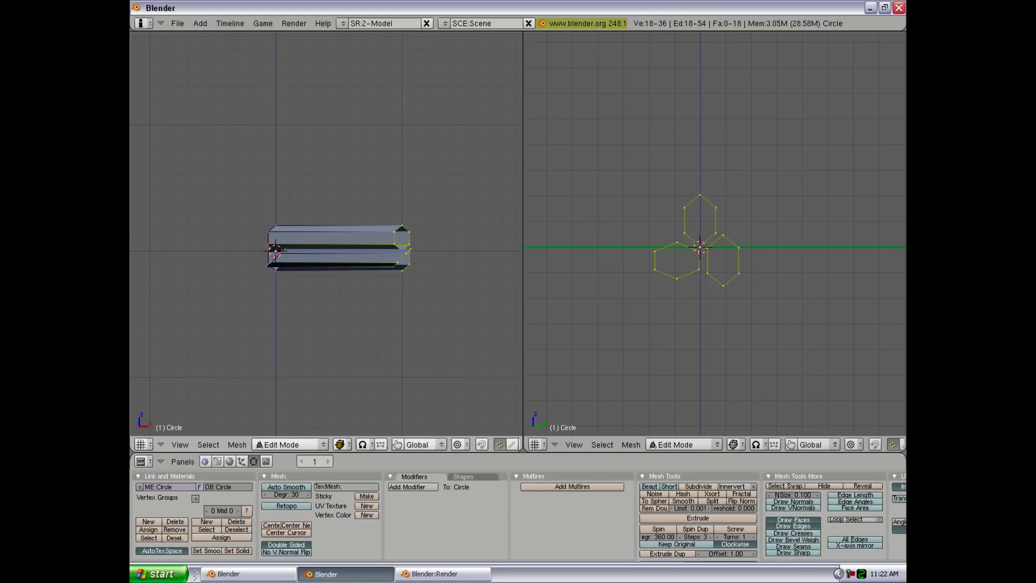
Show the extruded tubes as a wireframe from above and select only the vertices at their far ends in Edit Mode.
mouse_move(305, 236)
middle_down()
mouse_move(383, 325)
mouse_move(361, 251)
mouse_move(293, 235)
mouse_move(231, 270)
mouse_move(229, 348)
mouse_move(316, 417)
mouse_move(394, 355)
mouse_move(374, 285)
mouse_move(349, 286)
mouse_move(333, 251)
mouse_move(351, 286)
mouse_move(404, 264)
mouse_move(322, 273)
mouse_move(332, 254)
middle_up()
key(Tab)
key(KP_7)
key(z)
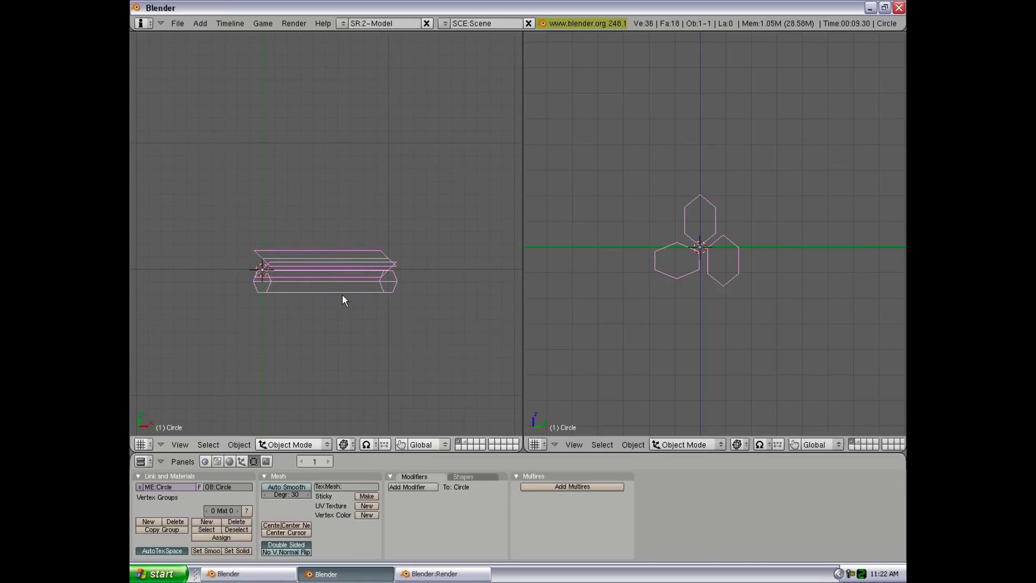
key(Tab)
scroll(342, 294, up, 2)
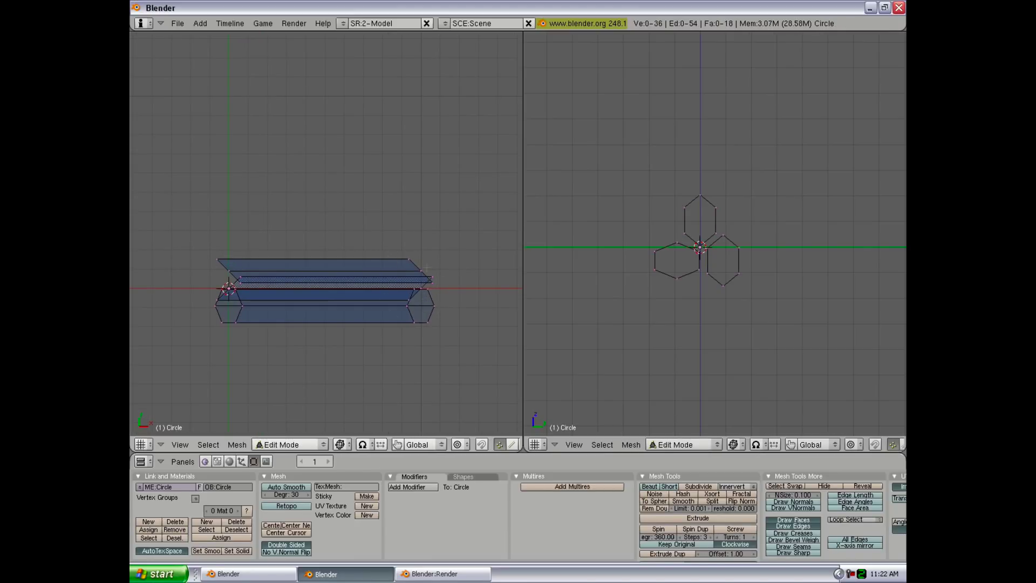
drag(389, 231, 462, 350)
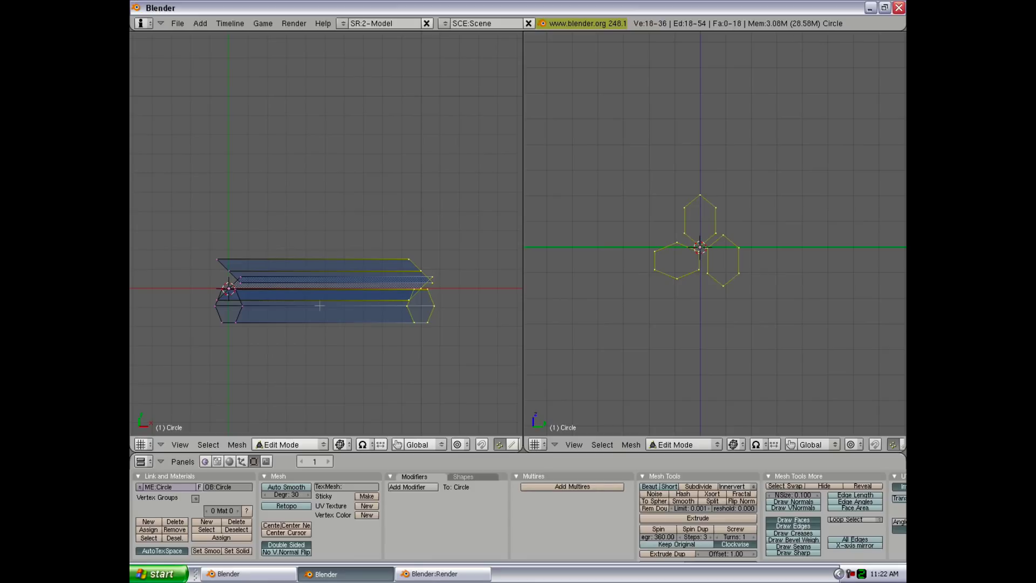
Select the whole mesh and slice crosswise through all three tubes with Knife (Multicut), using 7 cuts.
key(a)
key(a)
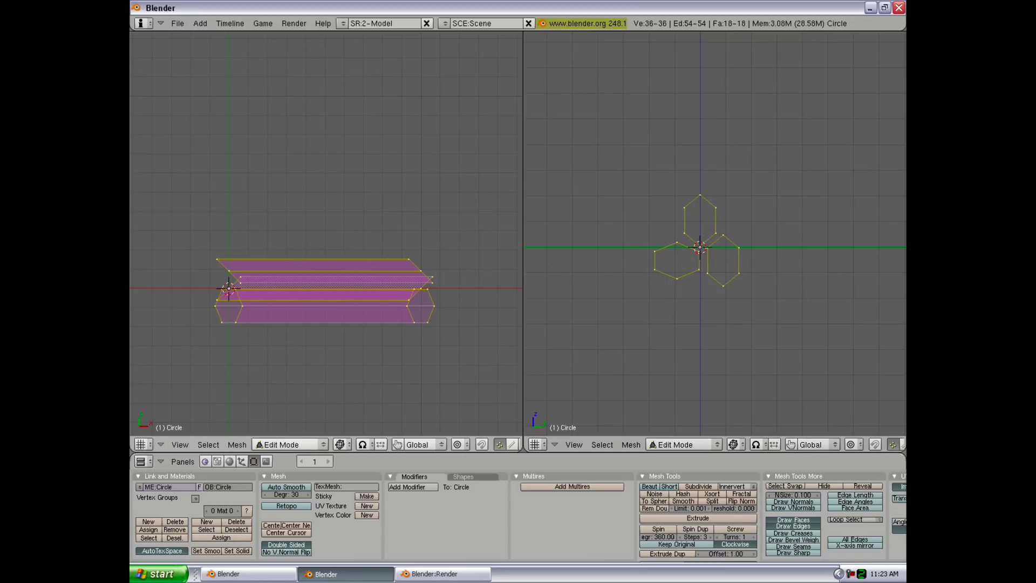
key(k)
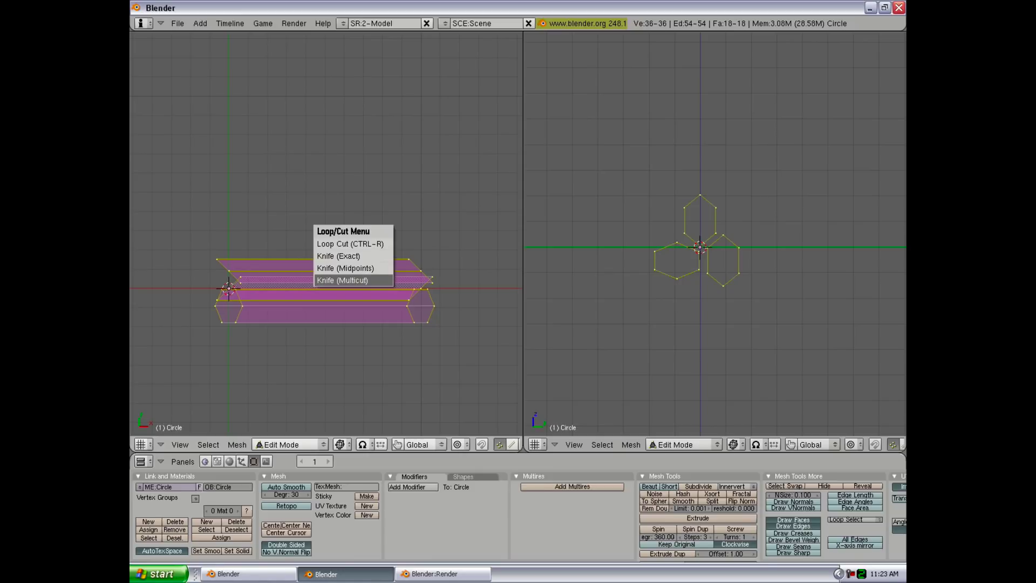
click(334, 276)
click(317, 278)
click(318, 278)
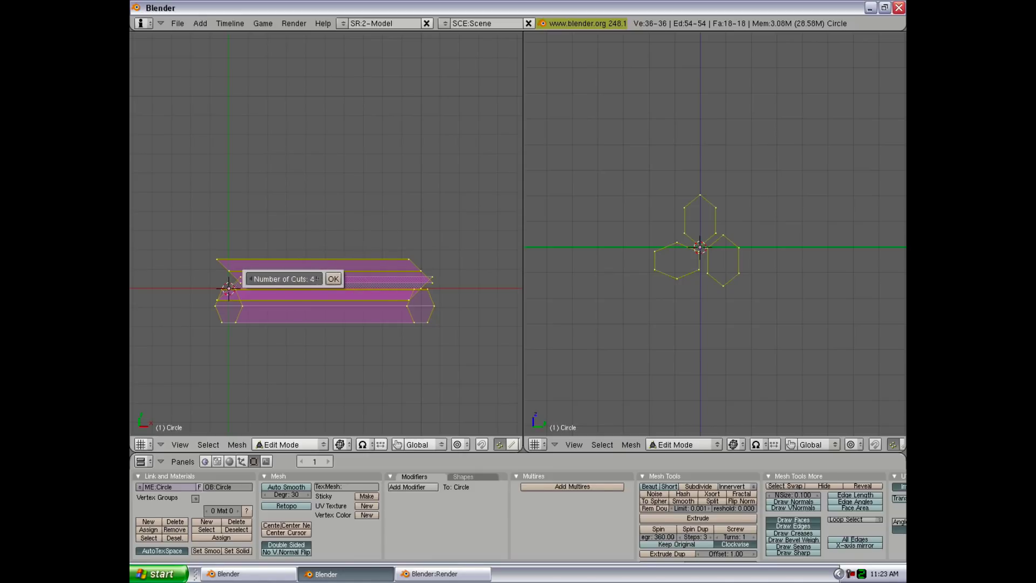
click(333, 279)
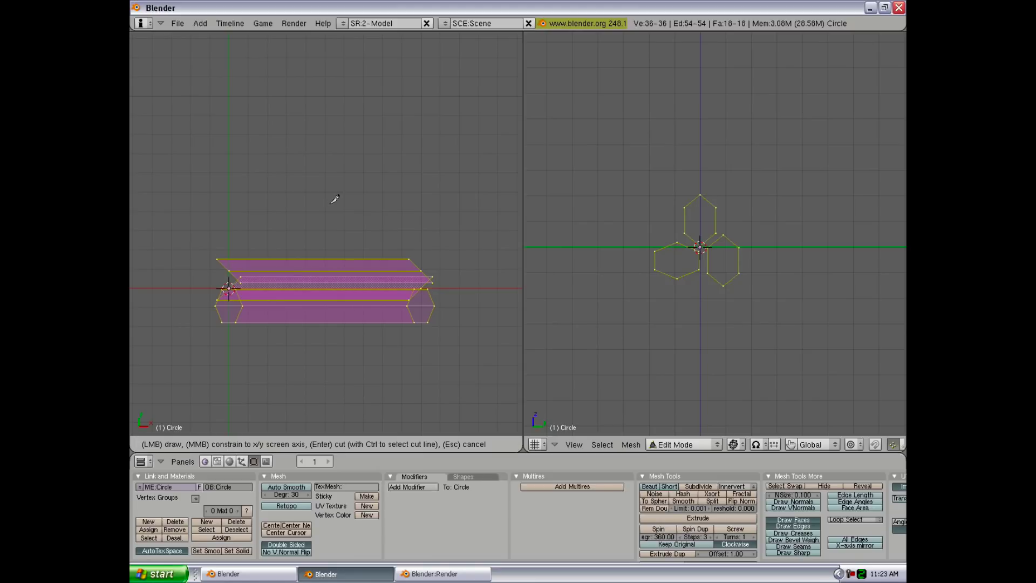
drag(330, 204, 354, 434)
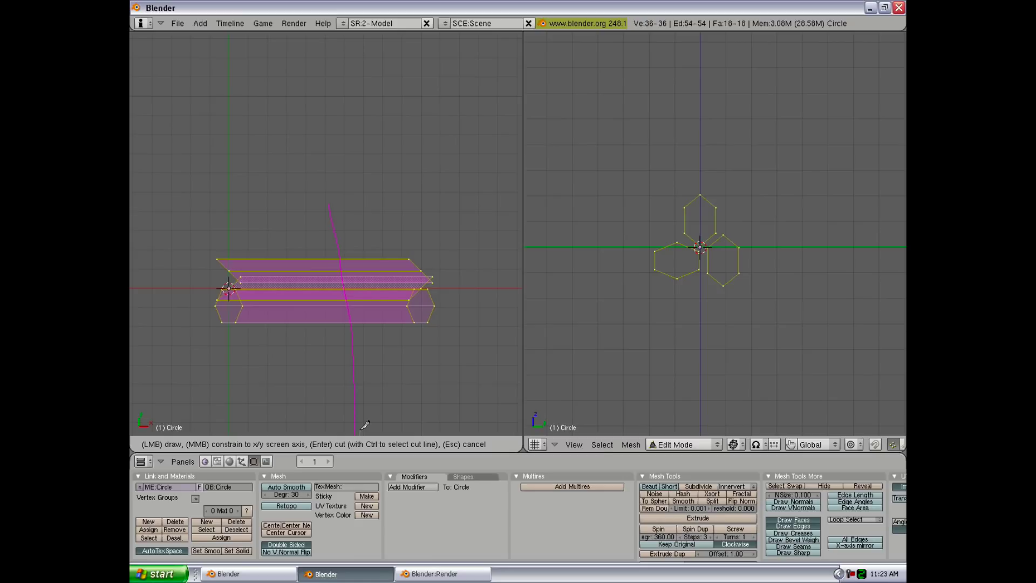
key(Return)
key(z)
mouse_move(335, 305)
middle_down()
mouse_move(379, 212)
mouse_move(326, 168)
mouse_move(351, 371)
mouse_move(321, 262)
middle_up()
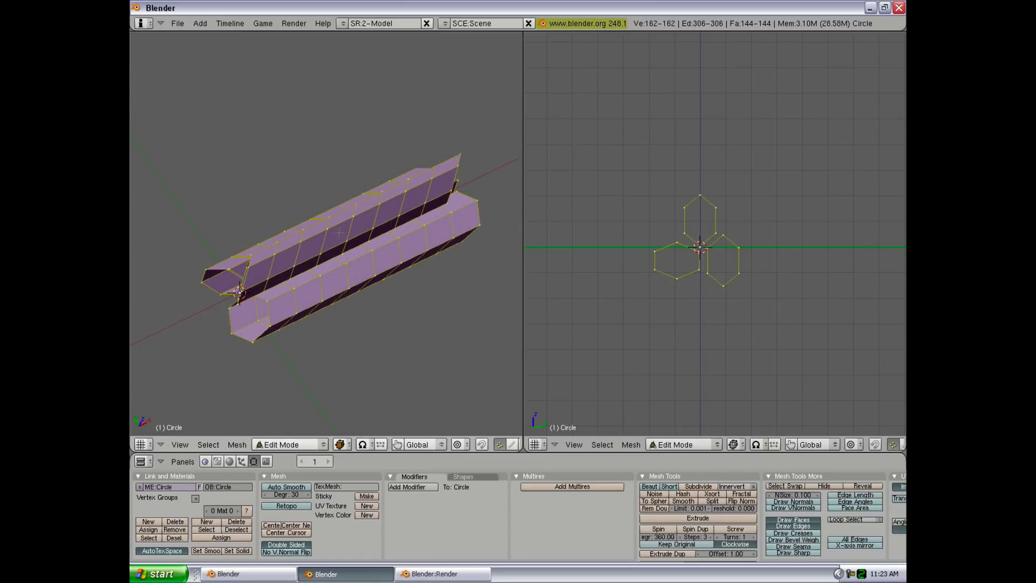
Deselect the first vertex ring at the cursor end of each of the three tubes, keeping all other rings selected.
key(KP_7)
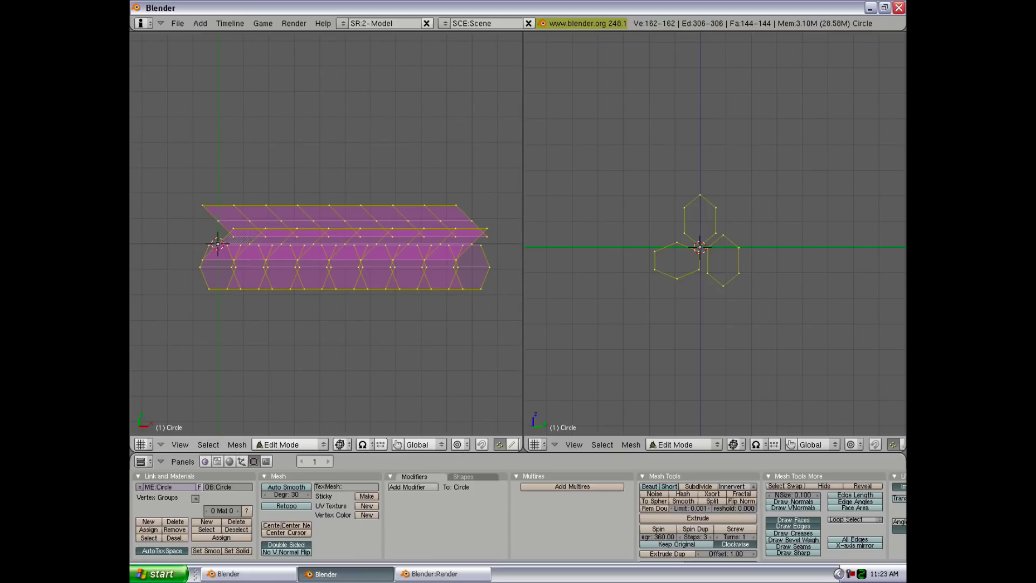
alt+shift+right_click(225, 228)
alt+shift+right_click(212, 250)
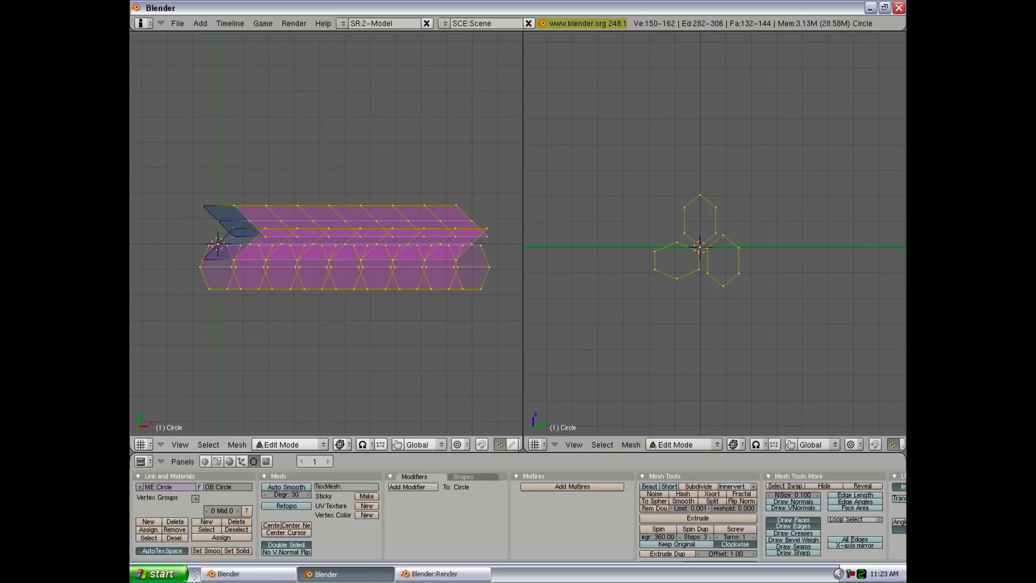
alt+shift+right_click(205, 278)
key(z)
mouse_move(318, 277)
middle_down()
mouse_move(352, 249)
mouse_move(311, 293)
middle_up()
key(KP_7)
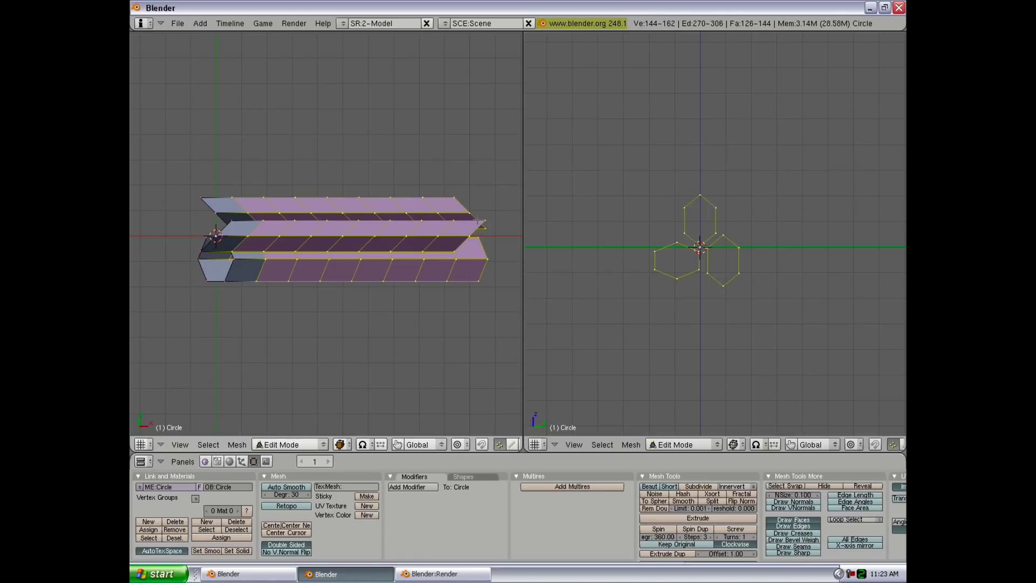
Try to rotate the selected rings 45° about the global X axis with the current pivot.
mouse_move(328, 260)
shift+middle_down()
mouse_move(337, 257)
mouse_move(320, 267)
shift+middle_up()
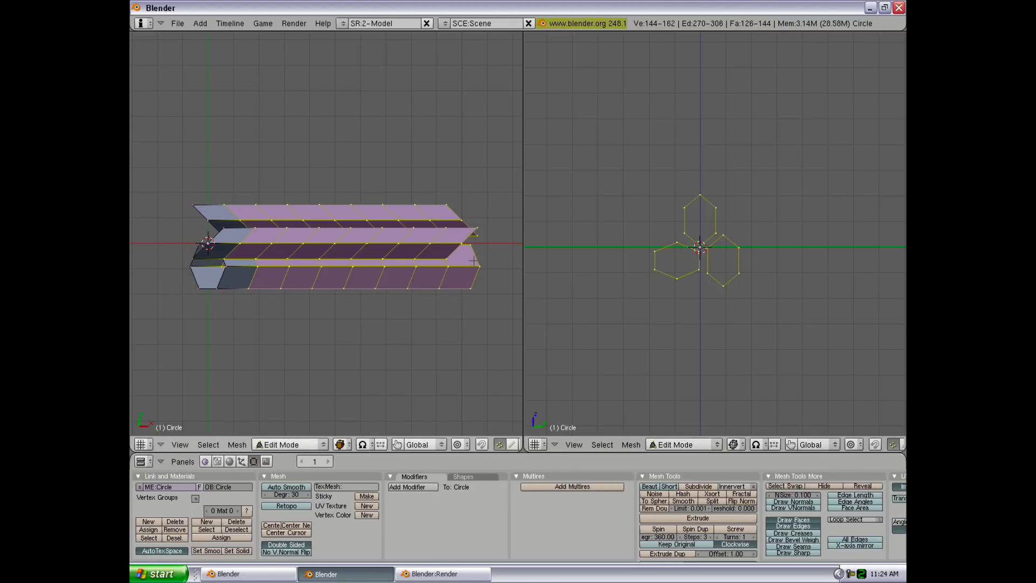
shift+middle_drag(255, 263, 254, 254)
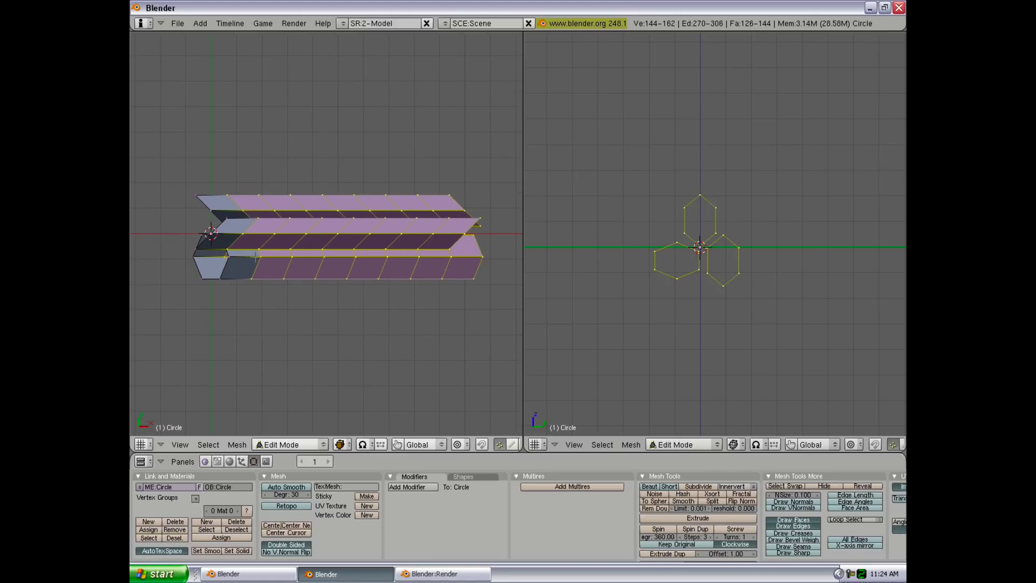
text(r)
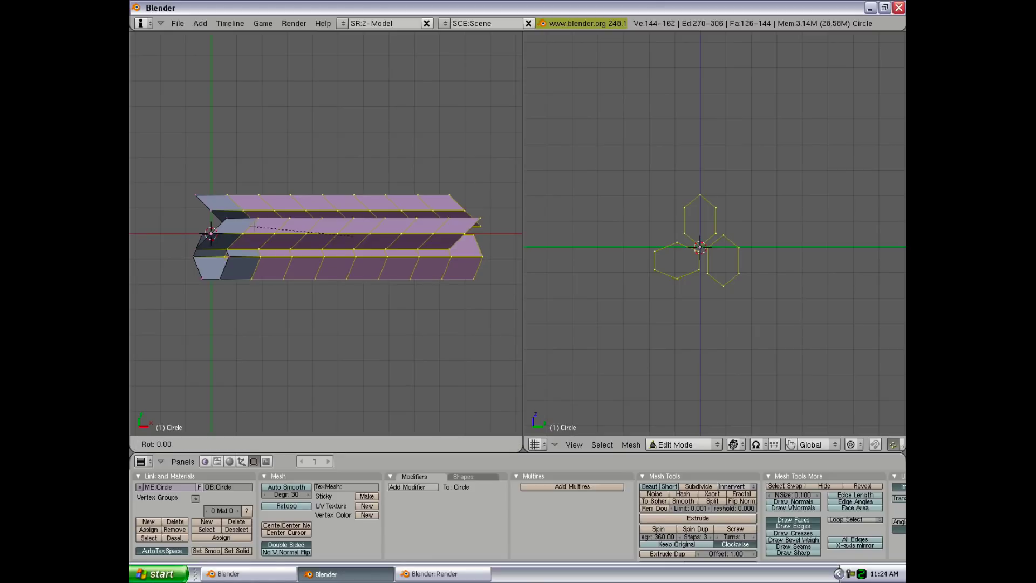
text(x45)
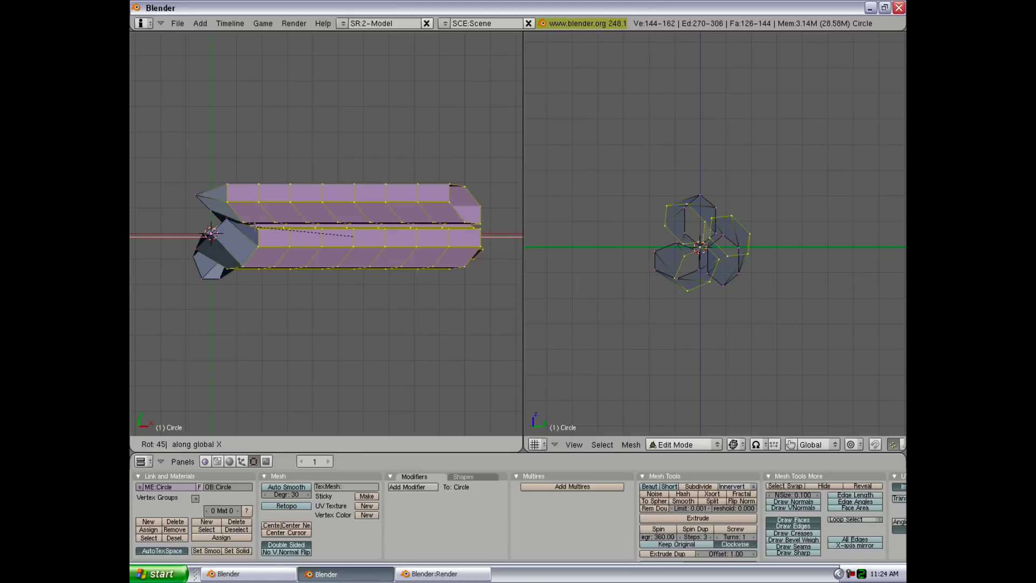
key(Return)
mouse_move(257, 226)
middle_down()
mouse_move(349, 162)
mouse_move(282, 175)
middle_up()
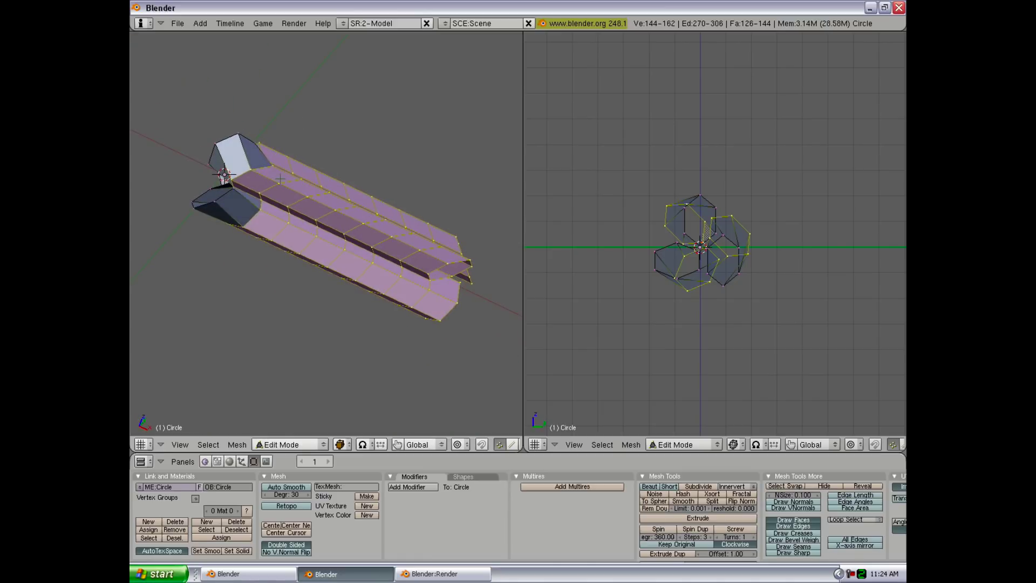
key(KP_7)
key(z)
key(ctrl+z)
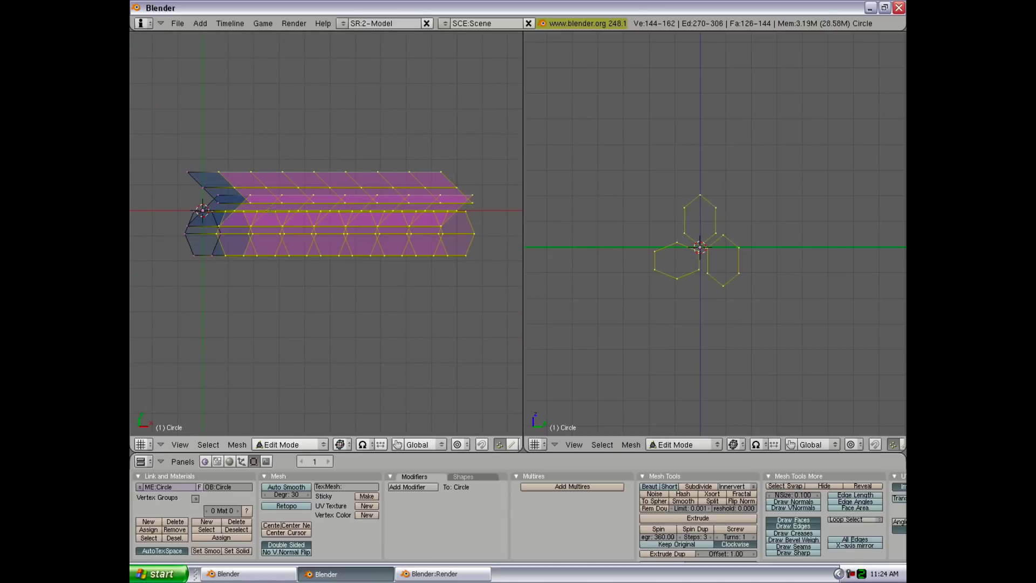
Set the pivot to the 3D cursor and rotate the selected rings 45° about the global X axis.
shift+middle_drag(189, 225, 230, 232)
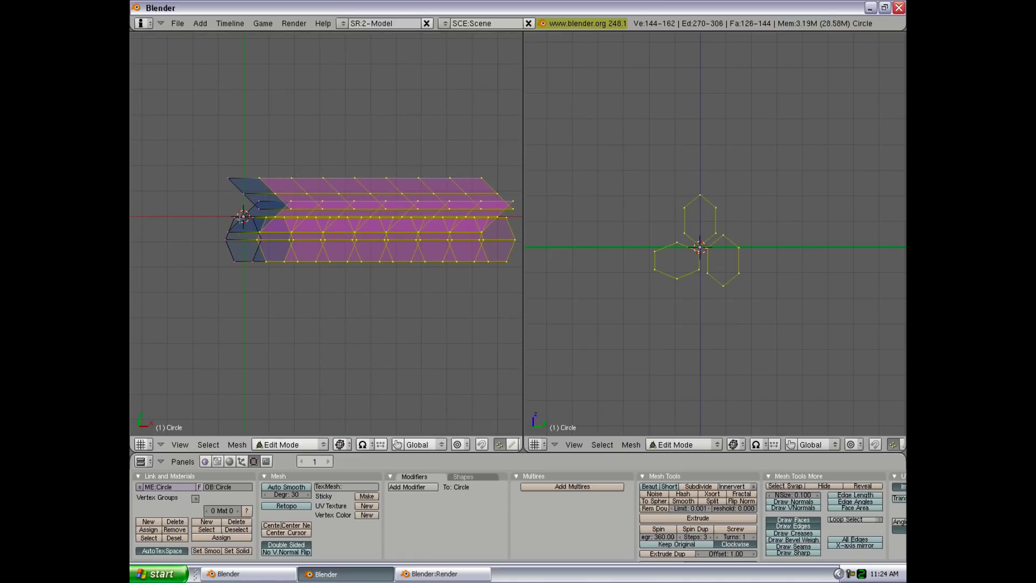
key(ctrl+alt+g)
text(rx45)
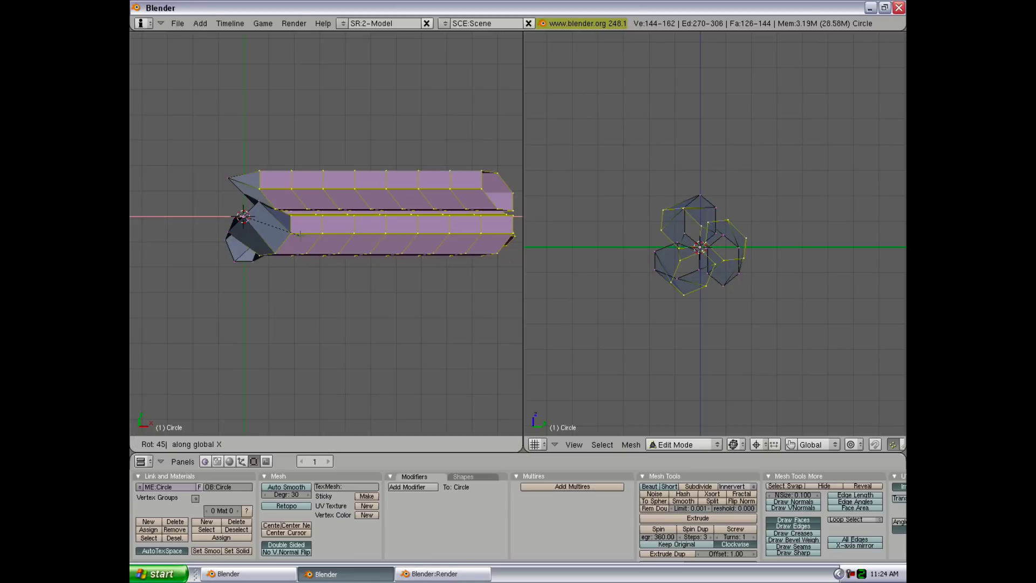
key(Return)
key(z)
key(z)
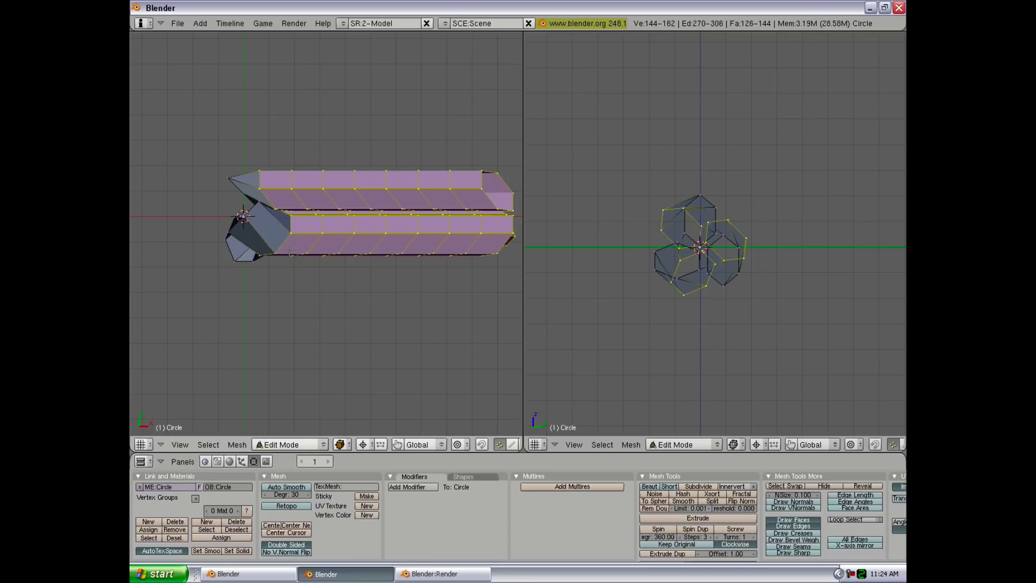
Deselect the next vertex ring on each tube and rotate the remaining selected rings another 45° about the global X axis.
middle_drag(330, 258, 304, 224)
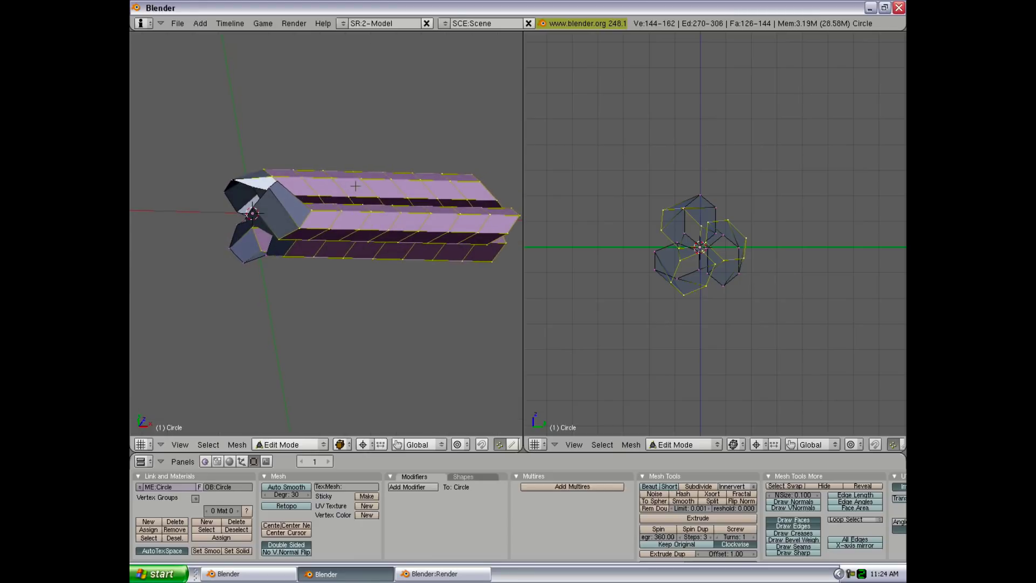
alt+shift+right_click(306, 223)
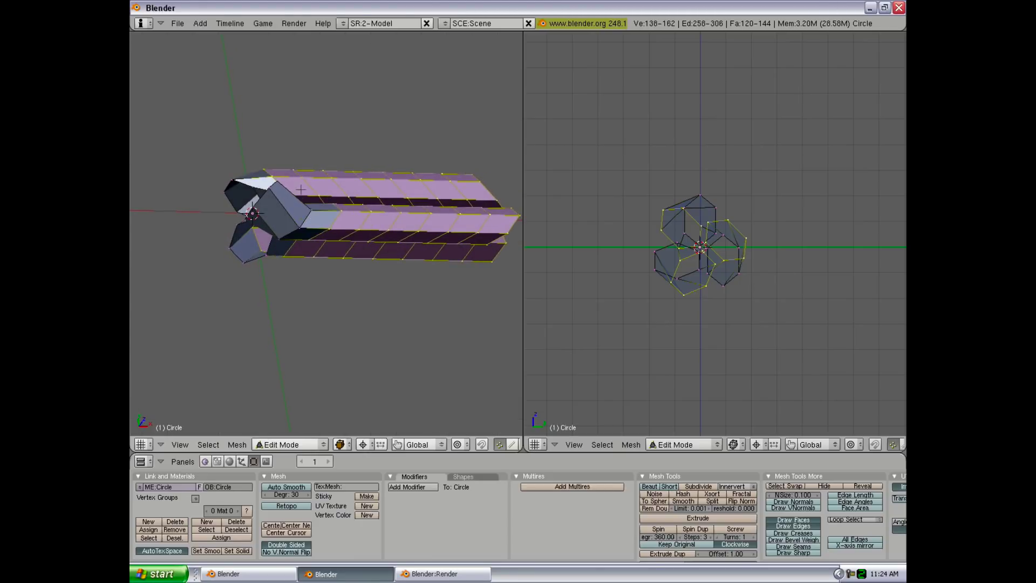
middle_drag(299, 186, 283, 146)
alt+shift+right_click(271, 190)
middle_drag(300, 291, 298, 230)
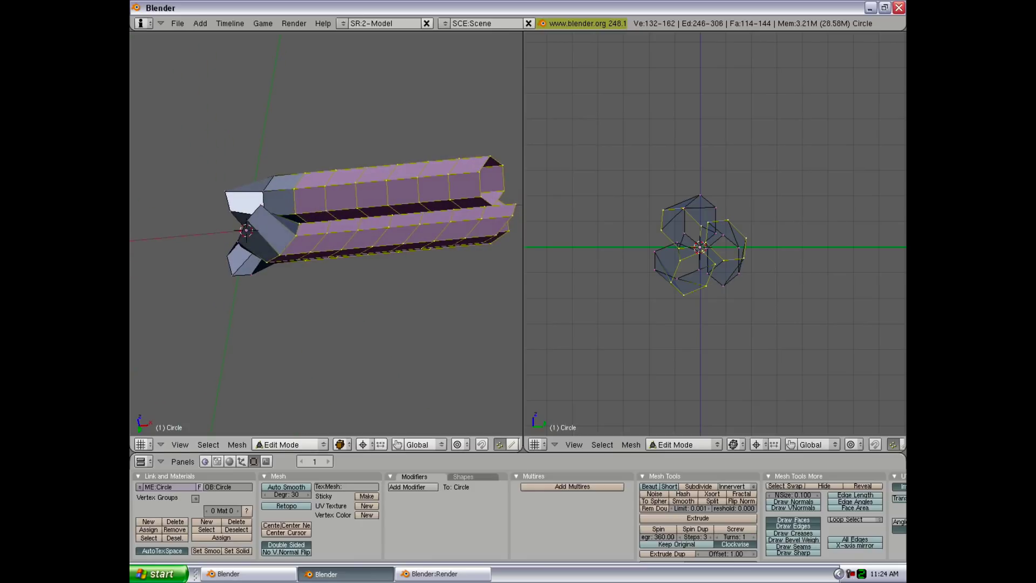
alt+shift+right_click(322, 229)
key(r)
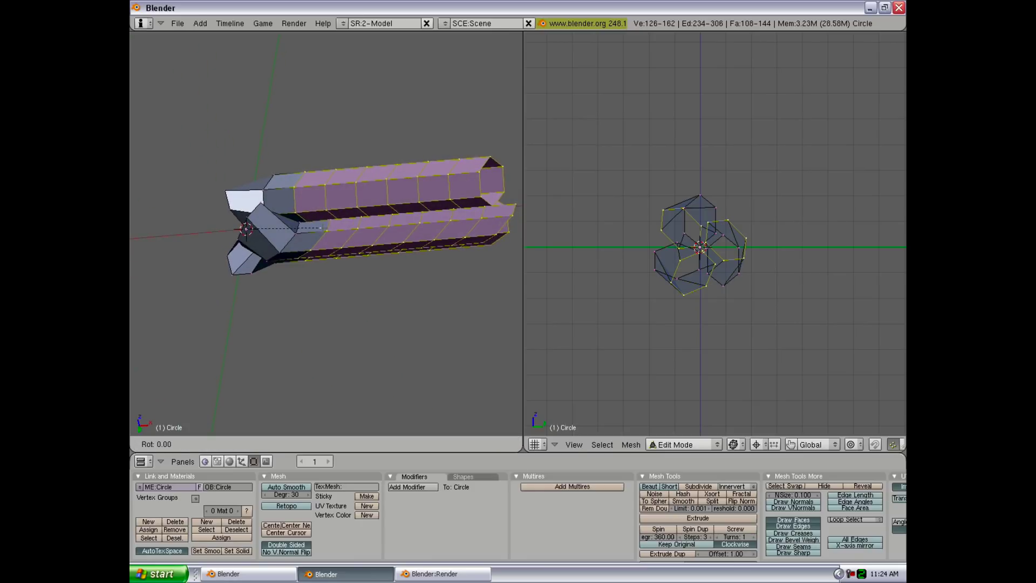
click(322, 226)
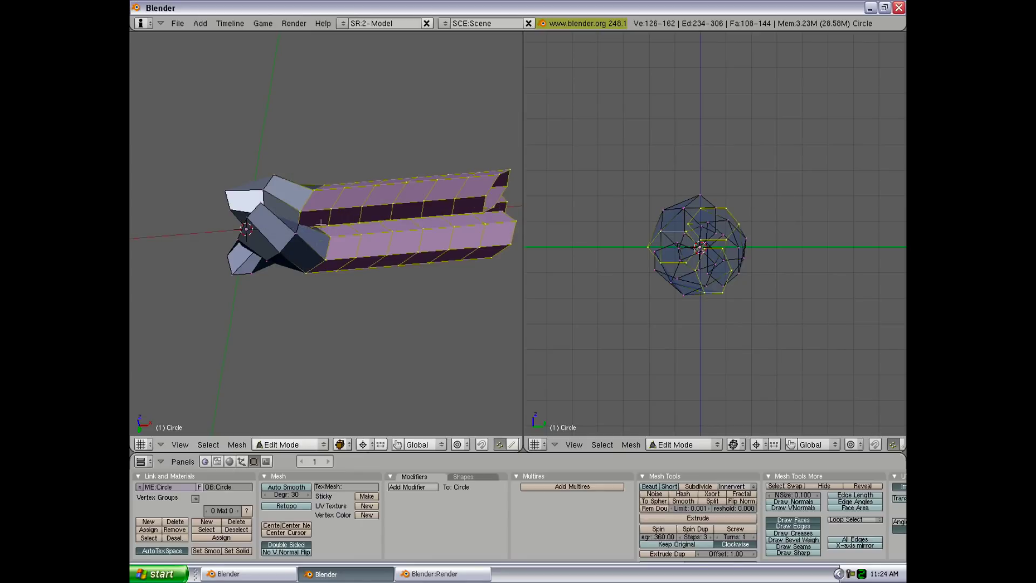
middle_drag(322, 223, 244, 217)
middle_drag(372, 275, 345, 293)
key(KP_7)
key(z)
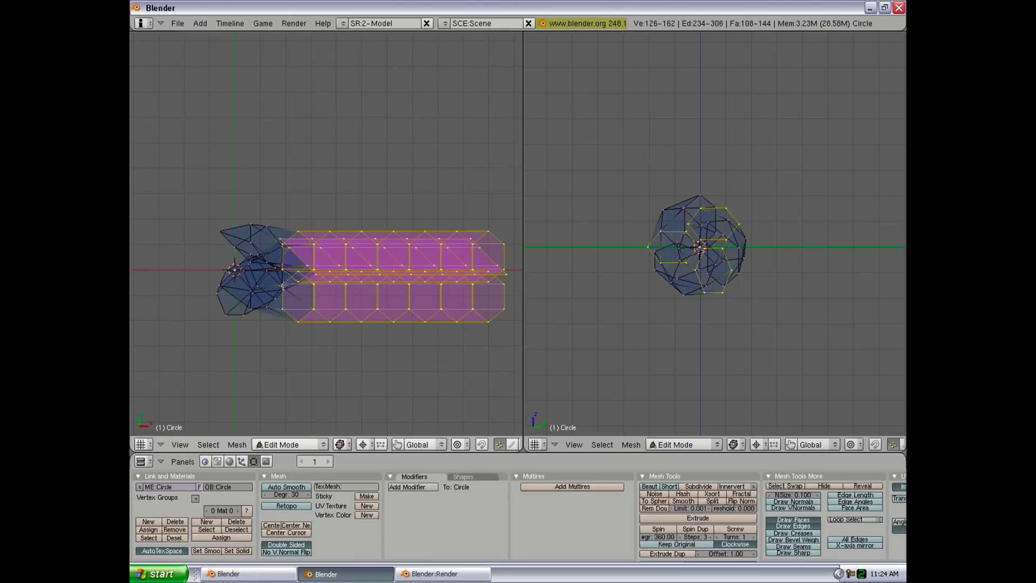
In solid shading, deselect the next vertex ring on each tube and rotate the remaining six rings per tube 45° about the global X axis.
key(z)
scroll(359, 240, up, 3)
middle_drag(359, 240, 308, 339)
scroll(391, 162, down, 5)
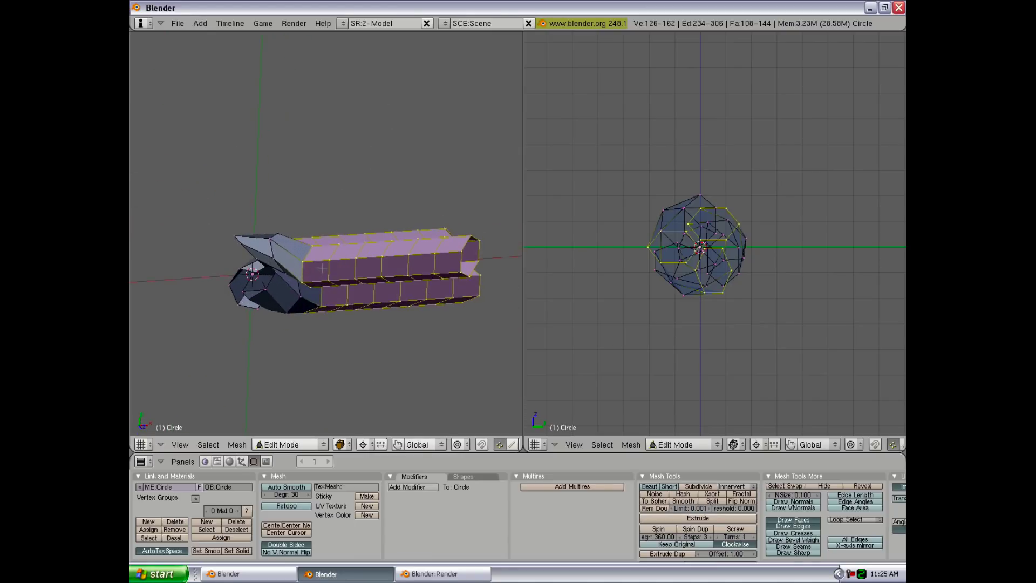
middle_drag(322, 267, 351, 317)
alt+shift+right_click(290, 254)
alt+shift+right_click(288, 247)
alt+shift+right_click(326, 327)
text(rx)
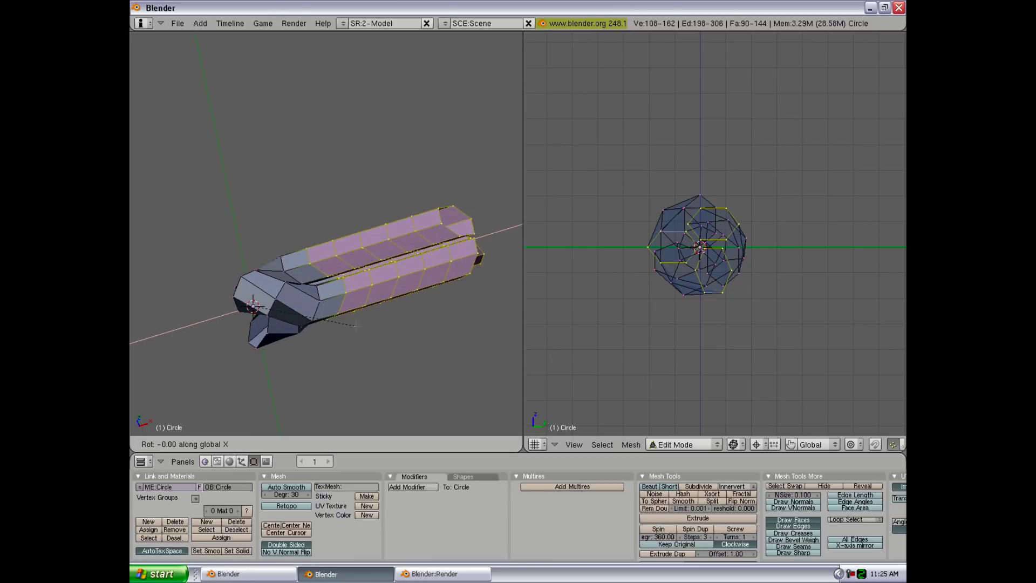
text(45)
key(Return)
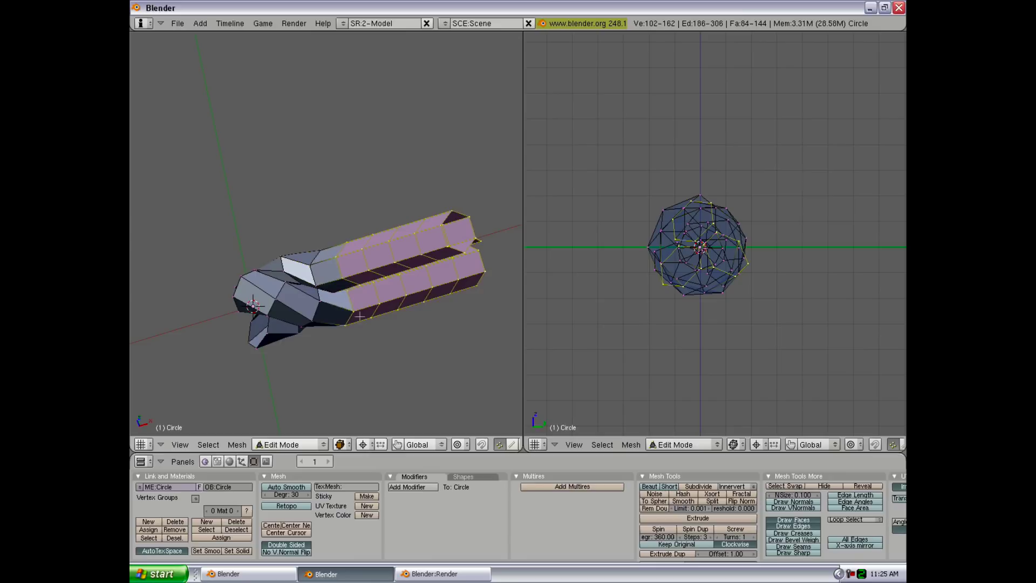
Deselect one more vertex ring on each tube and rotate the remaining five rings per tube 45° about the global X axis.
alt+shift+right_click(354, 301)
middle_drag(355, 301, 360, 326)
alt+shift+right_click(360, 326)
text(rx)
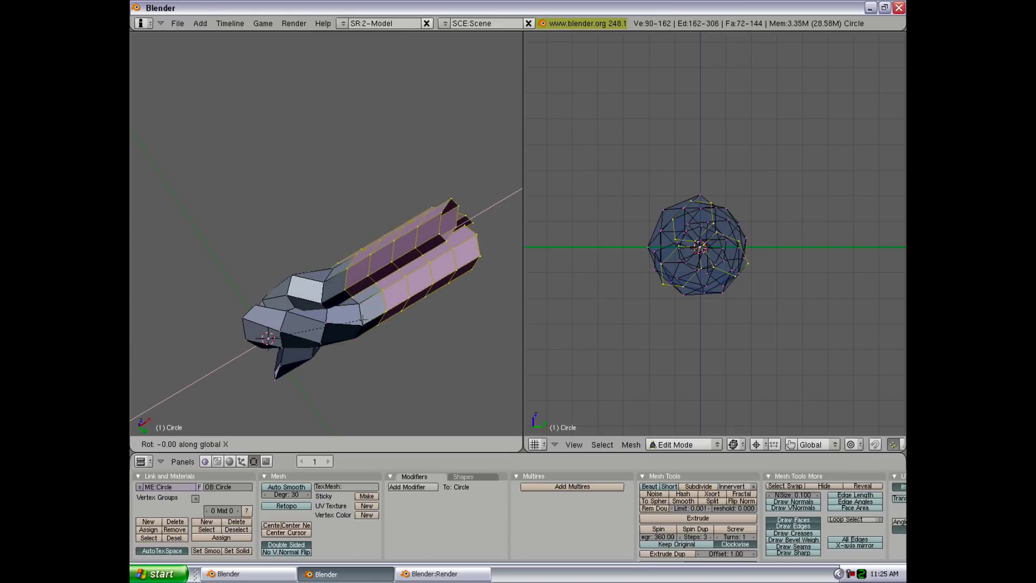
text(45)
key(Return)
Deselect the following vertex ring on each tube and rotate the remaining four rings per tube 45° about the global X axis.
middle_drag(363, 319, 370, 282)
alt+shift+right_click(372, 296)
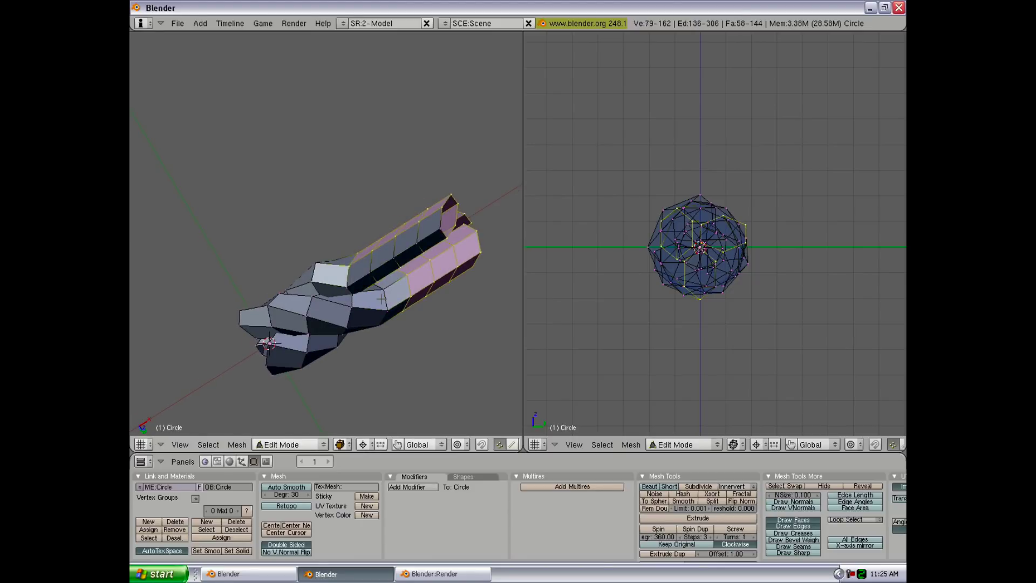
alt+shift+right_click(344, 278)
alt+shift+right_click(346, 279)
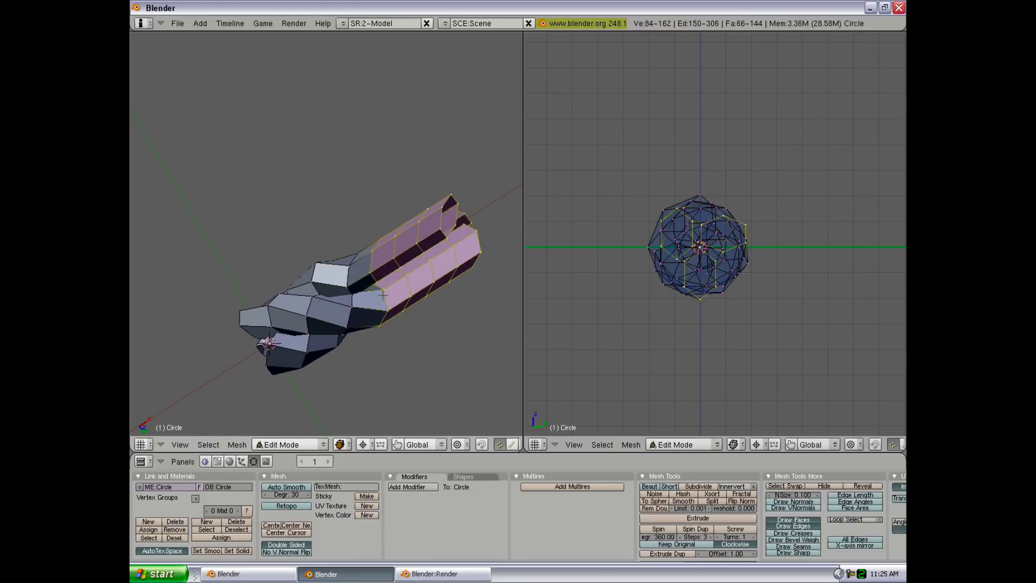
alt+shift+right_click(384, 300)
middle_drag(384, 300, 348, 279)
alt+shift+right_click(379, 303)
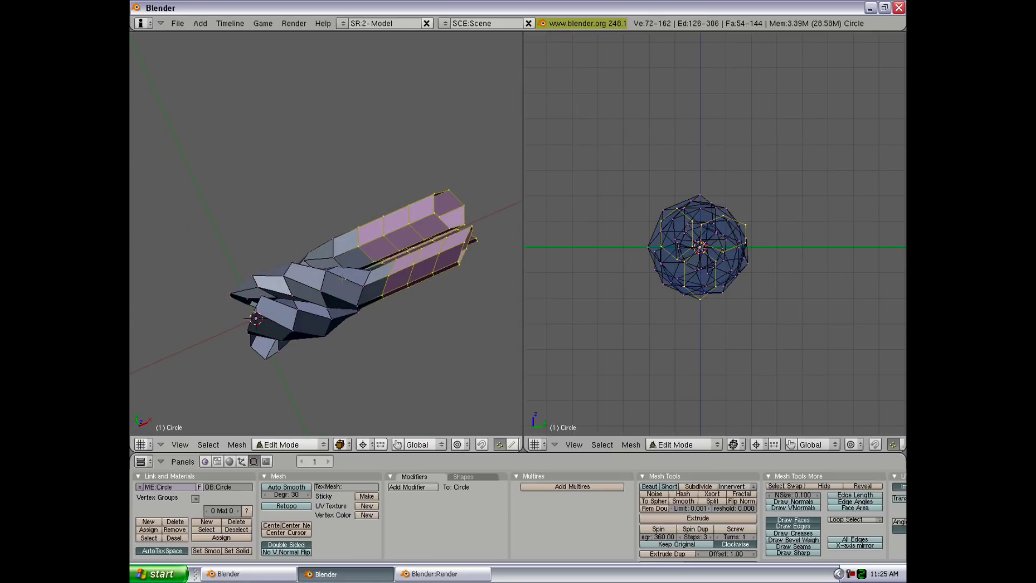
text(rx45)
key(Return)
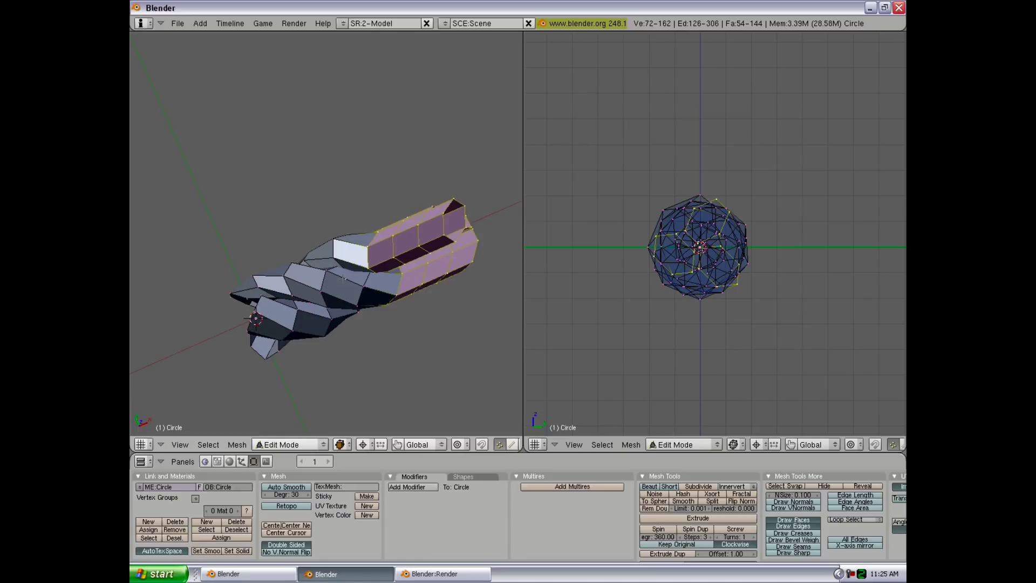
Deselect the next vertex ring on each tube and rotate the remaining three rings per tube 45° about the global X axis.
alt+shift+right_click(363, 252)
middle_drag(363, 251, 324, 224)
alt+shift+right_click(395, 277)
alt+shift+right_click(402, 293)
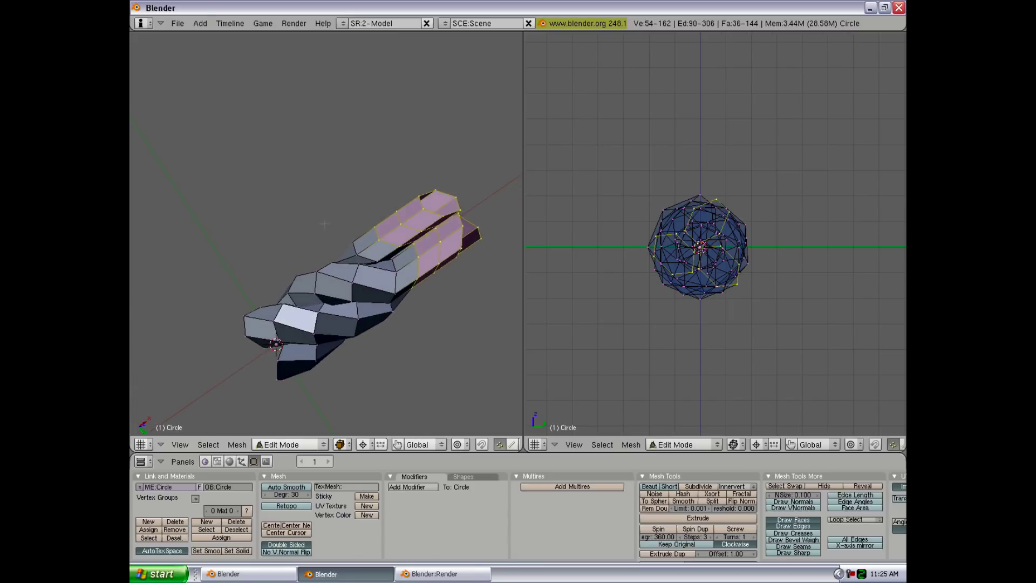
text(rx45)
key(Return)
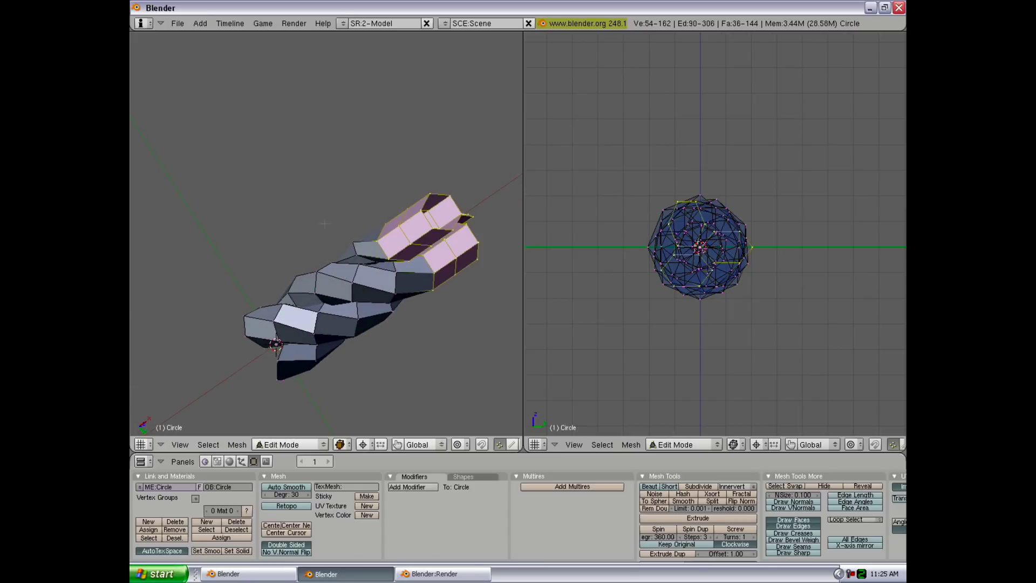
Deselect another vertex ring on each tube and rotate the last two rings per tube 45° about the global X axis.
alt+shift+right_click(384, 253)
alt+shift+right_click(431, 263)
middle_drag(430, 262, 413, 311)
alt+shift+right_click(446, 254)
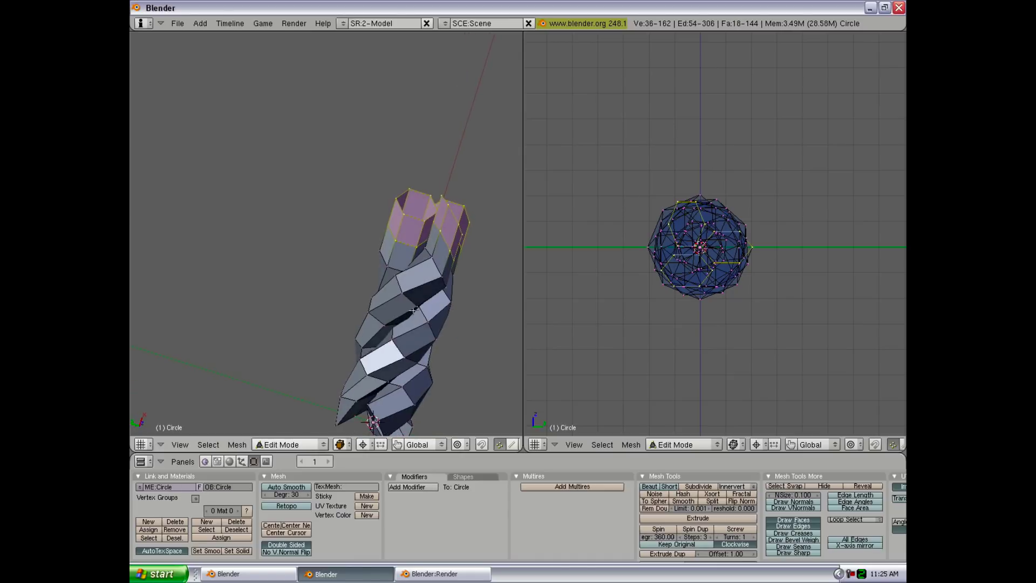
text(rx45)
key(Return)
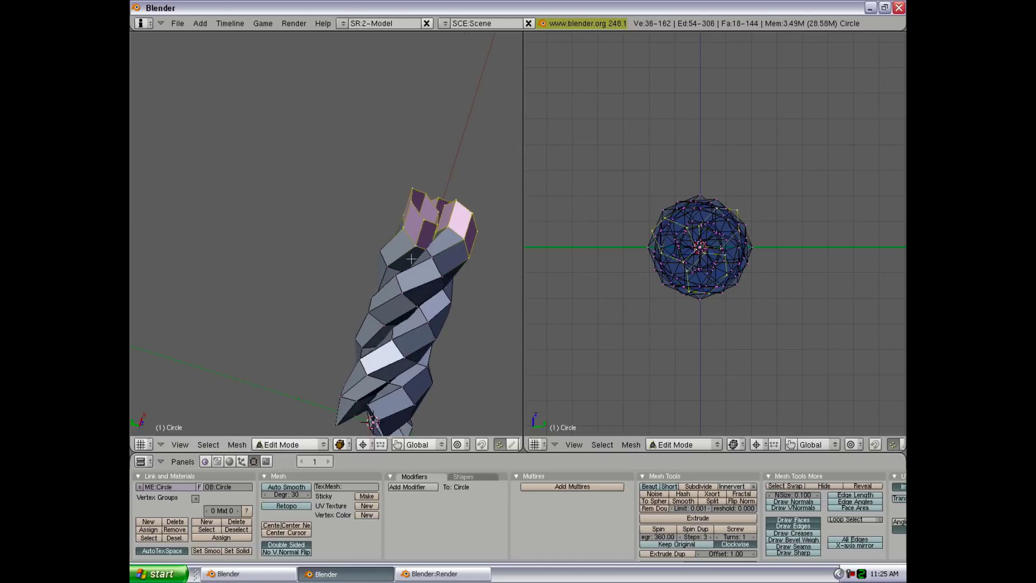
Rotate only the far end ring of each tube 45° about the global X axis and return to Object Mode.
alt+shift+right_click(410, 229)
alt+shift+right_click(455, 232)
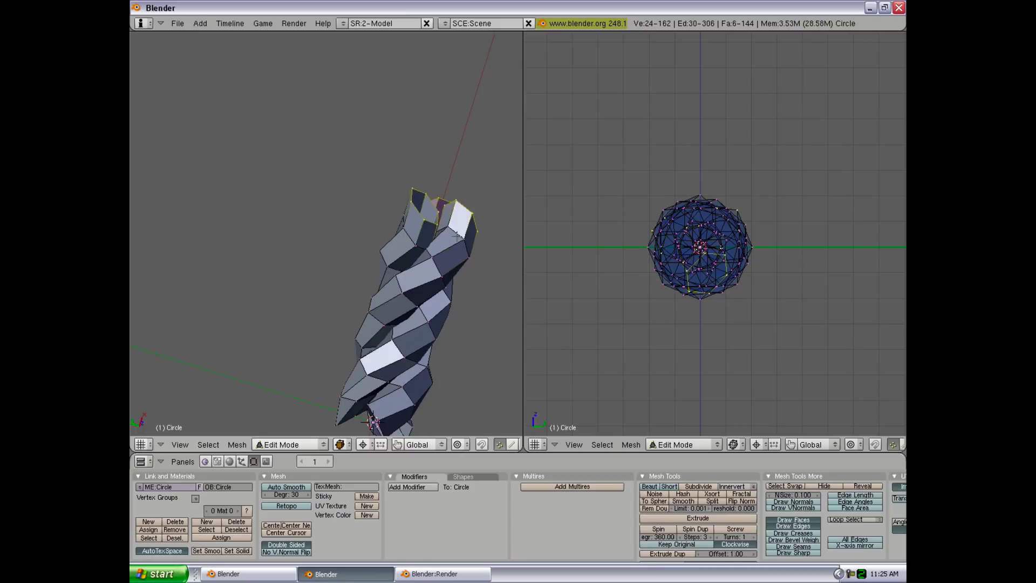
middle_drag(456, 232, 386, 258)
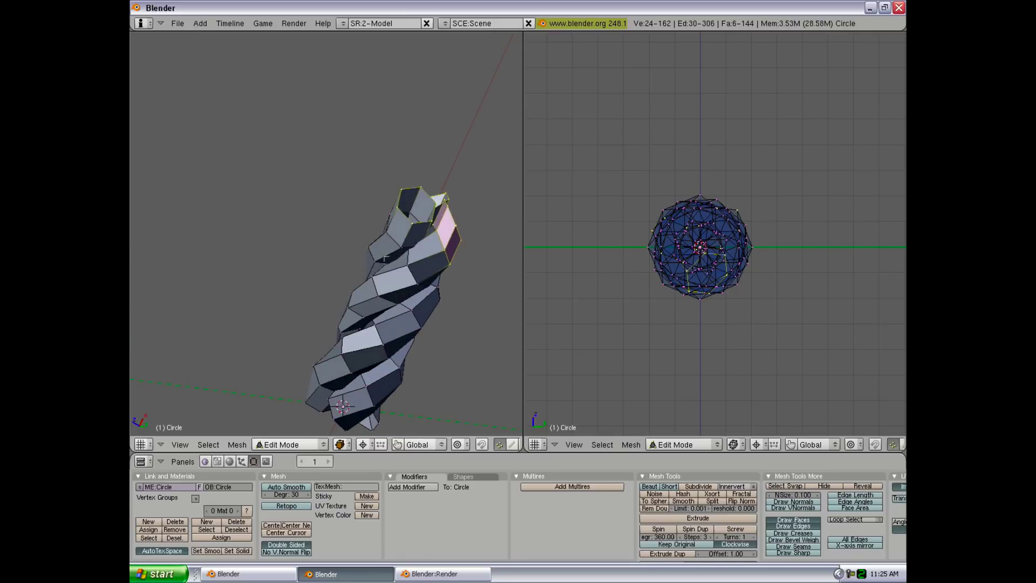
alt+shift+right_click(442, 237)
key(r)
key(x)
key(4)
key(5)
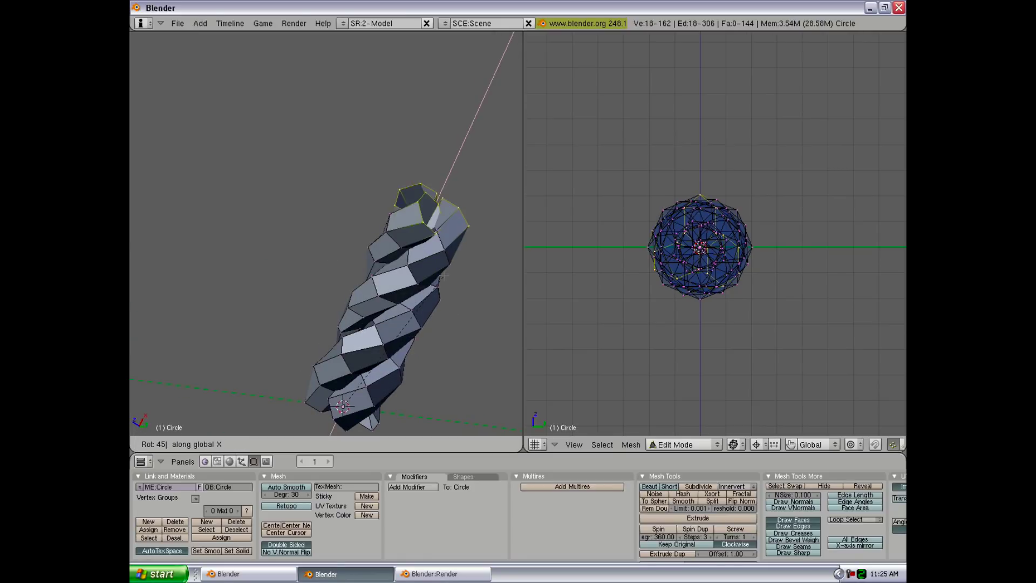
key(Return)
middle_drag(388, 206, 465, 376)
key(Tab)
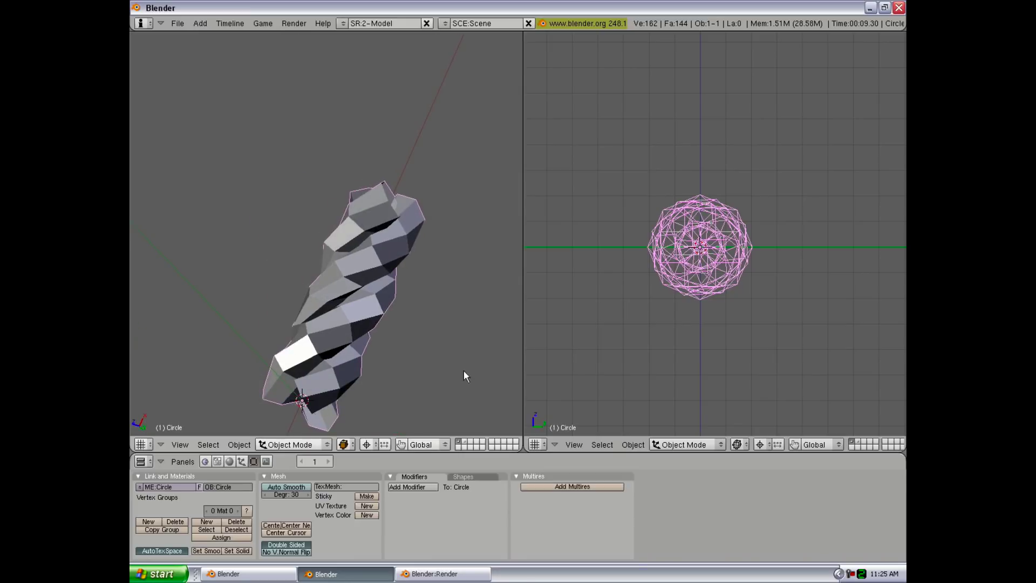
Add a Subsurf modifier with level 2 to the twisted mesh and set its faces to smooth shading.
click(413, 487)
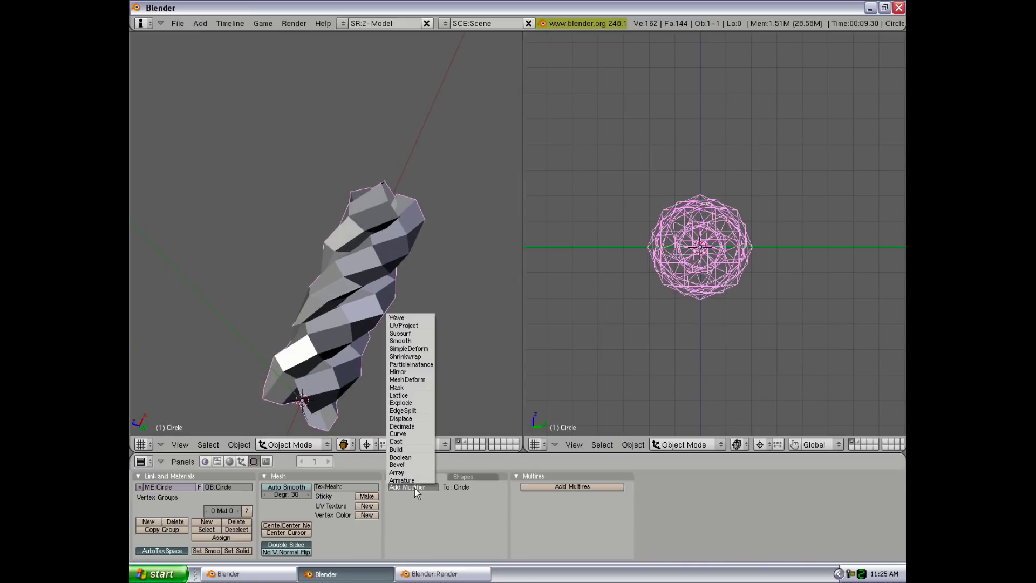
click(413, 334)
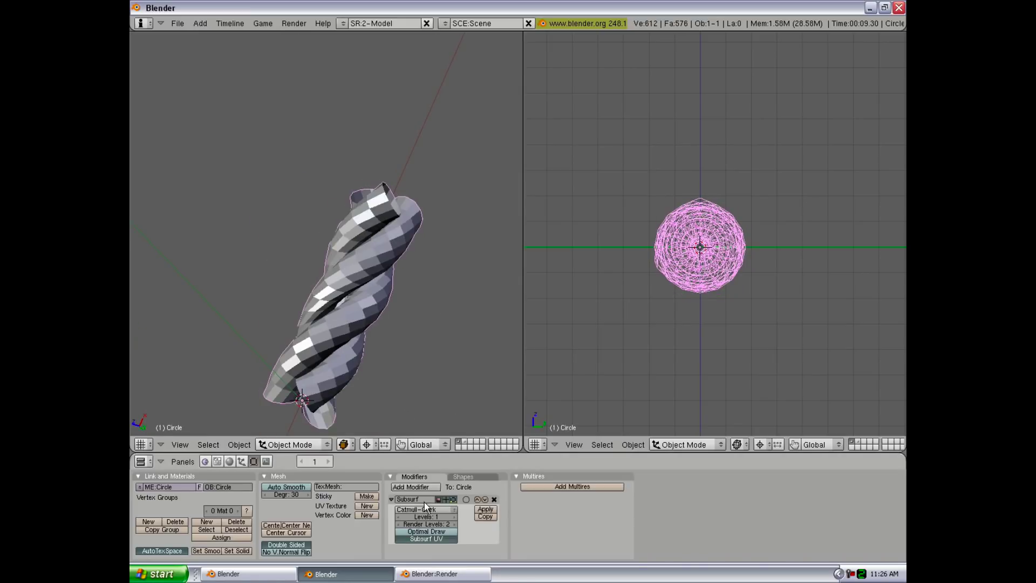
click(453, 517)
click(206, 550)
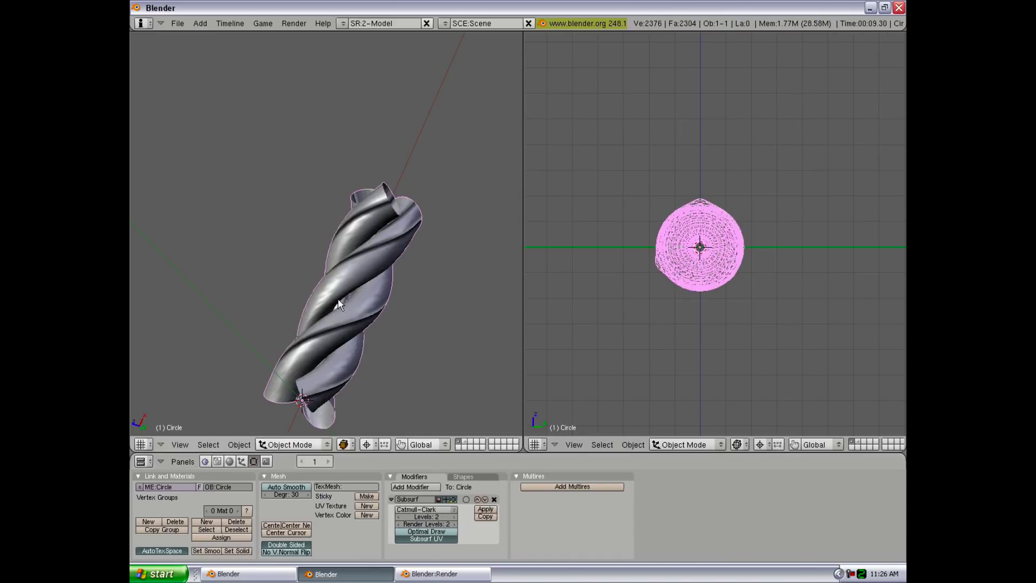
mouse_move(329, 283)
middle_down()
mouse_move(470, 281)
mouse_move(319, 285)
mouse_move(380, 233)
mouse_move(321, 302)
mouse_move(288, 313)
mouse_move(260, 254)
mouse_move(297, 209)
mouse_move(325, 202)
mouse_move(322, 219)
middle_up()
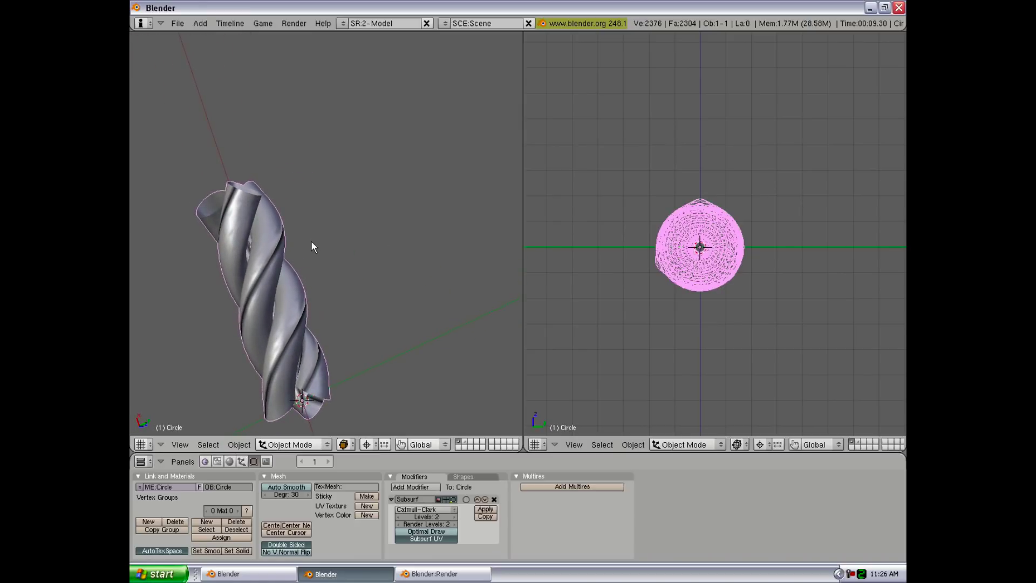
Recalculate the normals of the entire rope mesh to the outside in Edit Mode and return to Object Mode.
key(Tab)
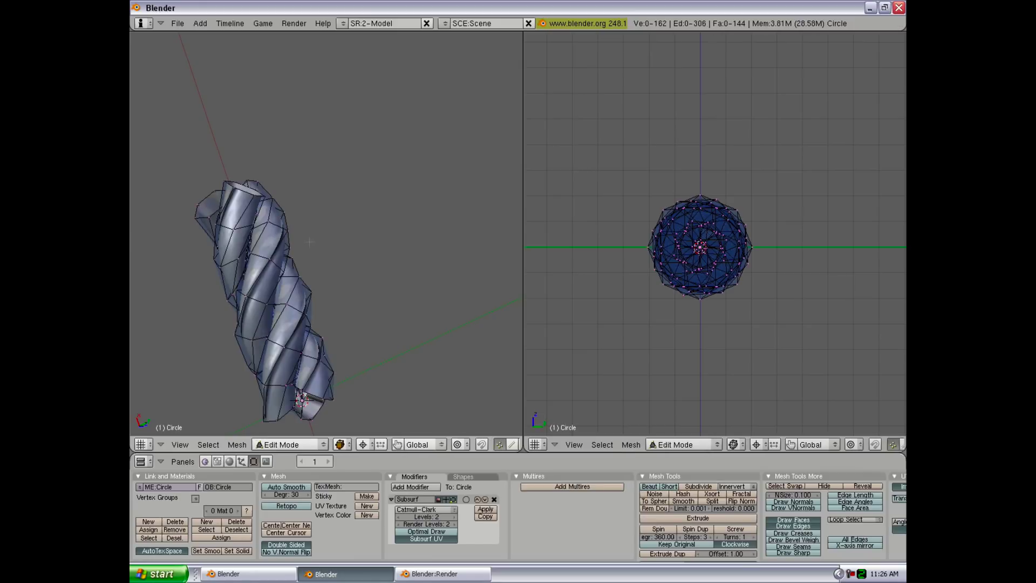
key(a)
key(ctrl+n)
click(310, 243)
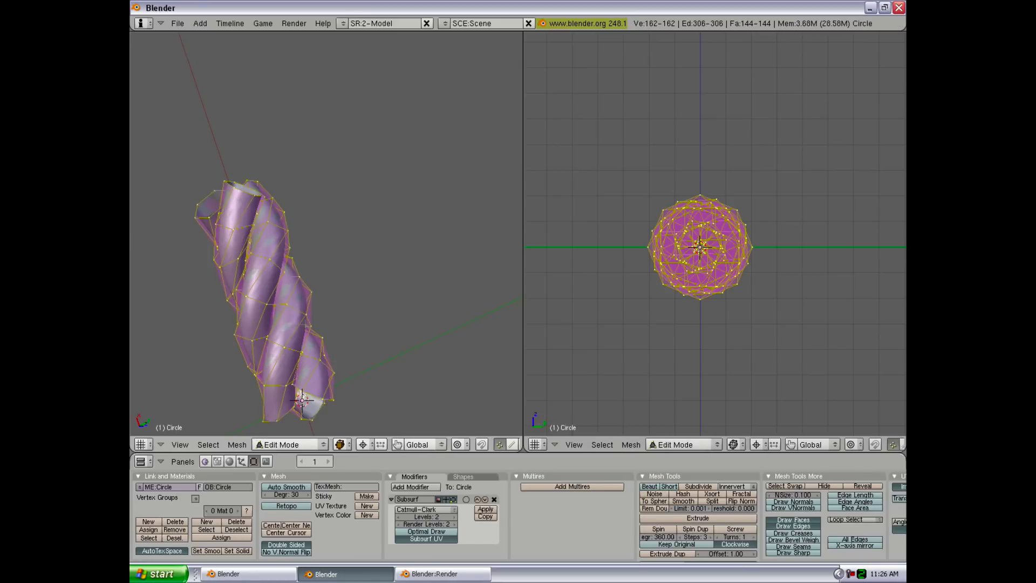
middle_drag(305, 325, 241, 255)
key(Tab)
scroll(379, 231, down, 3)
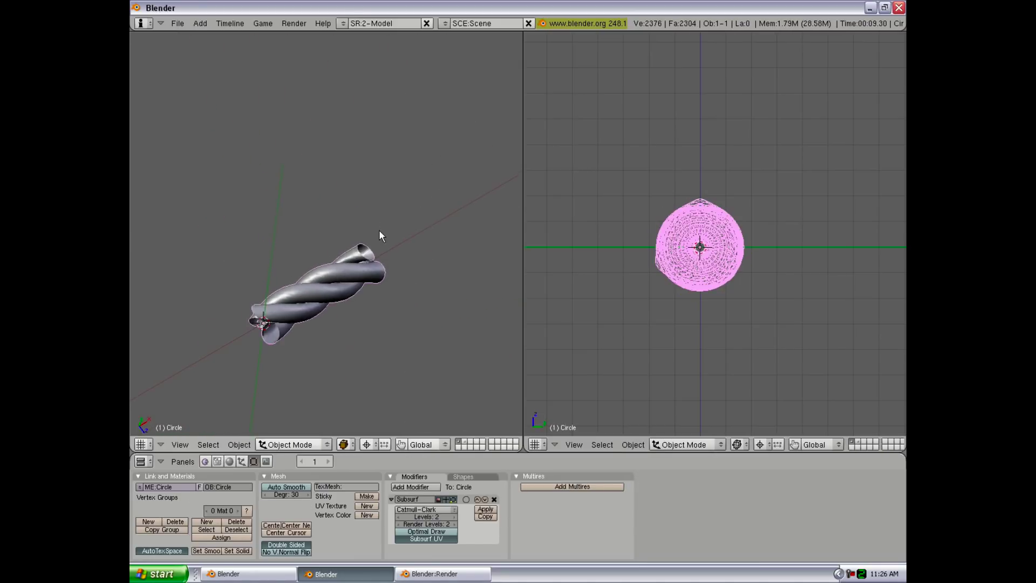
Switch to the front view and add an Array modifier to the rope.
middle_drag(379, 229, 327, 280)
key(KP_1)
scroll(328, 279, up, 2)
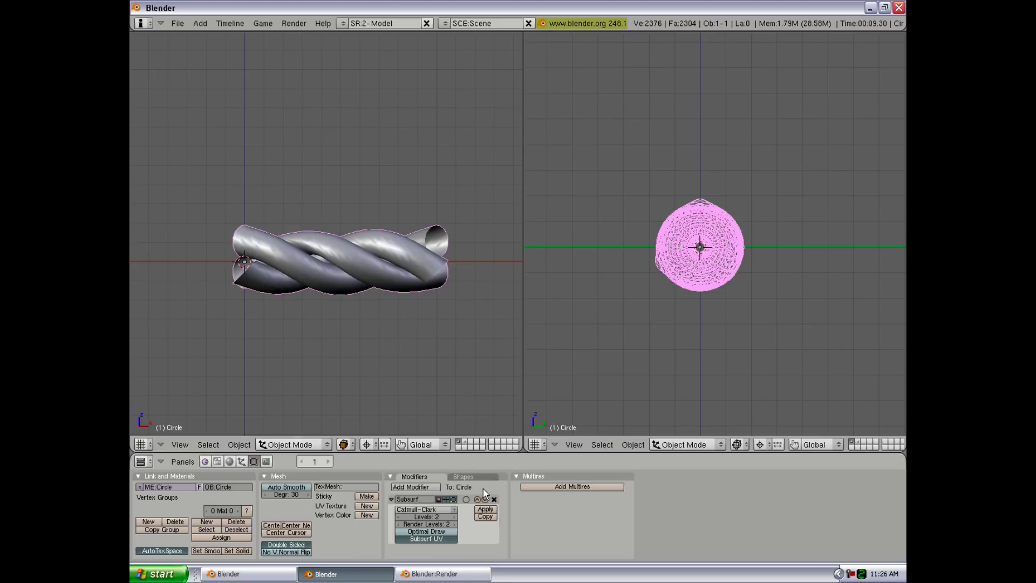
scroll(426, 476, down, 1)
click(423, 472)
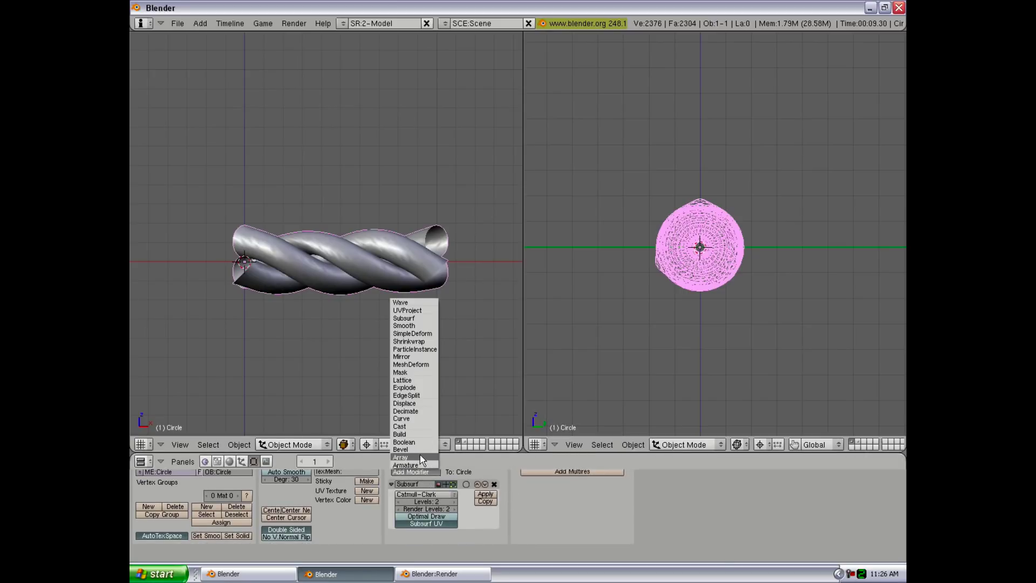
click(418, 457)
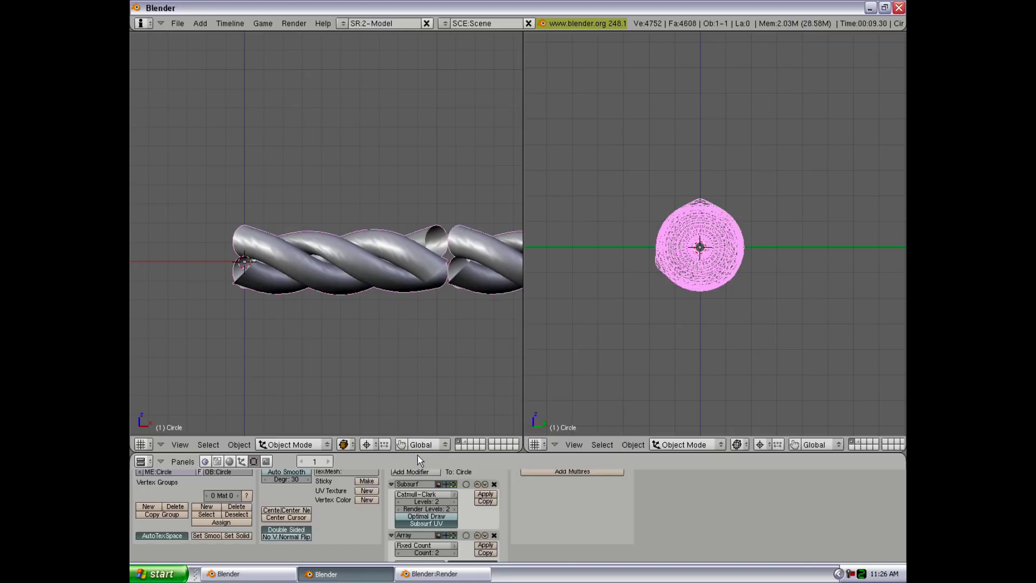
Turn off the array's relative offset and use a constant offset of 10 along X instead.
scroll(421, 512, down, 3)
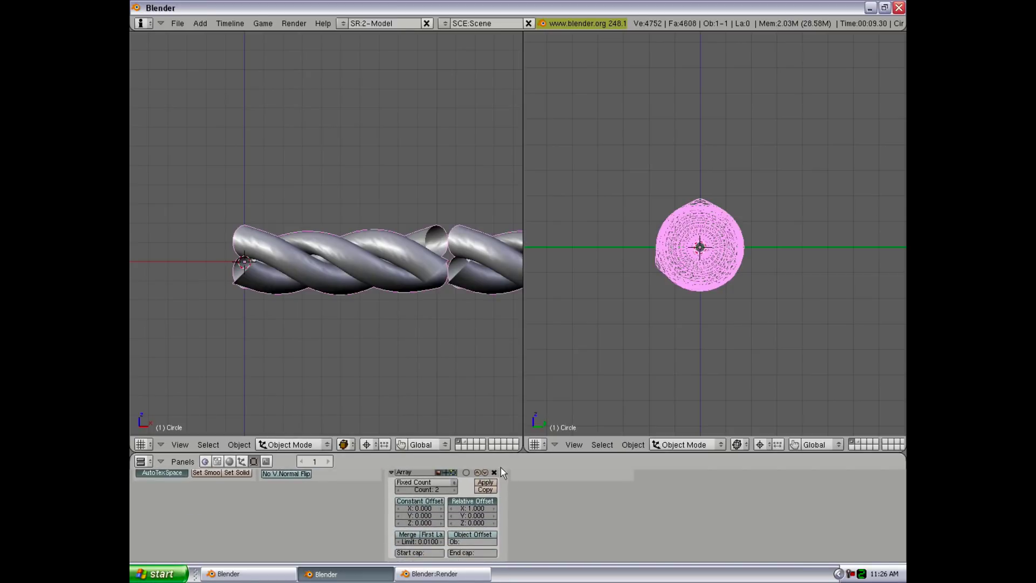
click(470, 499)
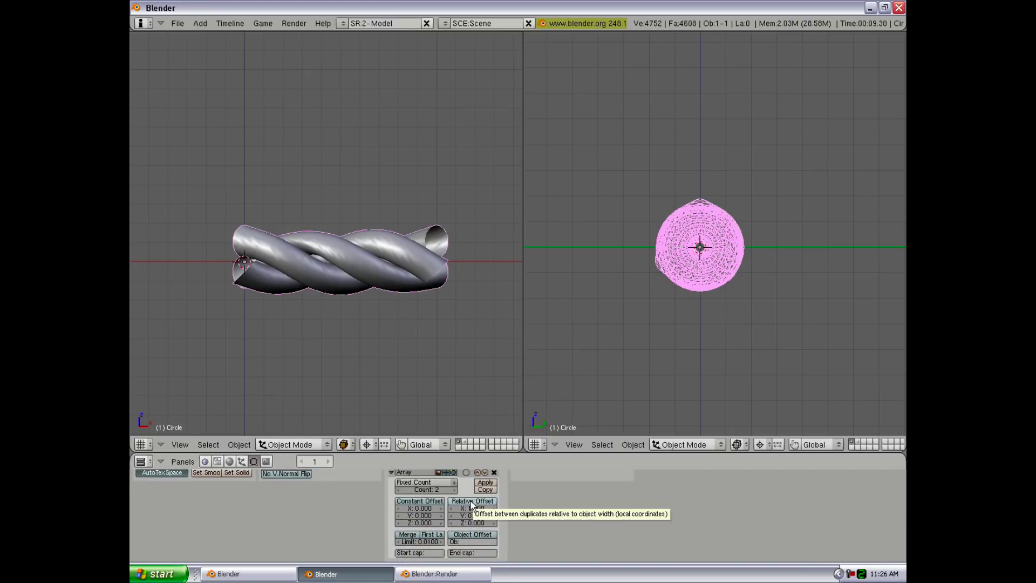
click(432, 507)
text(10)
key(Return)
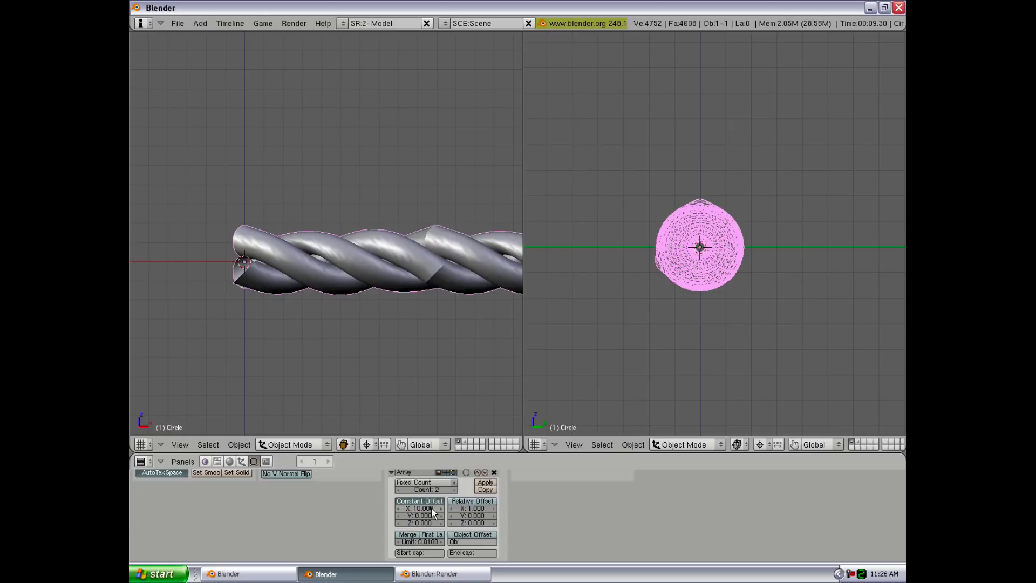
Enable Merge in the Array modifier to join the two rope segments and inspect the seam between them.
shift+middle_drag(358, 242, 408, 236)
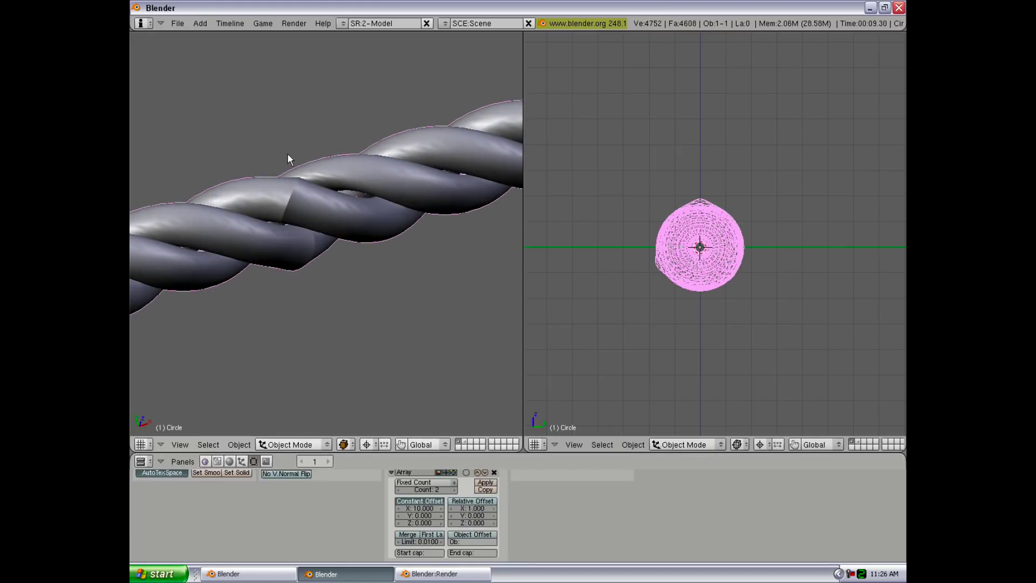
click(409, 534)
middle_drag(325, 293, 321, 260)
scroll(402, 374, down, 2)
scroll(290, 254, up, 3)
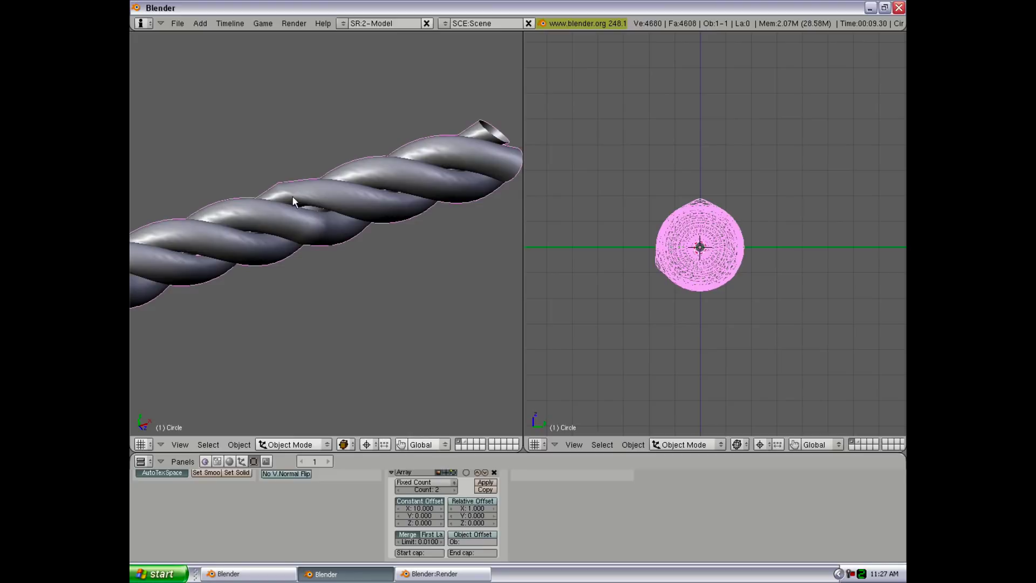
middle_drag(314, 245, 292, 217)
scroll(297, 247, down, 3)
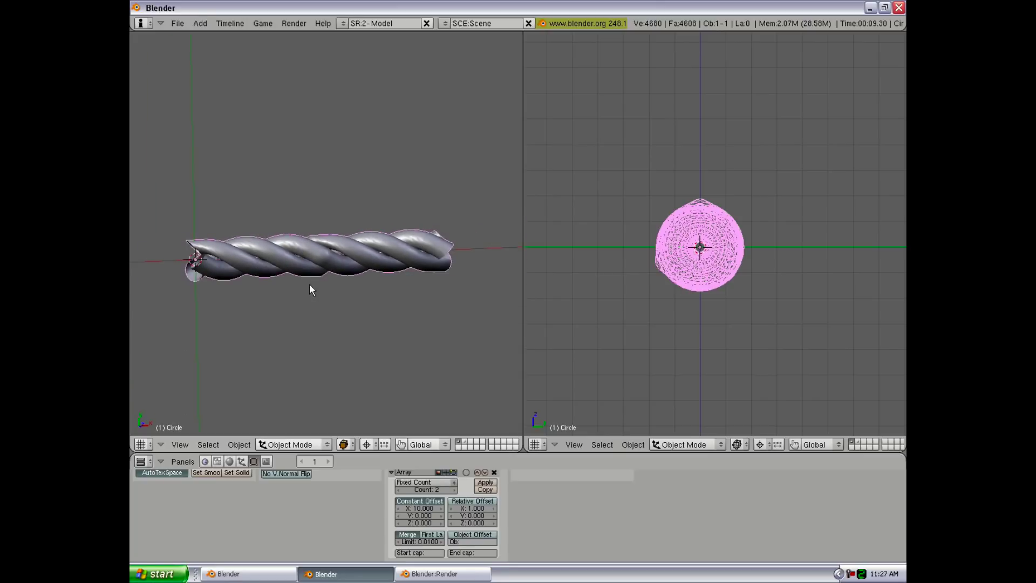
Apply the Array modifier, accepting that it is not first in the stack.
scroll(497, 501, up, 2)
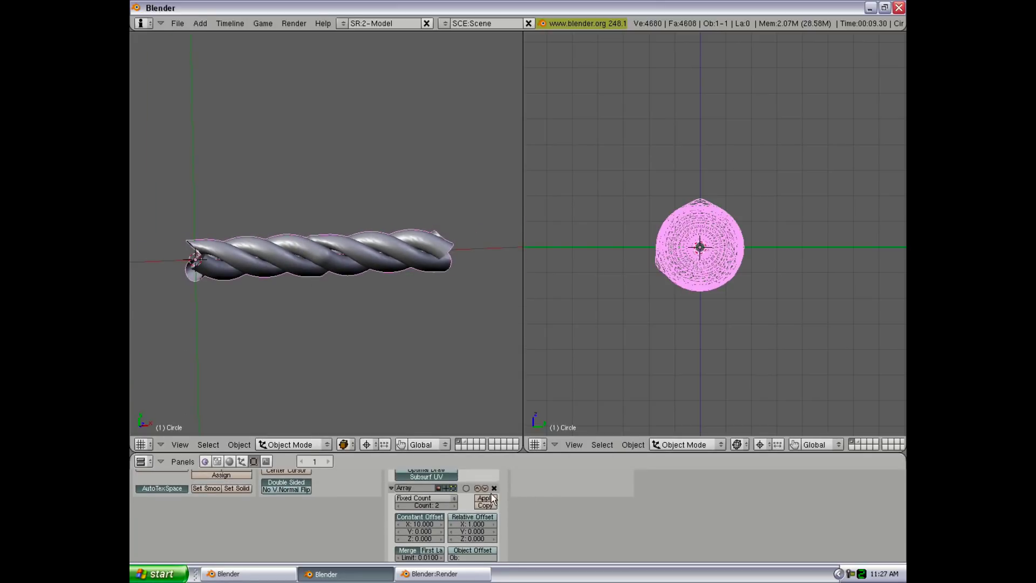
click(491, 497)
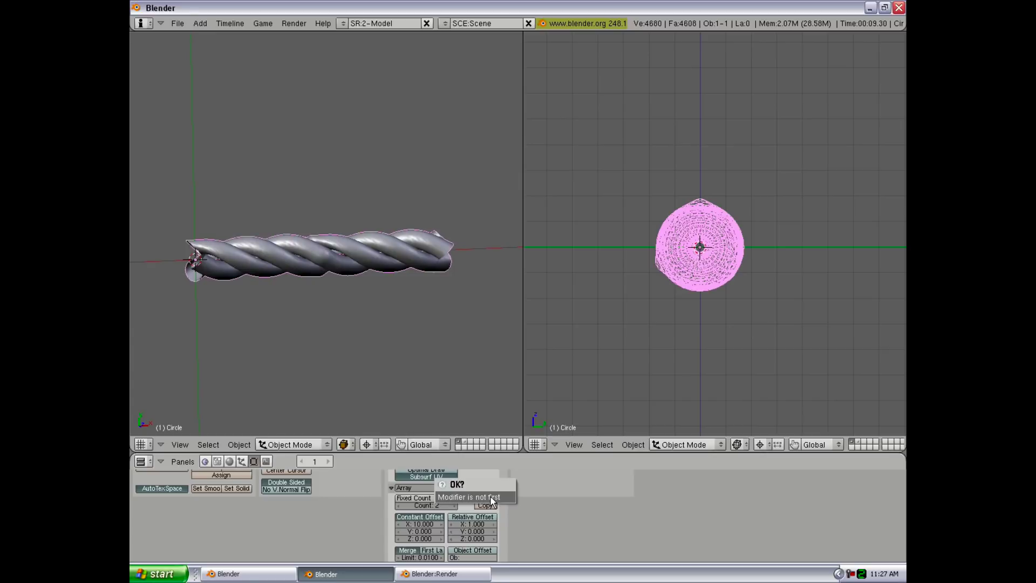
click(491, 497)
middle_drag(397, 344, 348, 322)
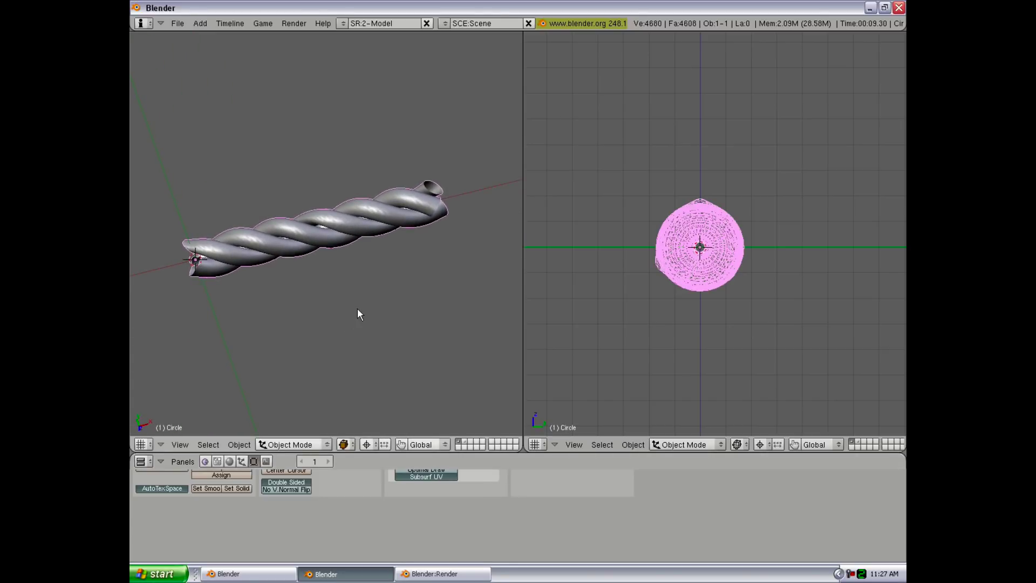
Undo applying the Array modifier, turn its Merge option on, and view the rope segments from the front.
key(ctrl+z)
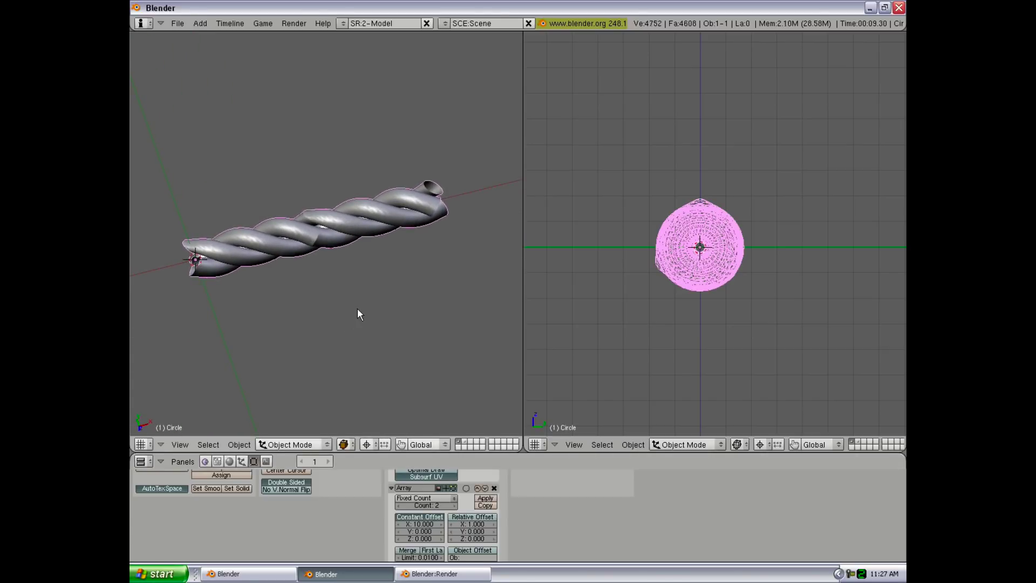
click(407, 549)
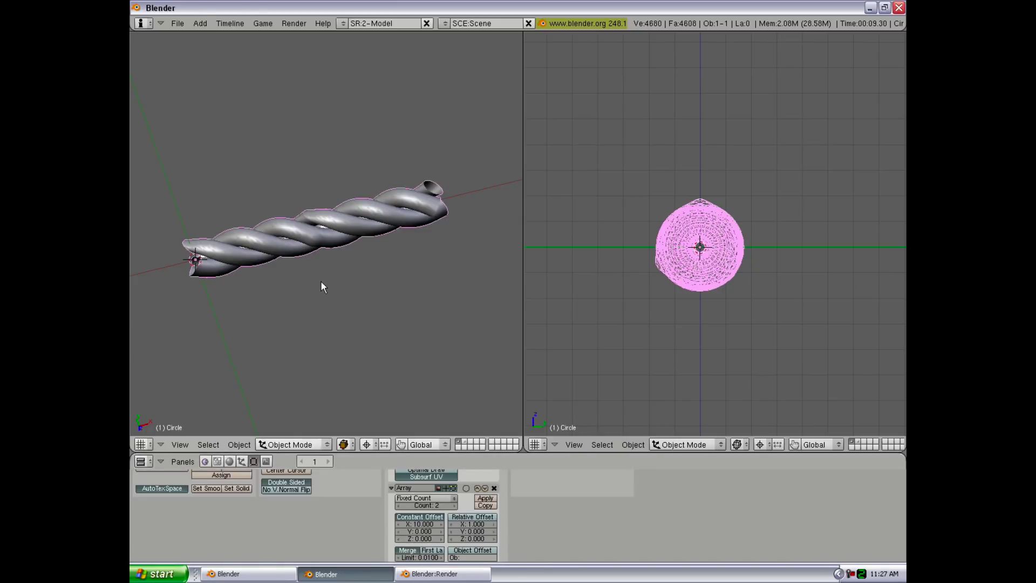
key(KP_1)
key(KP_5)
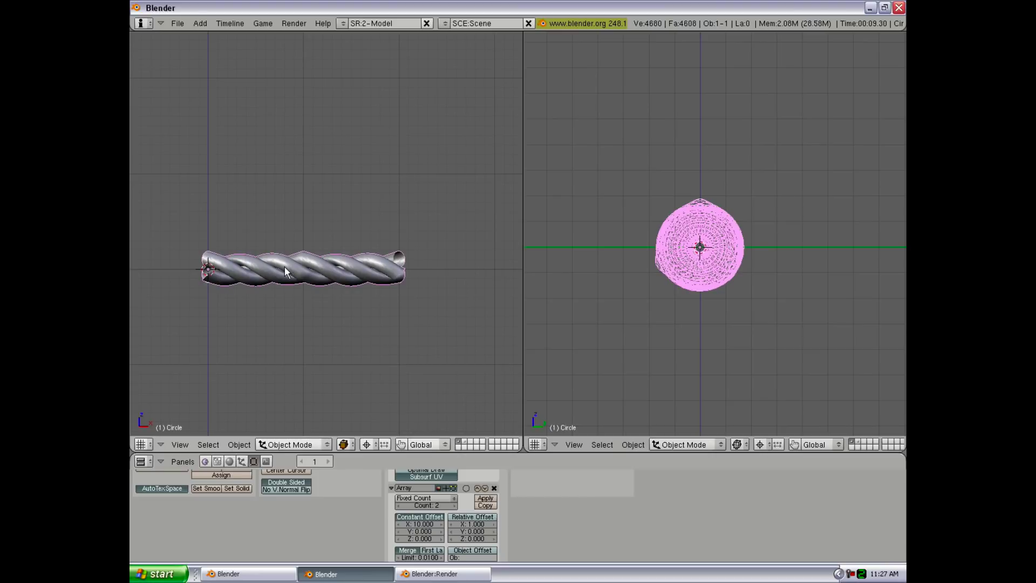
middle_drag(284, 266, 329, 306)
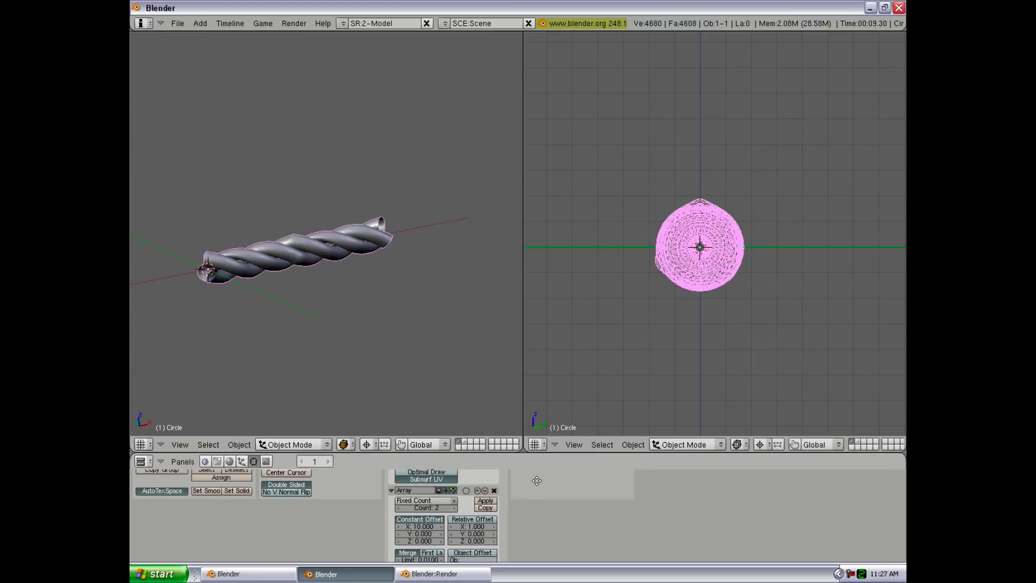
Raise the array's fixed count to 9 and view the long rope from the top.
scroll(475, 502, up, 1)
click(455, 515)
click(454, 515)
click(454, 515)
click(455, 515)
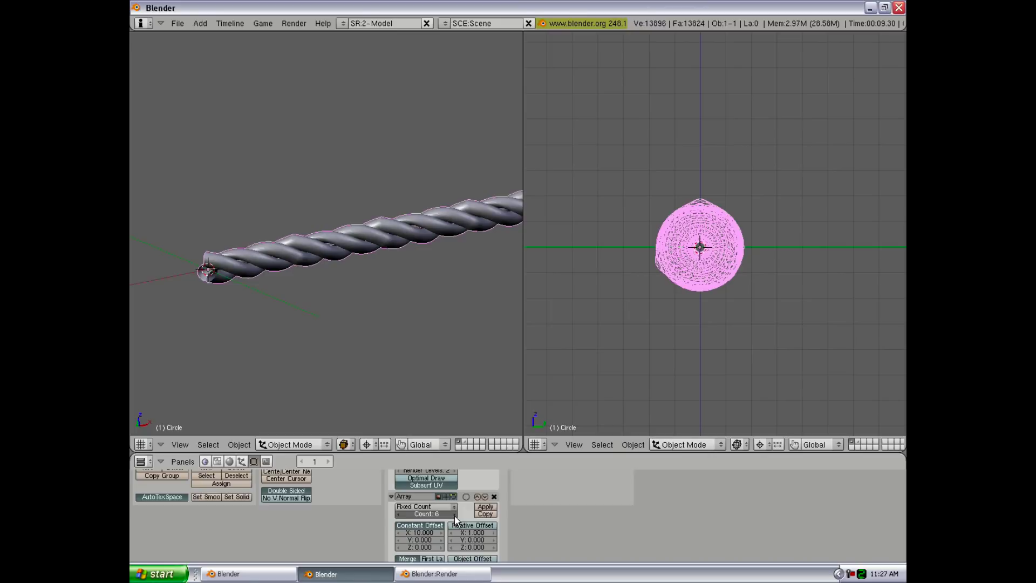
click(454, 515)
click(454, 515)
click(455, 515)
scroll(373, 260, down, 7)
shift+middle_drag(374, 260, 311, 300)
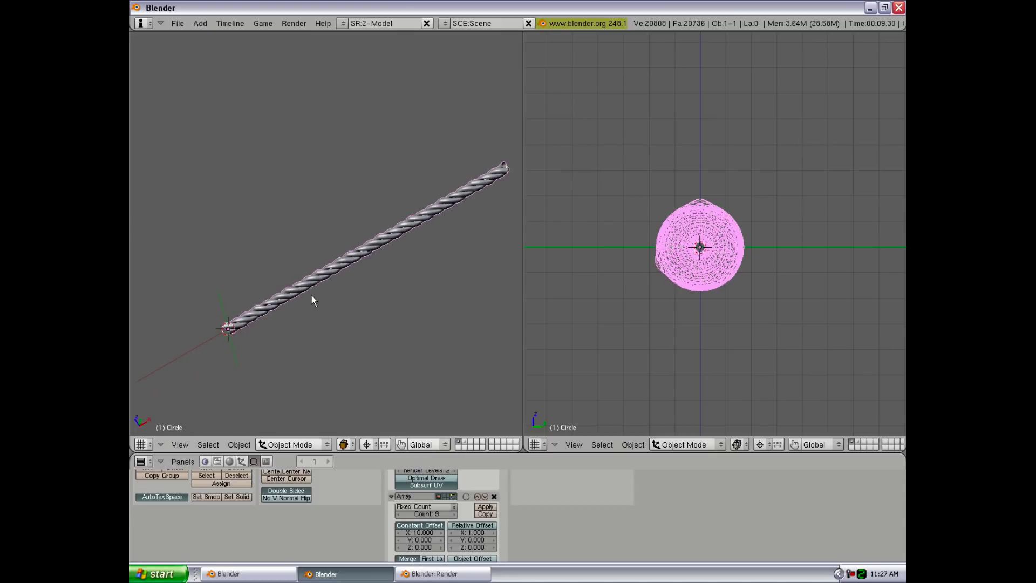
key(KP_7)
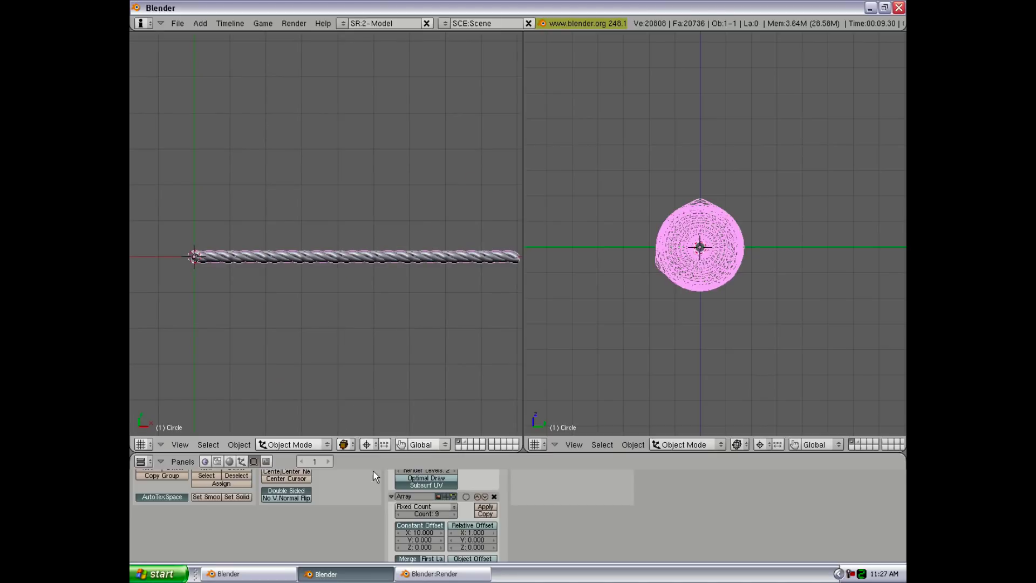
Lower the array's fixed count to 1, leaving a single rope segment.
click(403, 514)
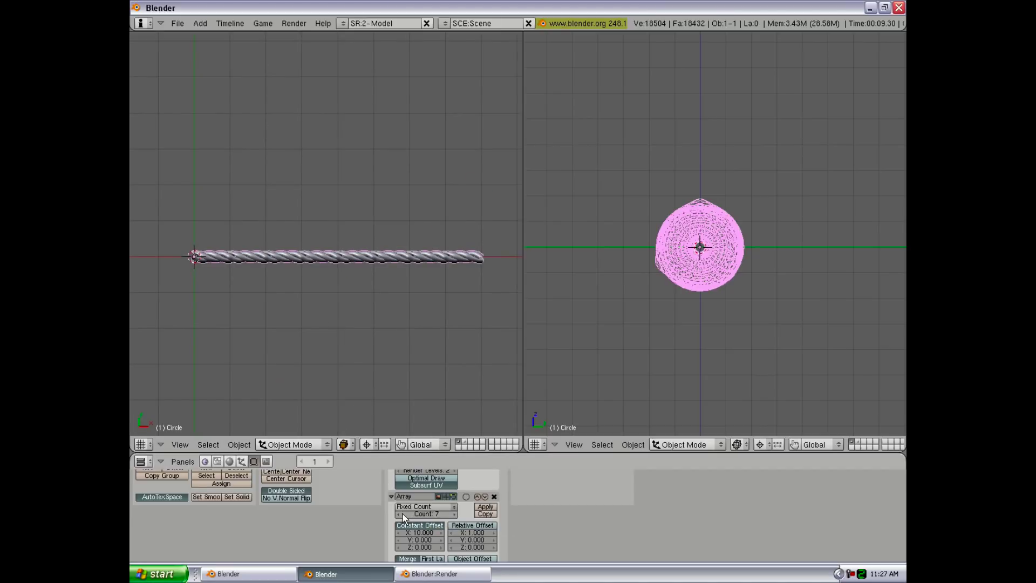
click(403, 514)
click(403, 514)
click(403, 514)
click(403, 514)
click(403, 514)
click(403, 513)
click(403, 513)
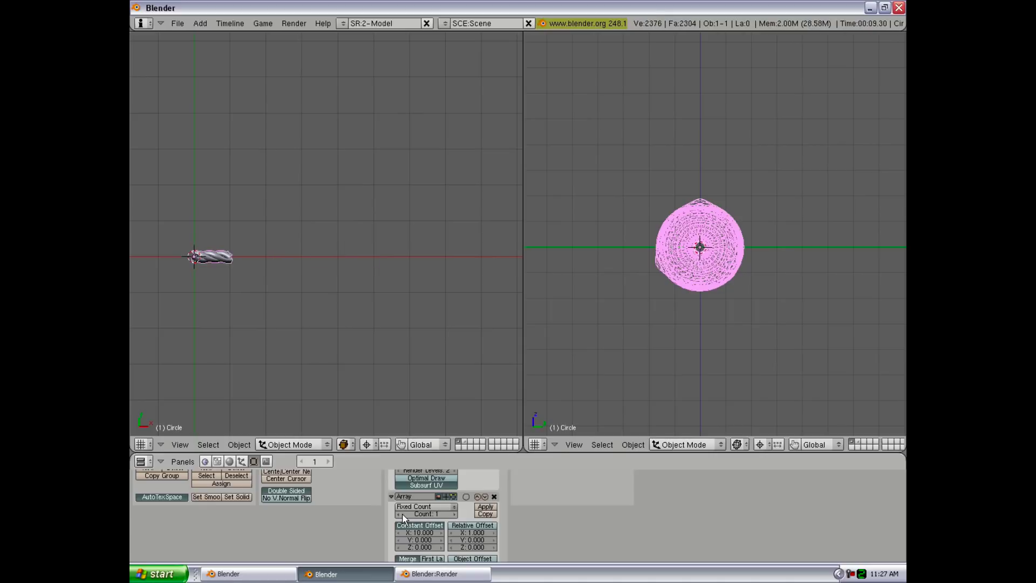
Switch the array's length mode from Fixed Count to Fit To Curve Length.
click(445, 506)
click(445, 485)
ctrl+scroll(221, 259, up, 2)
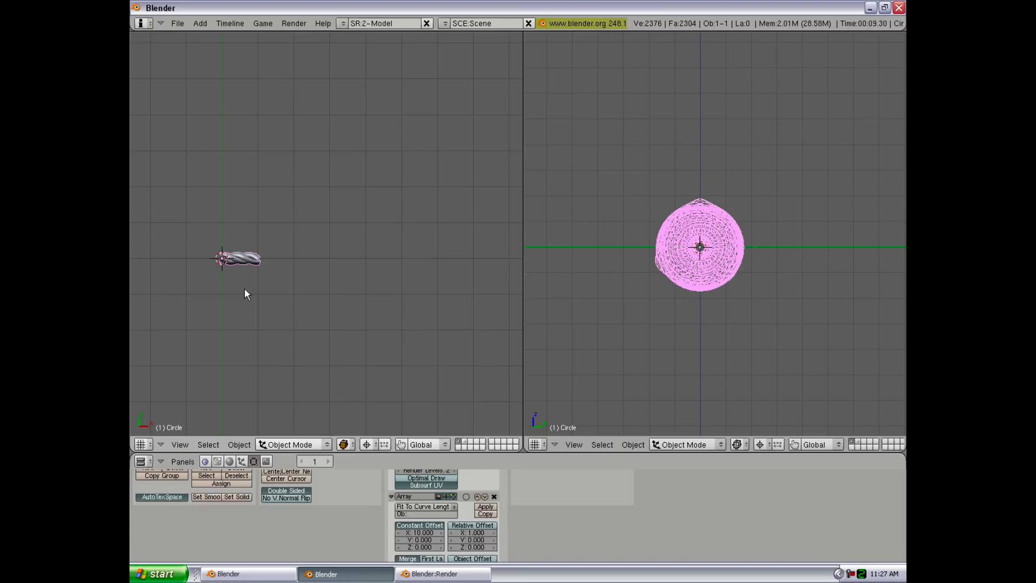
Add a Path curve at the rope's origin and scale it up.
key(space)
mouse_move(307, 302)
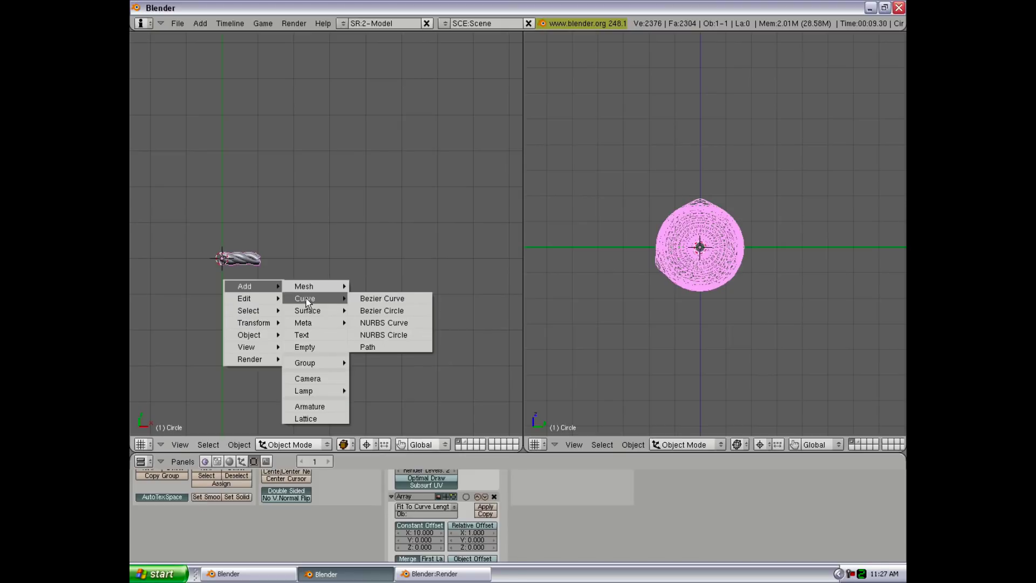
click(369, 348)
key(s)
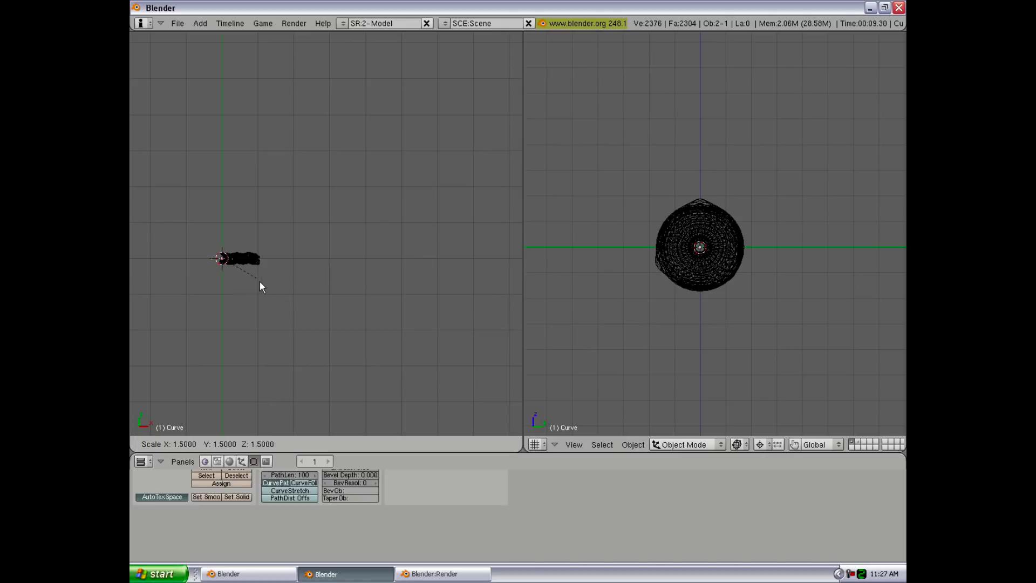
click(296, 324)
Scale and move the path along X so it begins at the rope's start and extends far beyond the segment.
shift+middle_drag(233, 283, 299, 274)
ctrl+middle_drag(299, 274, 260, 273)
key(s)
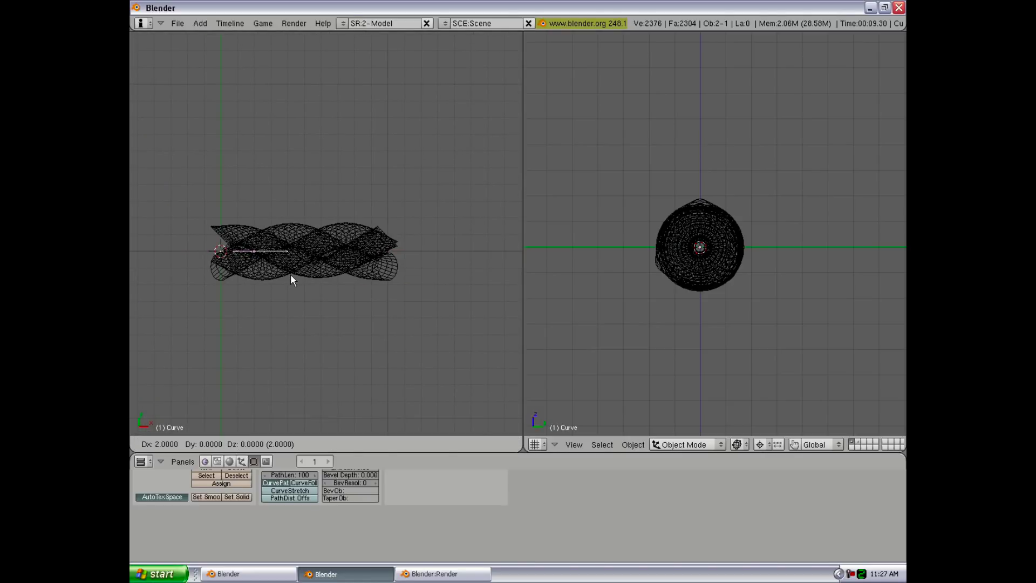
click(375, 457)
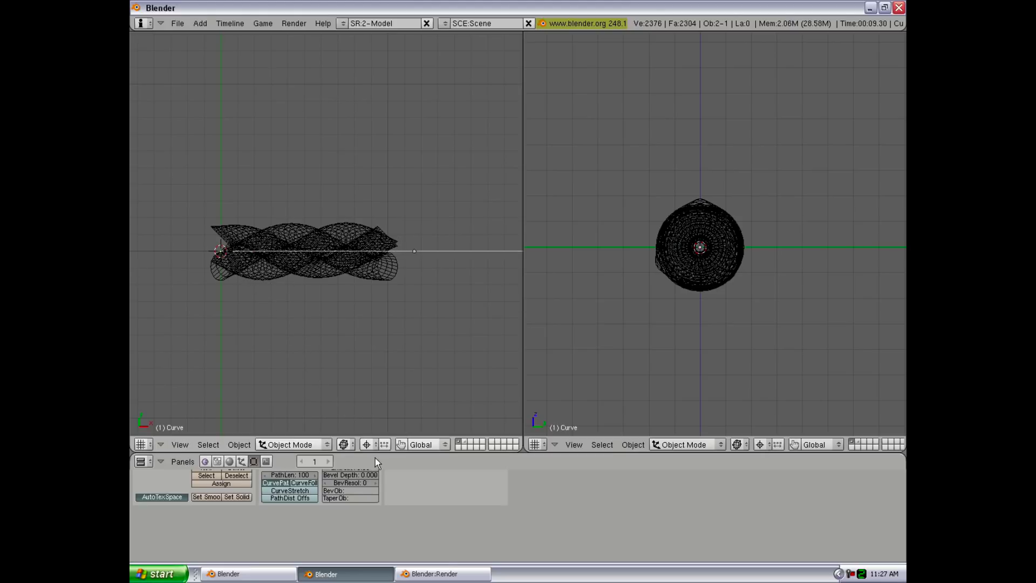
scroll(355, 306, down, 9)
key(s)
click(416, 432)
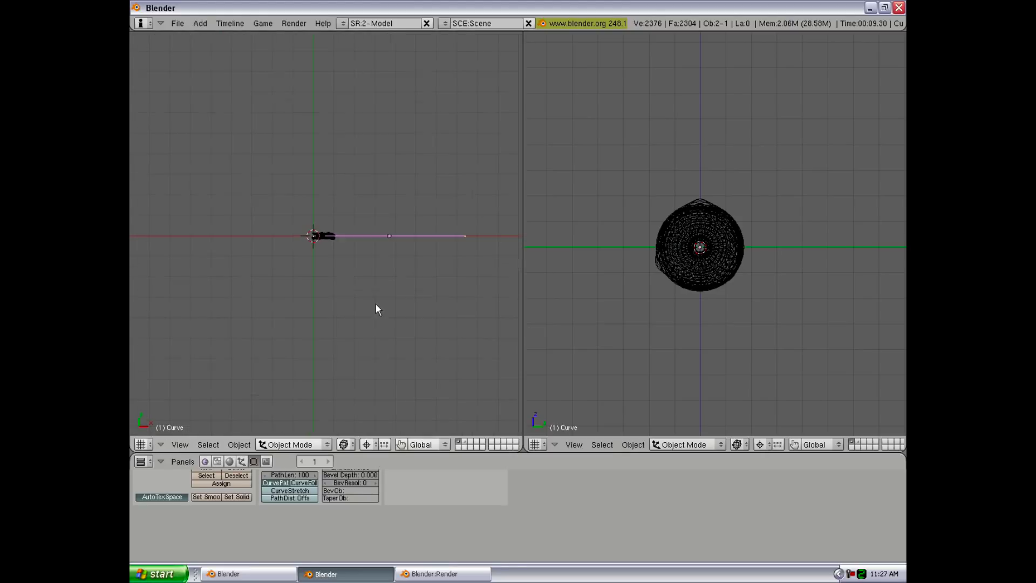
key(s)
click(408, 343)
shift+middle_drag(389, 288, 305, 286)
scroll(320, 279, down, 2)
key(Tab)
key(Tab)
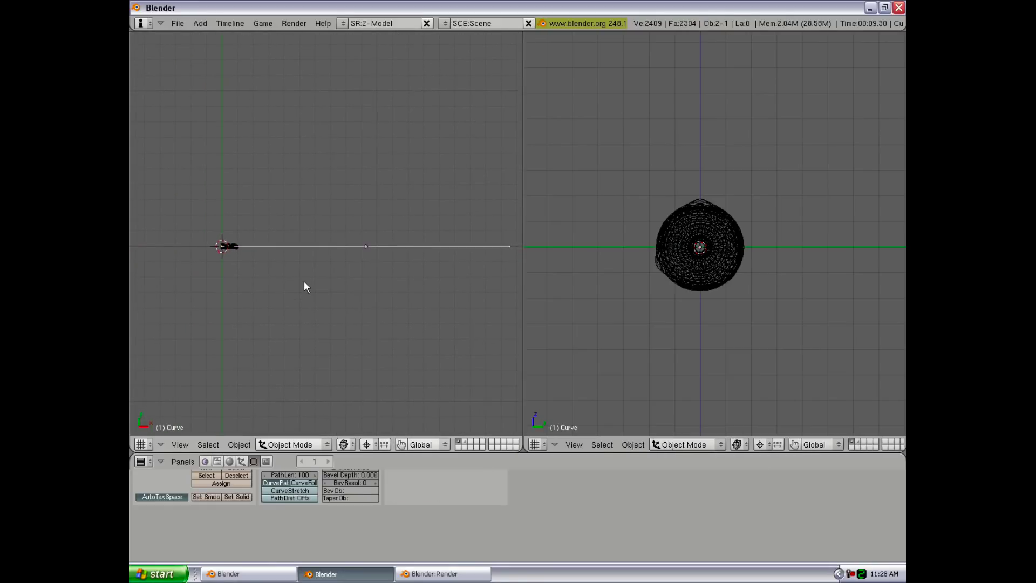
Select the rope, assign the object Curve to the array's curve length fit, and display it in solid shading.
middle_drag(380, 246, 340, 357)
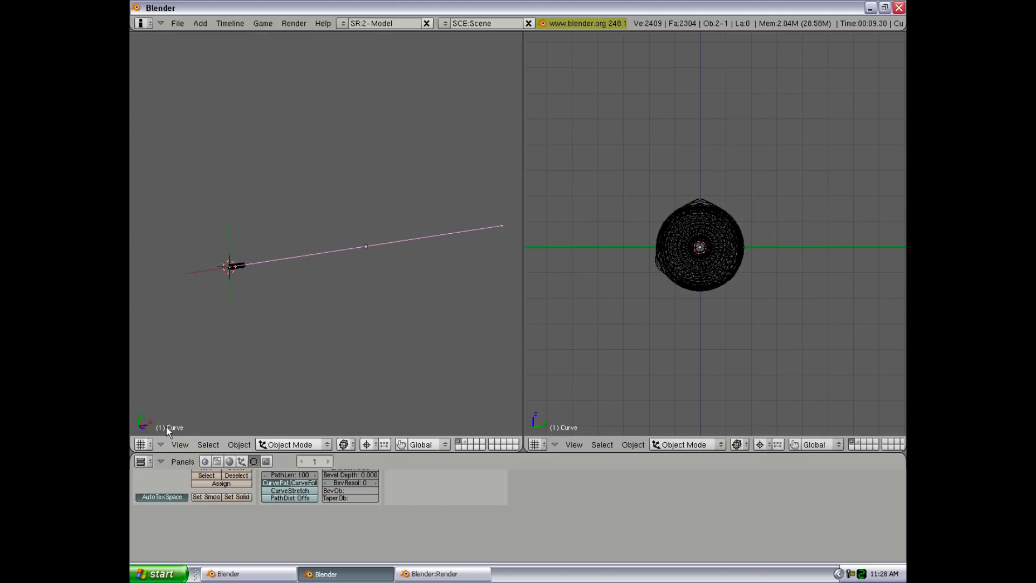
right_click(242, 266)
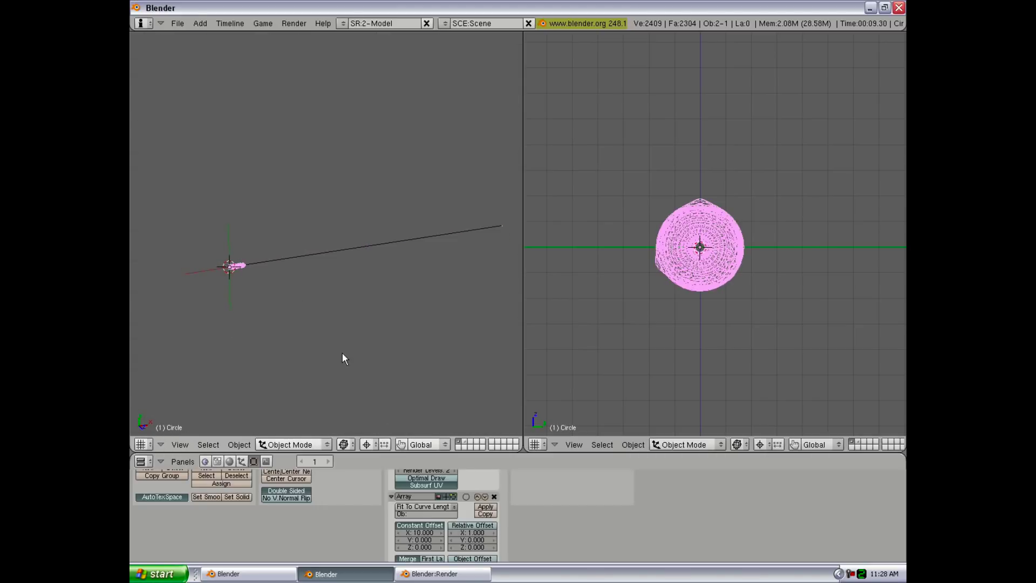
click(416, 515)
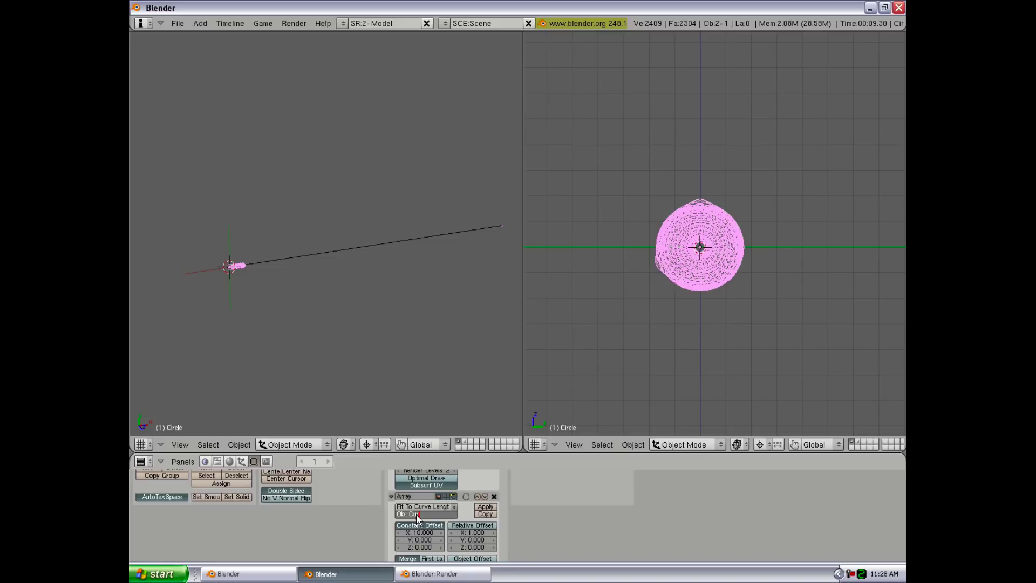
key(Return)
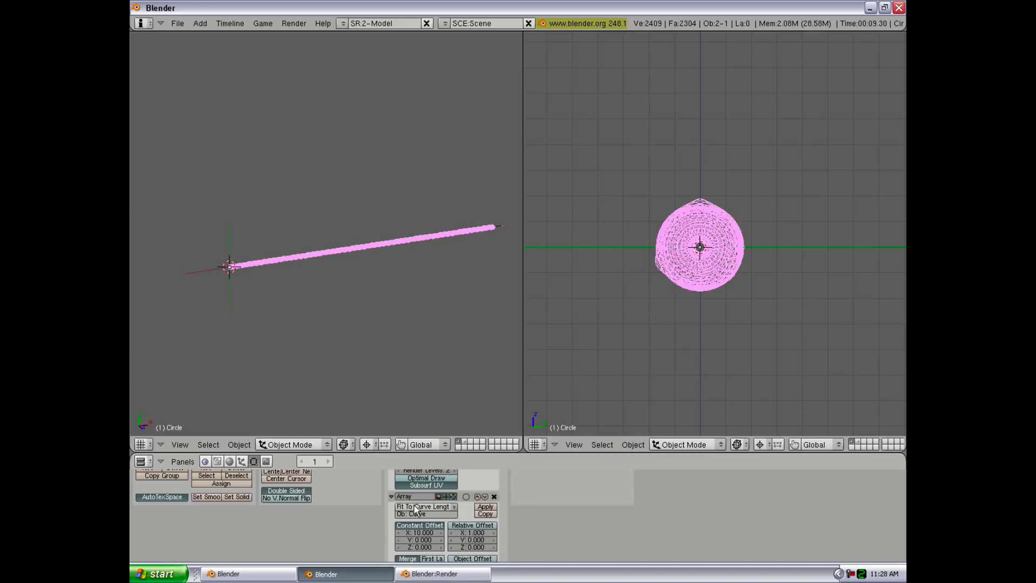
scroll(413, 256, up, 3)
key(z)
mouse_move(413, 256)
middle_down()
mouse_move(390, 227)
mouse_move(296, 245)
mouse_move(364, 242)
mouse_move(338, 203)
middle_up()
Select the path, enter Edit Mode, and try moving its end control point sideways to test the rope's response.
right_click(375, 147)
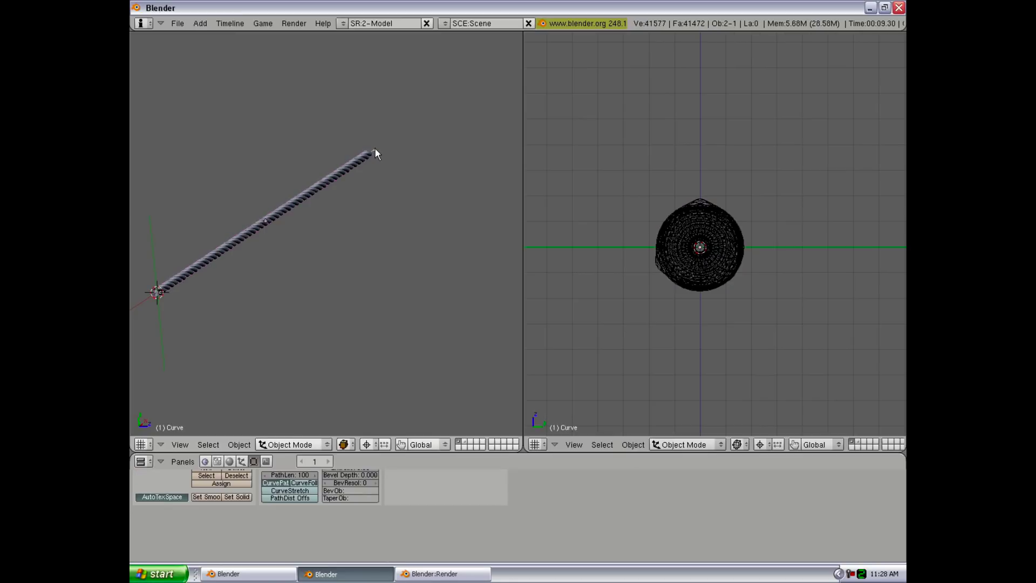
scroll(364, 260, down, 2)
mouse_move(367, 248)
middle_down()
mouse_move(337, 239)
mouse_move(323, 290)
mouse_move(398, 223)
mouse_move(384, 259)
middle_up()
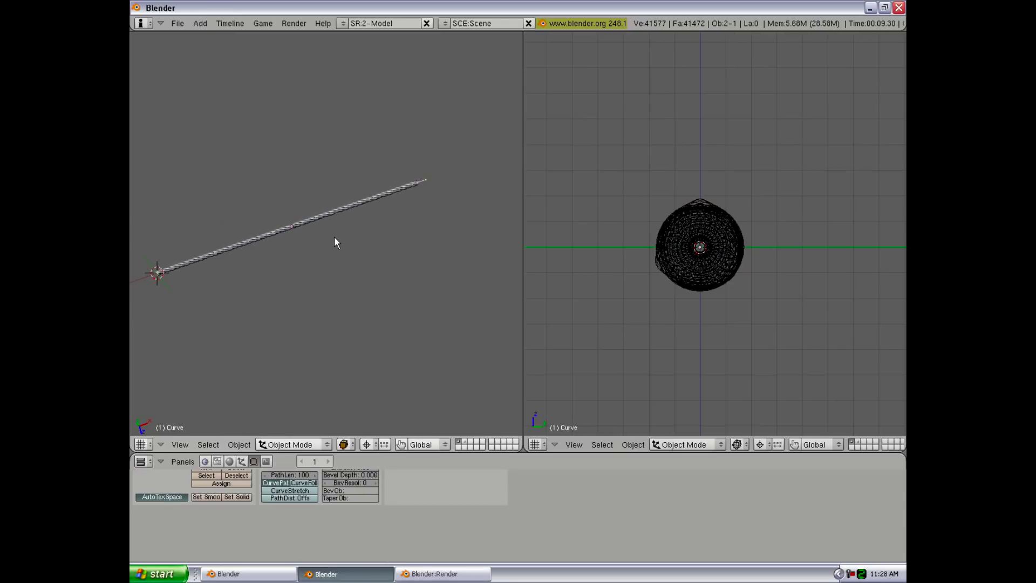
key(Tab)
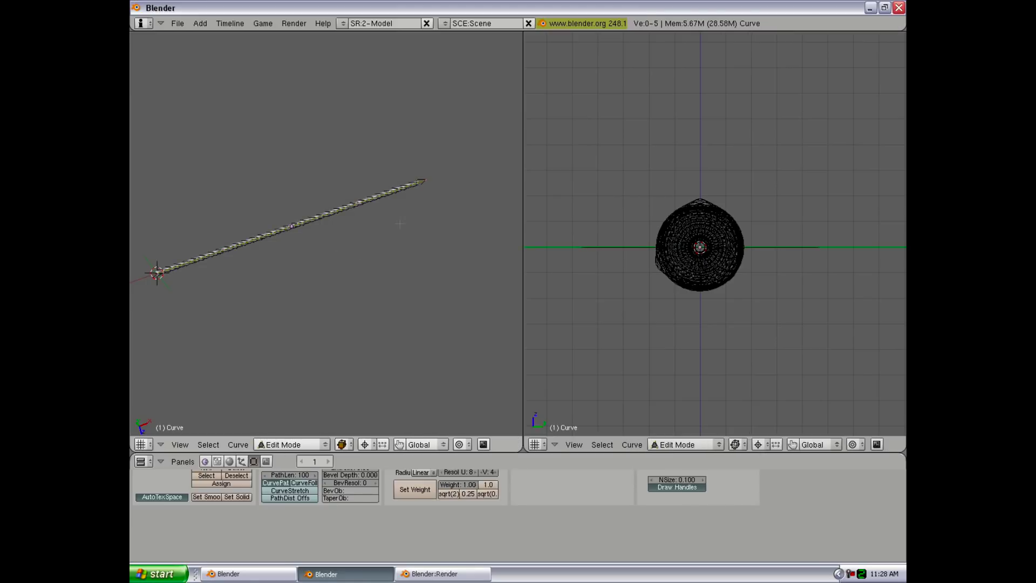
key(z)
scroll(417, 238, down, 4)
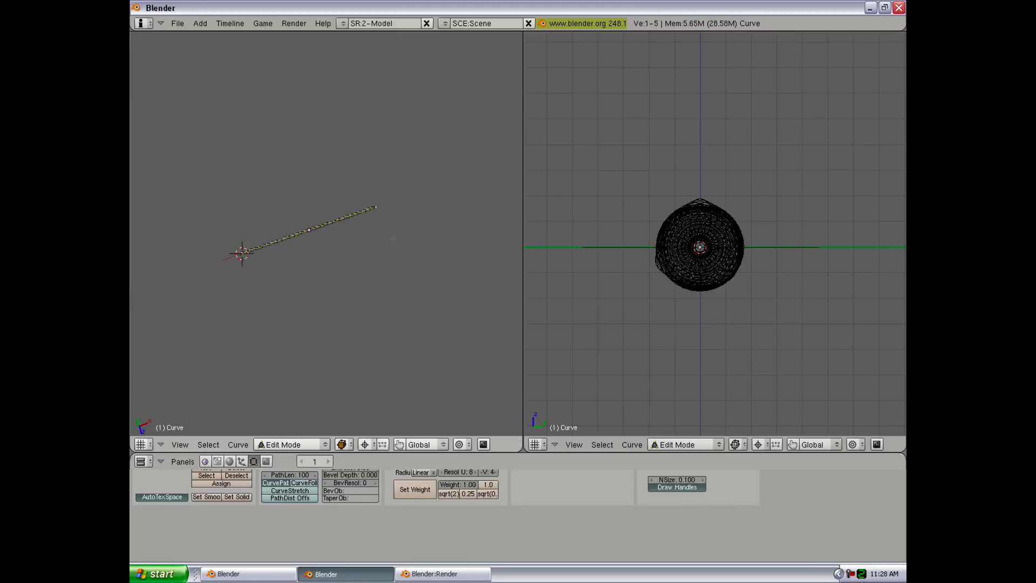
shift+middle_drag(398, 238, 356, 268)
scroll(301, 261, up, 4)
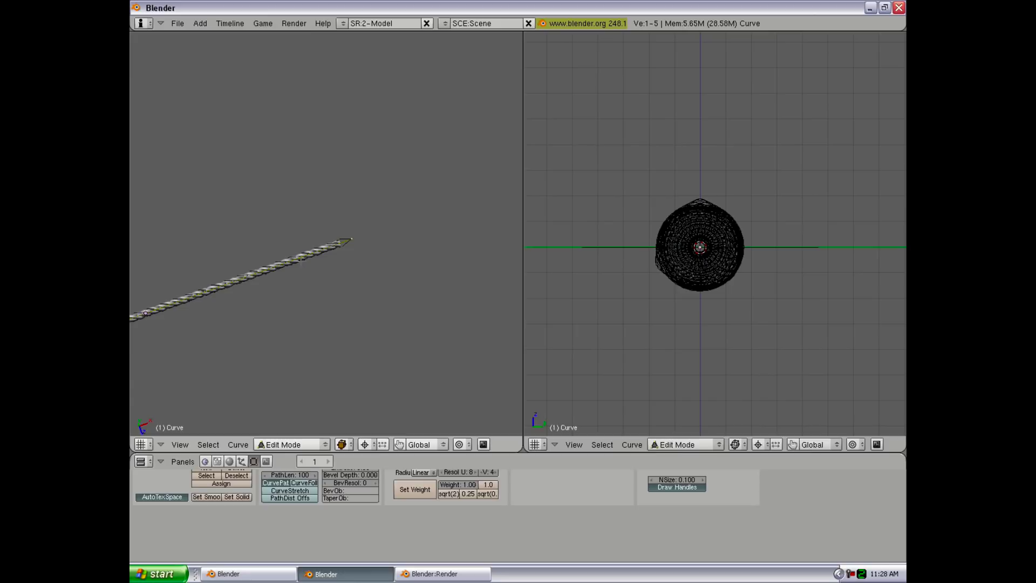
key(g)
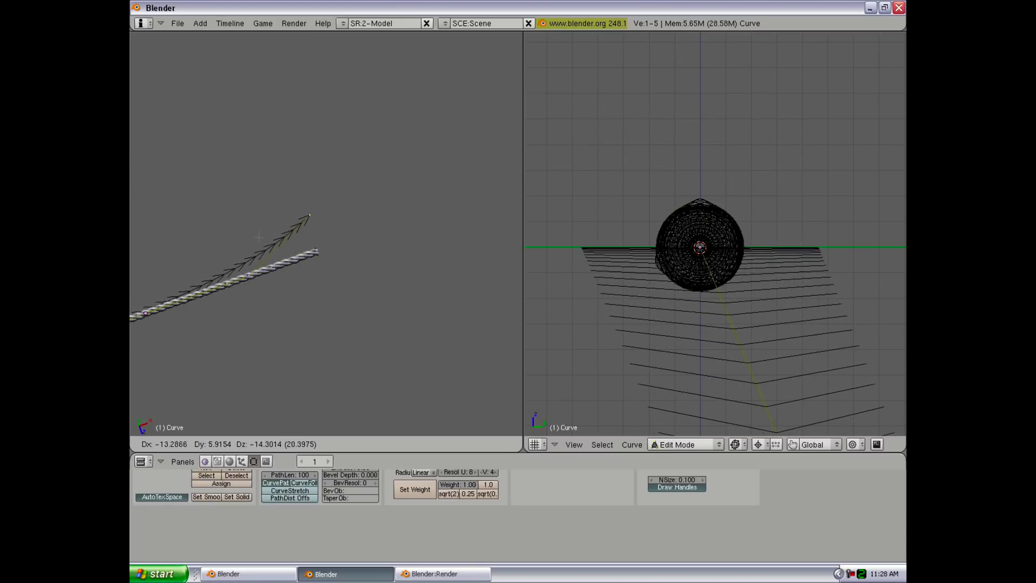
click(356, 218)
Try pulling the path's end point back toward the rope's start, cancel the move, and return to Object Mode.
scroll(361, 222, down, 3)
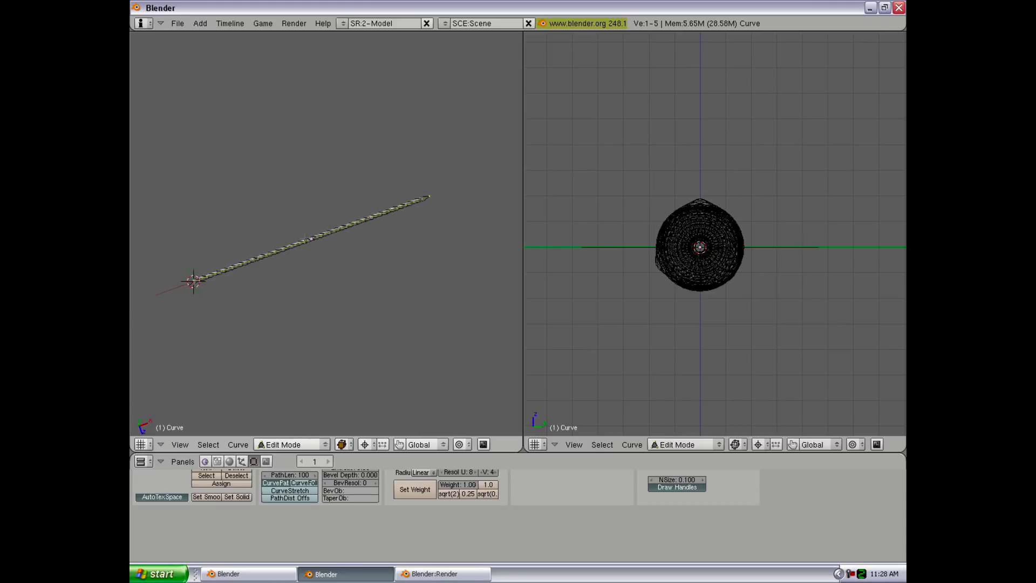
middle_drag(274, 236, 350, 248)
scroll(349, 247, up, 3)
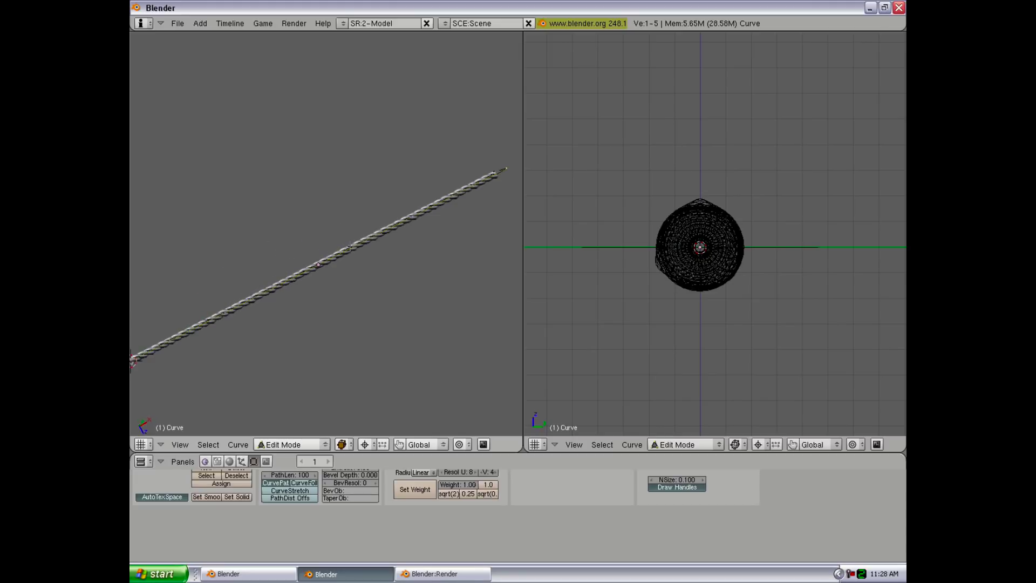
scroll(352, 248, down, 2)
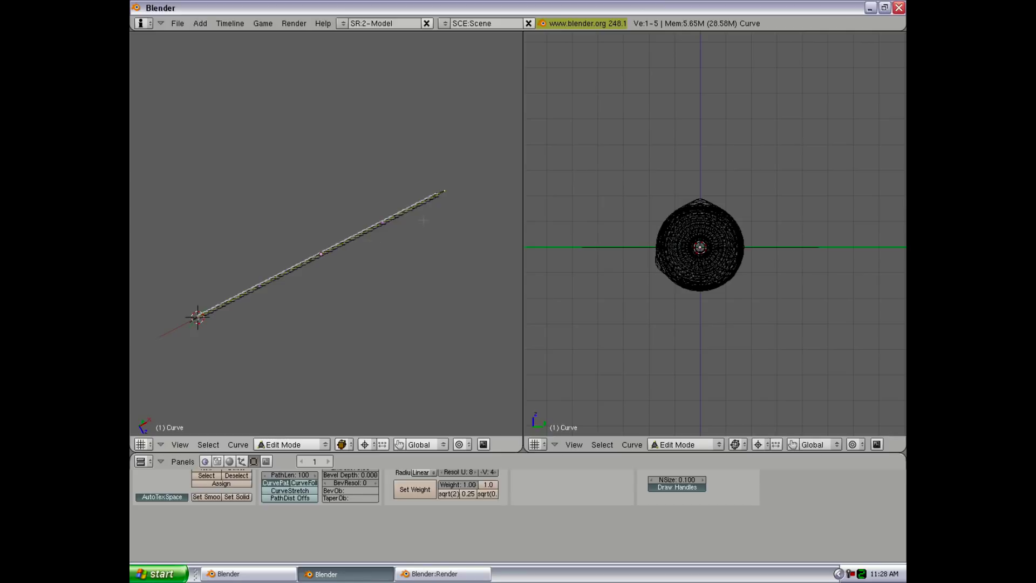
key(g)
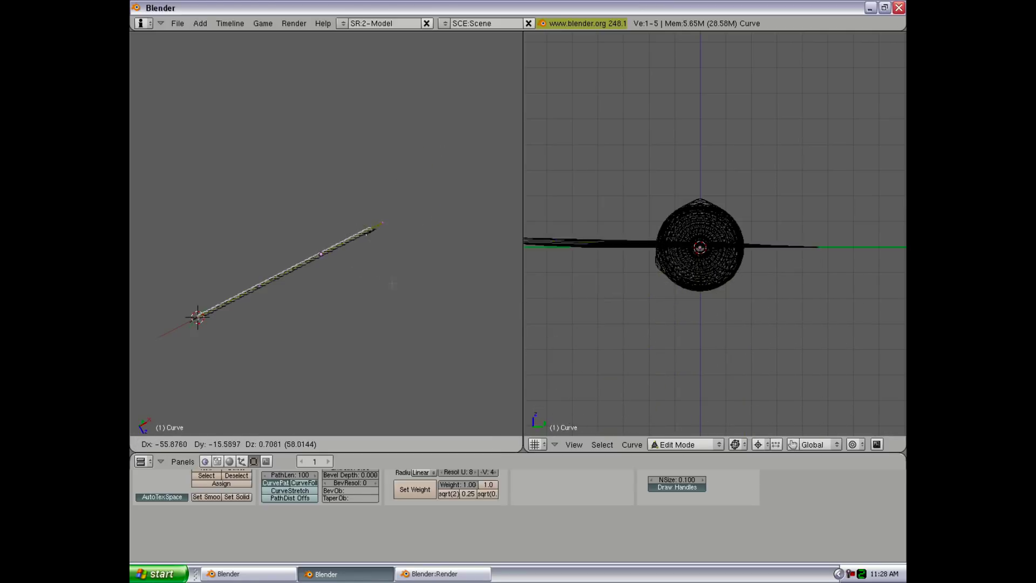
right_click(459, 188)
key(Tab)
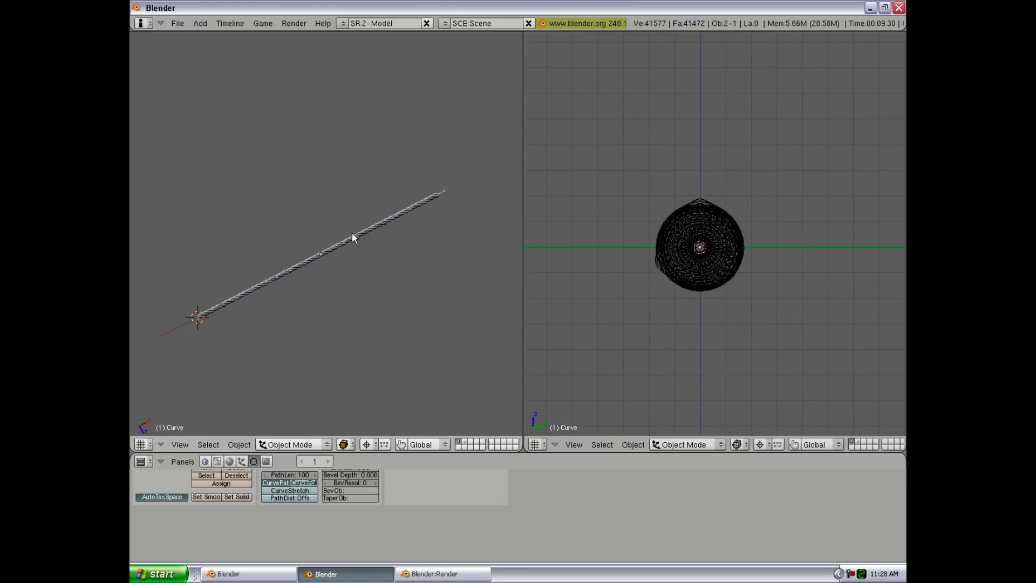
Select the rope and set its Subsurf viewport level to 1.
right_click(351, 233)
scroll(414, 504, up, 2)
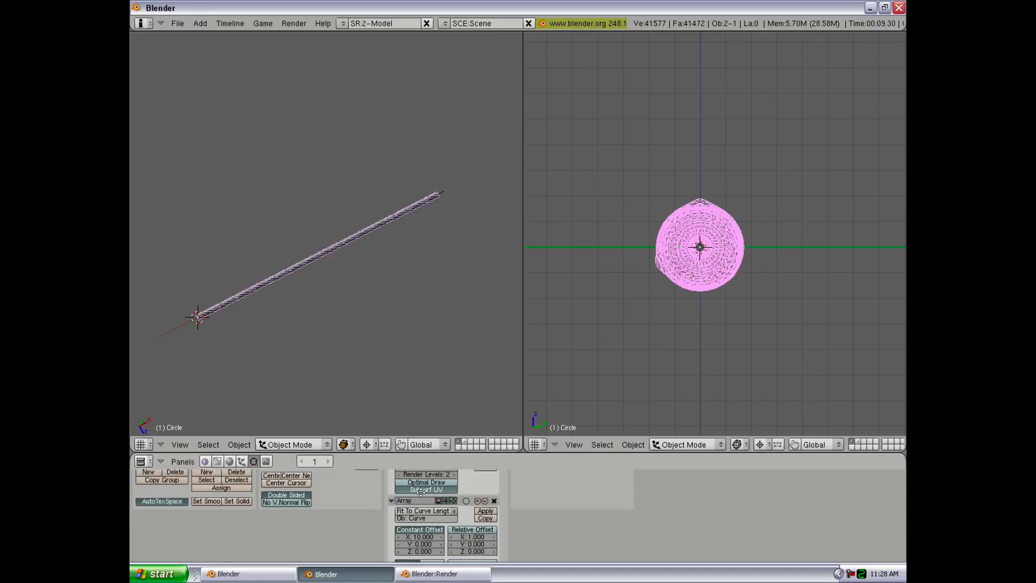
click(397, 484)
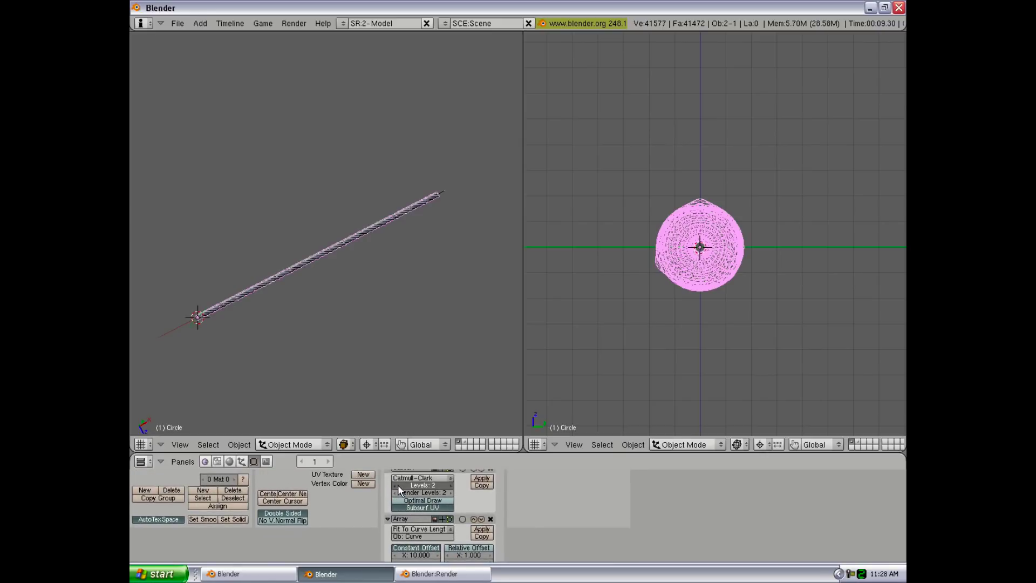
Add a Curve modifier to the rope and assign the object Curve as its deforming path.
scroll(491, 498, up, 3)
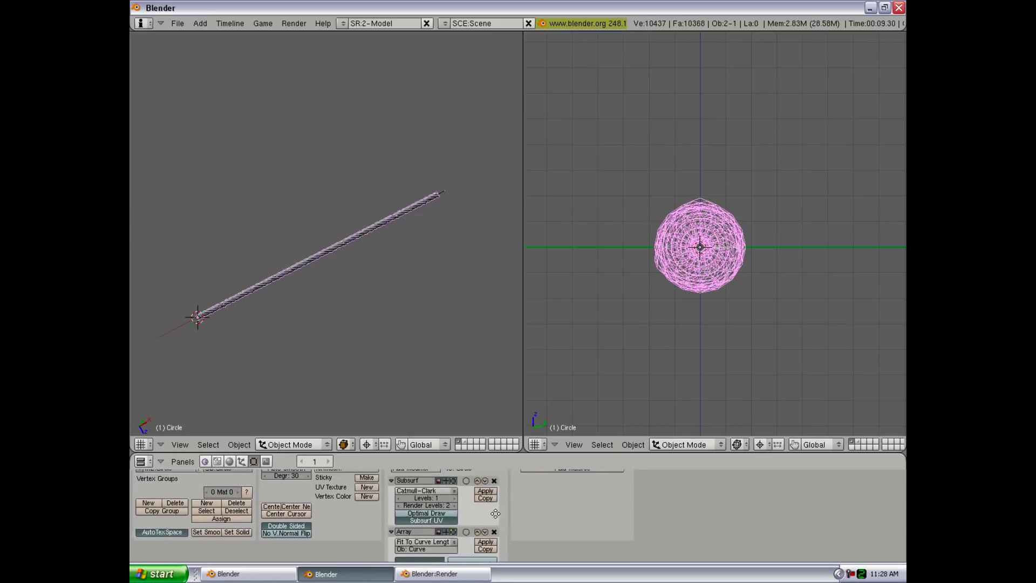
click(425, 487)
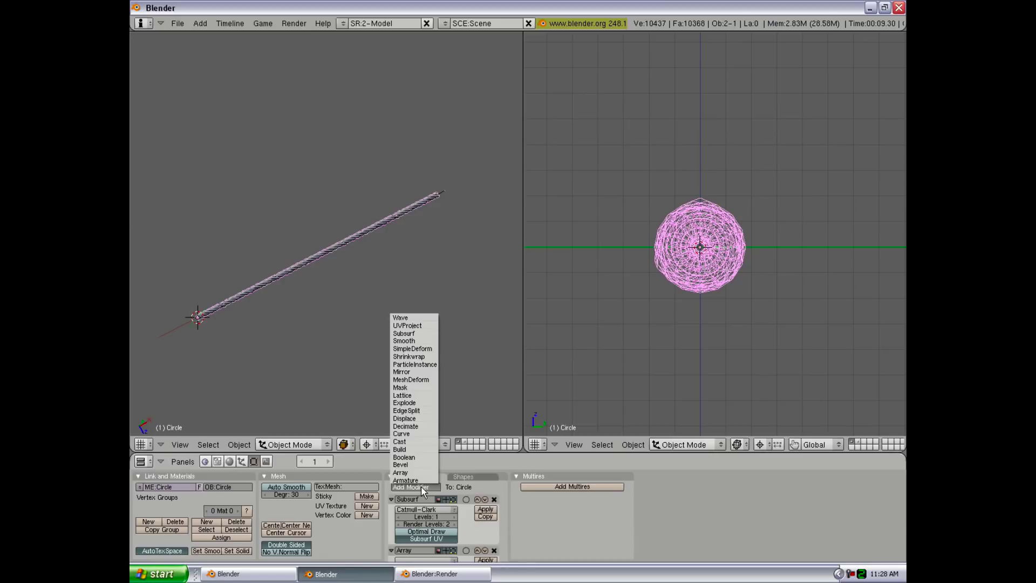
click(423, 433)
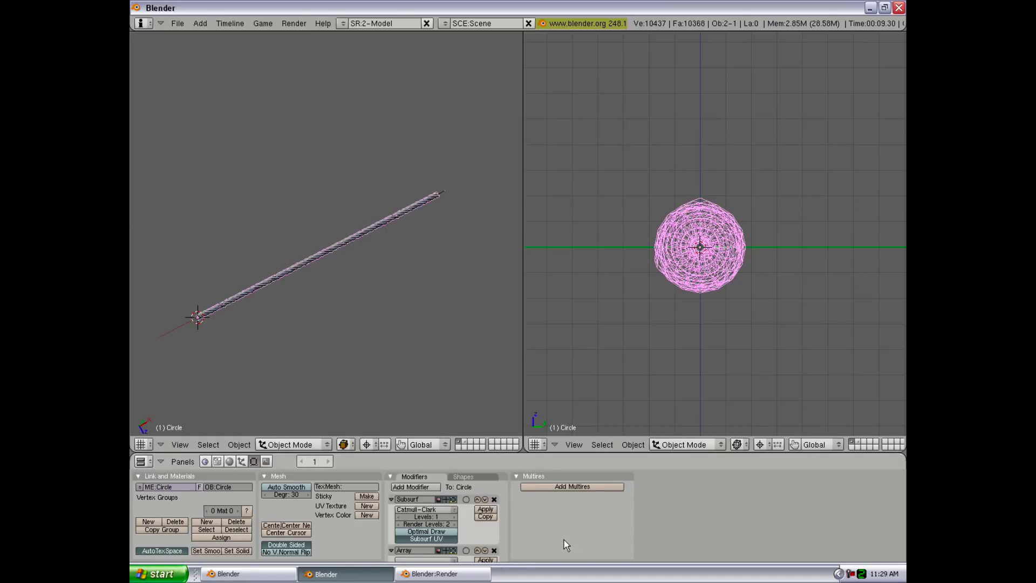
scroll(429, 539, down, 5)
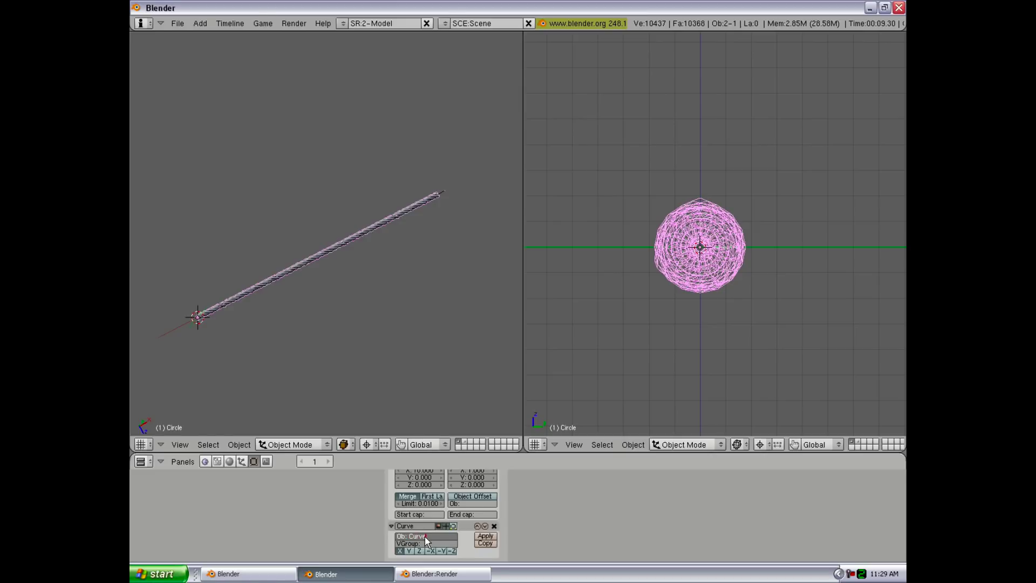
key(Return)
Select the path and try moving its control points in Edit Mode to test how the rope bends, returning to Object Mode.
ctrl+middle_drag(407, 267, 388, 239)
right_click(379, 224)
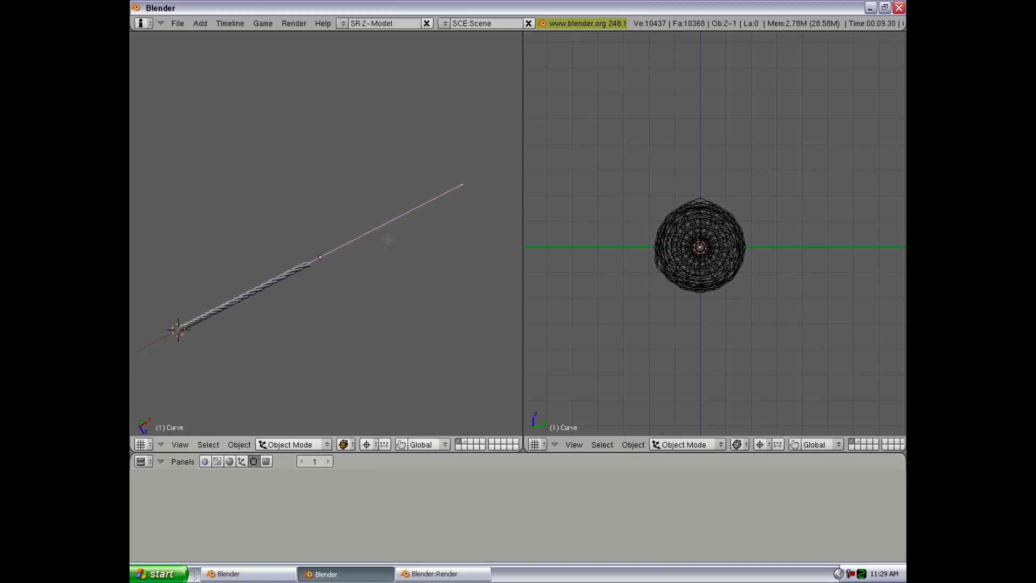
key(Tab)
key(g)
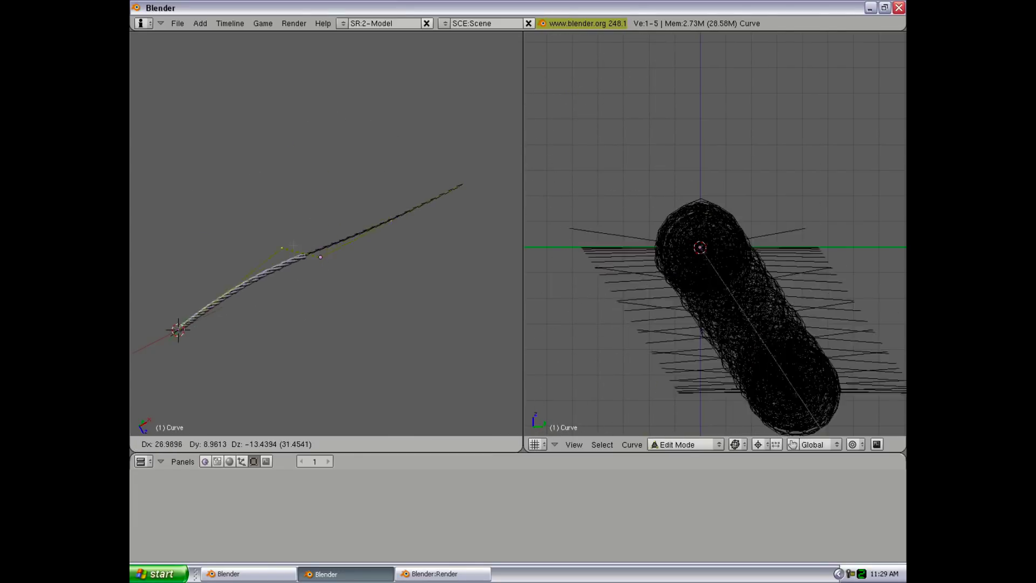
key(Escape)
right_click(320, 257)
key(g)
key(Escape)
key(Tab)
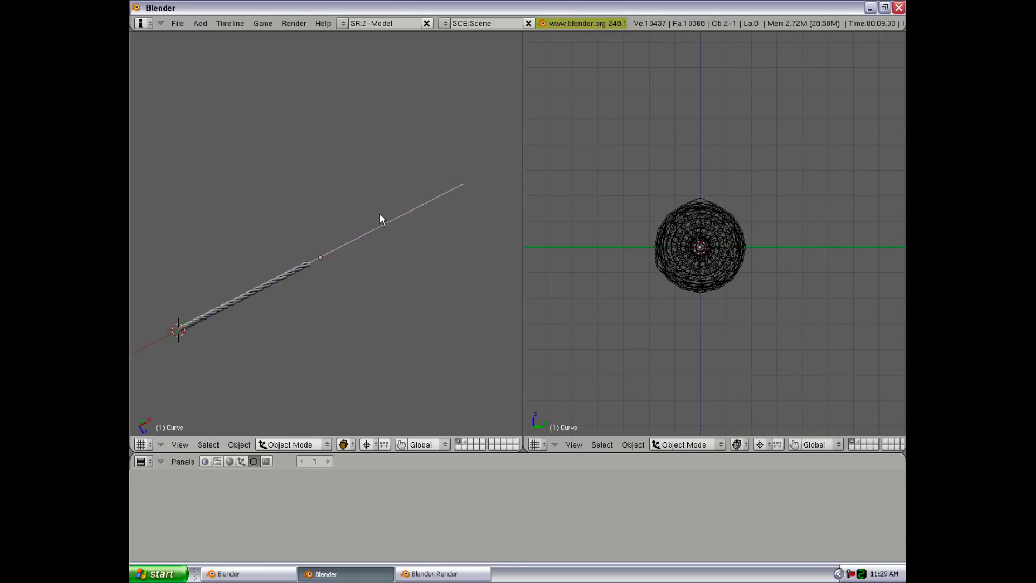
Select the rope and try the Curve modifier's other deformation axes, setting the axis back to X.
right_click(290, 267)
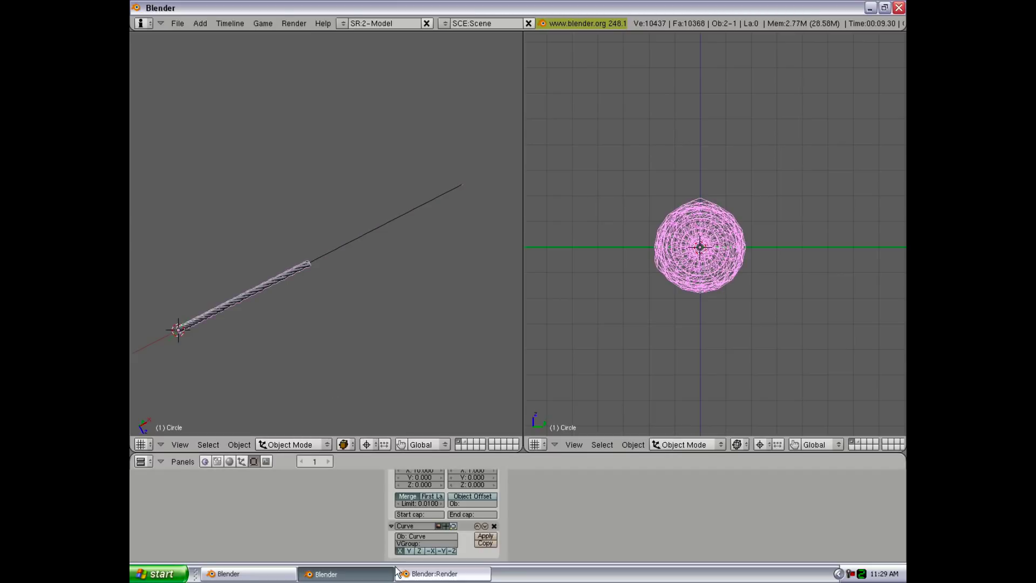
click(418, 553)
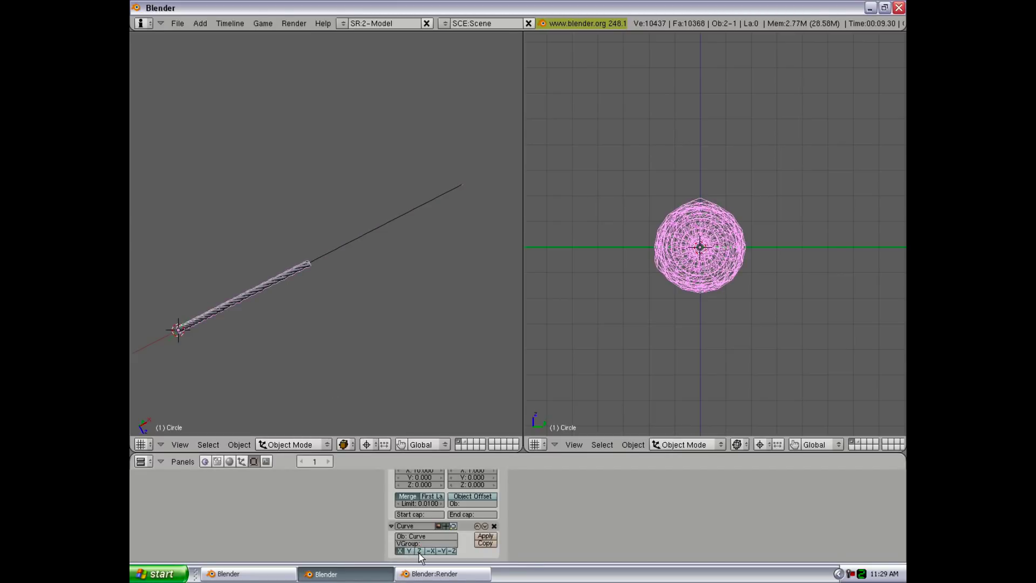
click(412, 551)
click(419, 551)
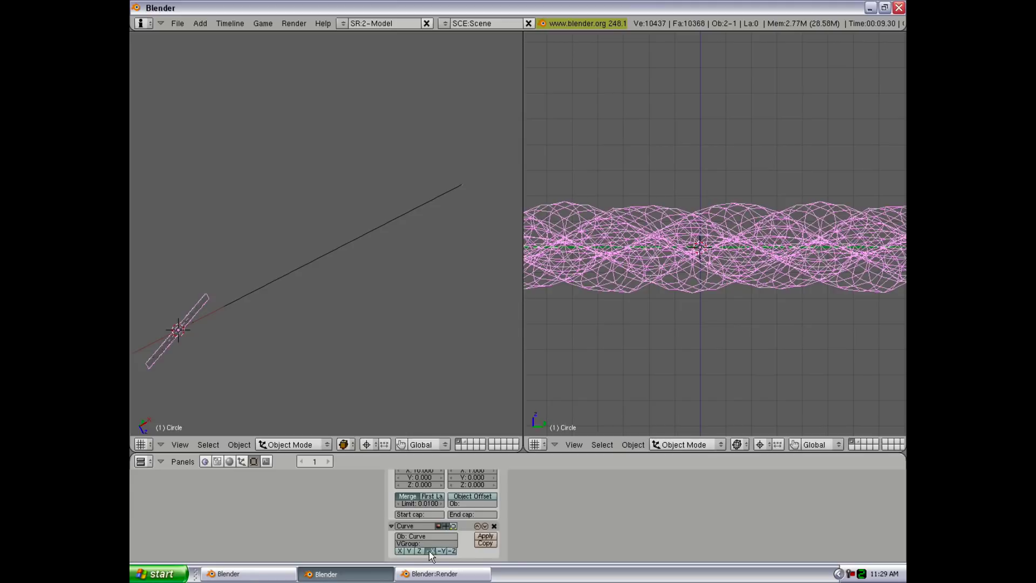
click(429, 551)
click(443, 551)
click(448, 552)
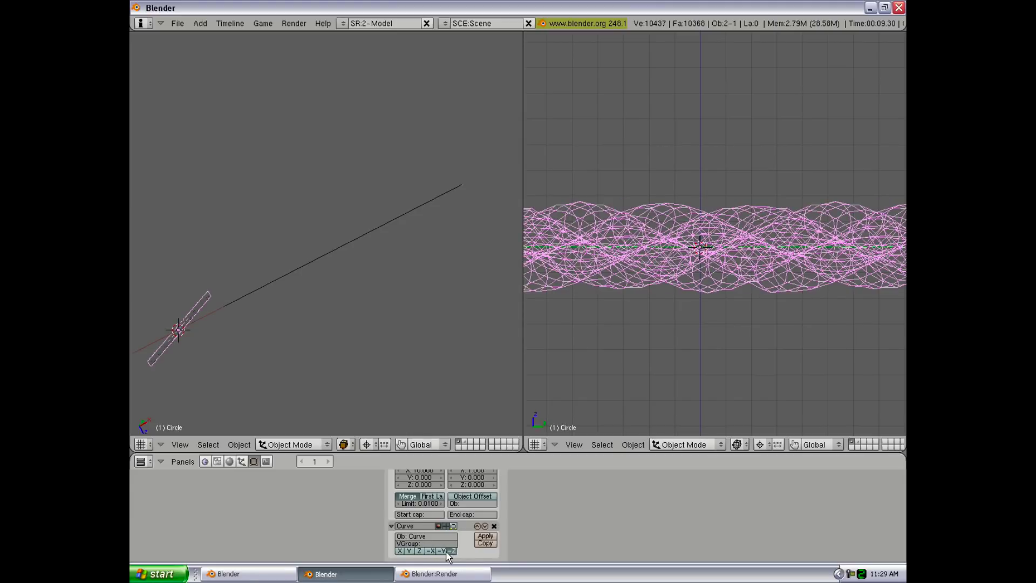
click(399, 553)
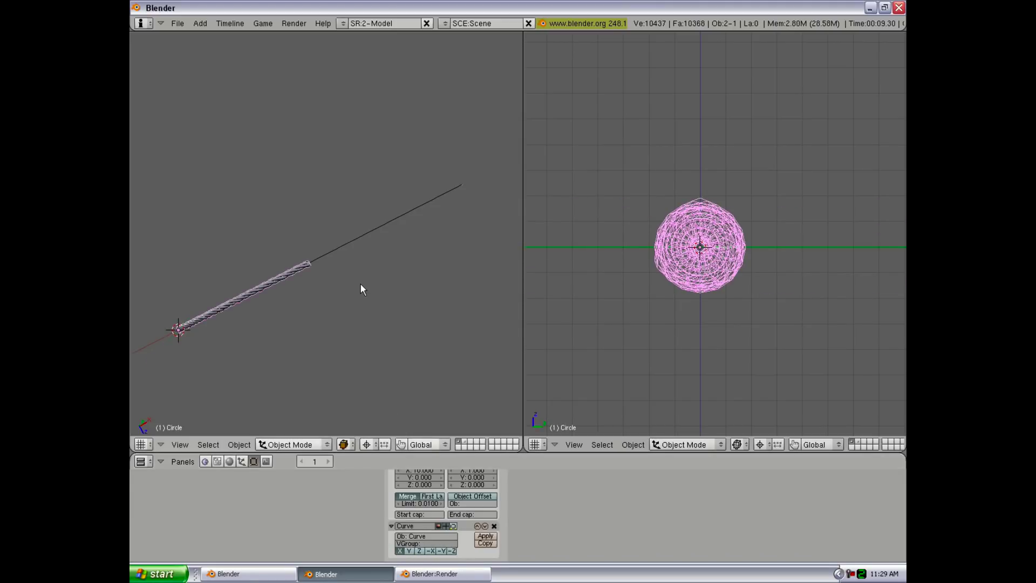
Select the path in front view and snap it to the 3D cursor at the rope's origin.
right_click(353, 237)
key(KP_1)
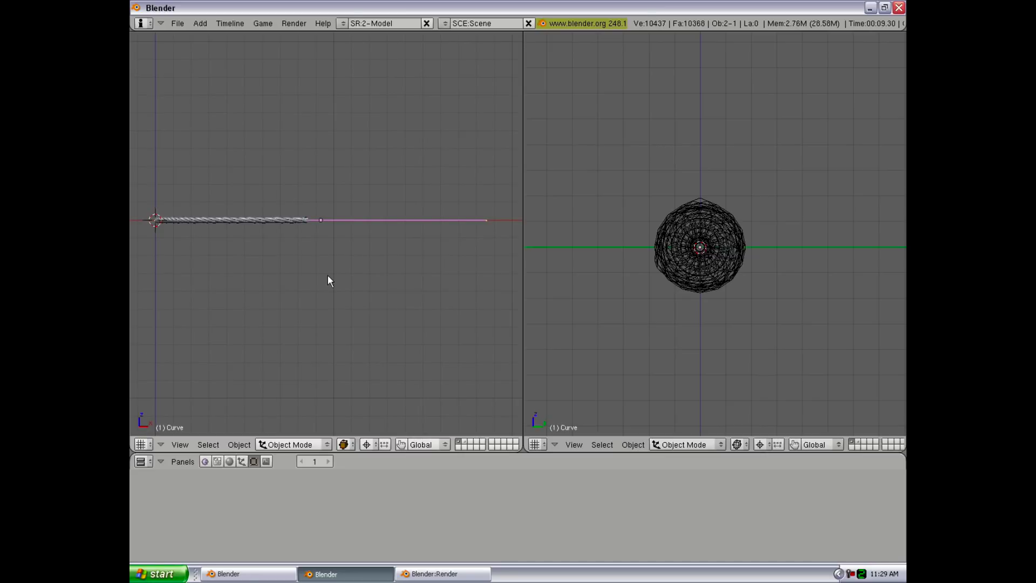
shift+middle_drag(328, 274, 370, 281)
key(g)
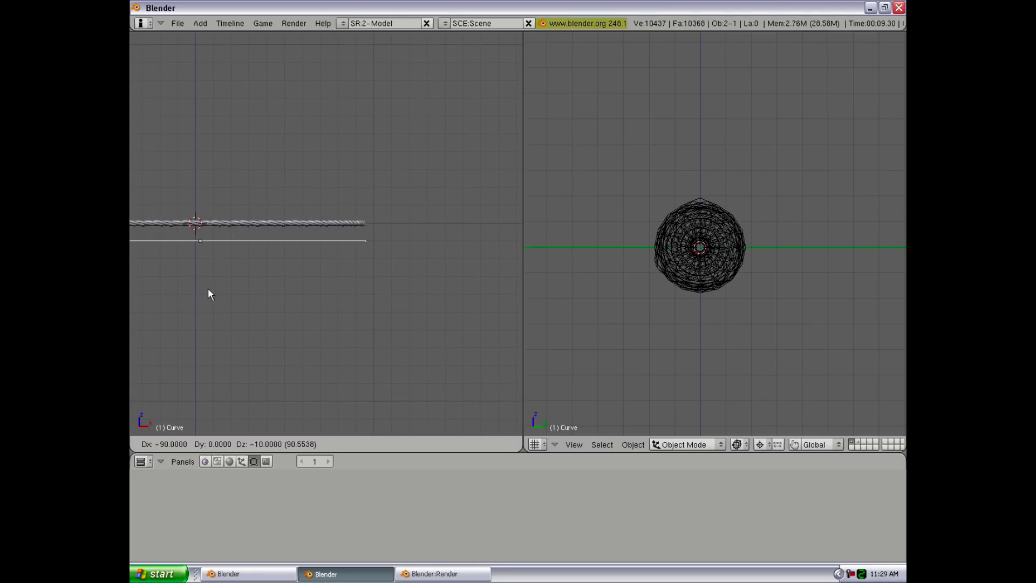
click(208, 279)
key(shift+s)
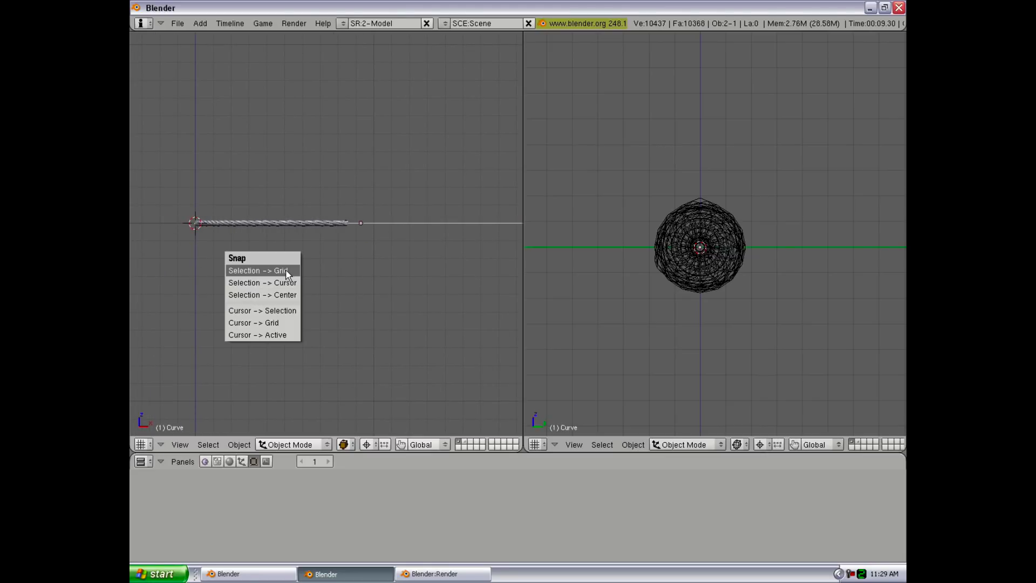
click(283, 283)
key(Home)
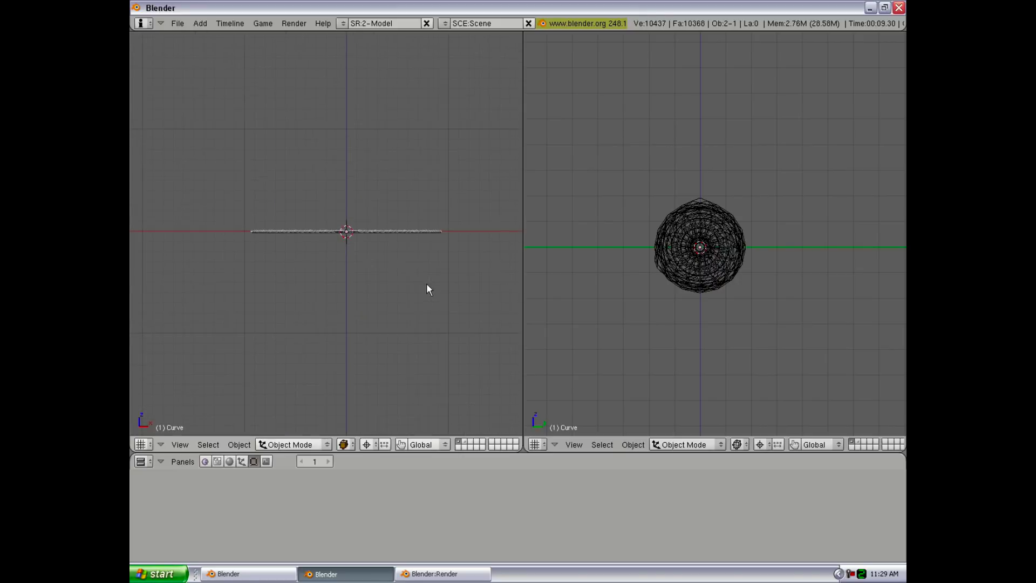
scroll(391, 258, up, 3)
middle_drag(327, 231, 317, 254)
key(z)
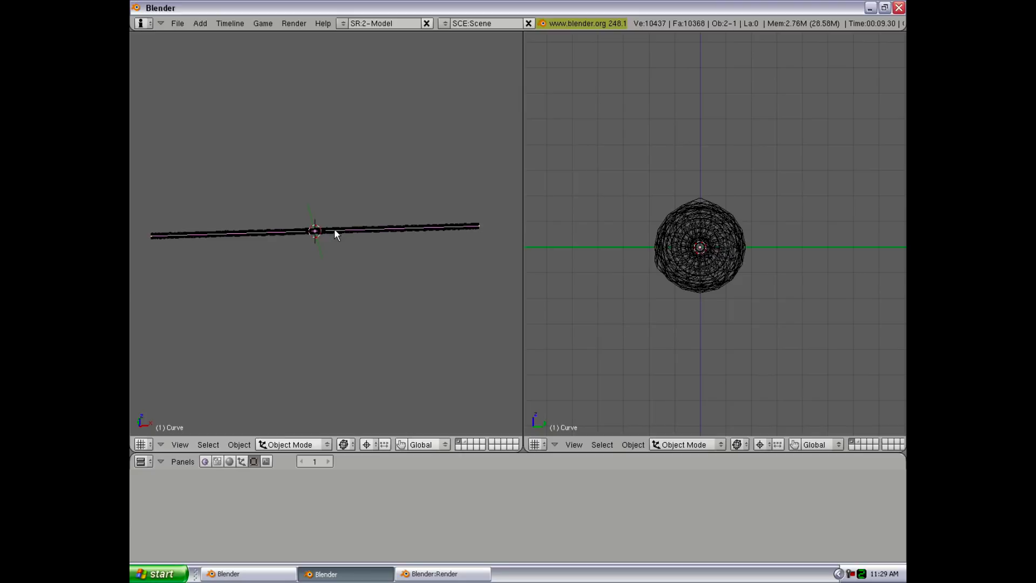
right_click(458, 224)
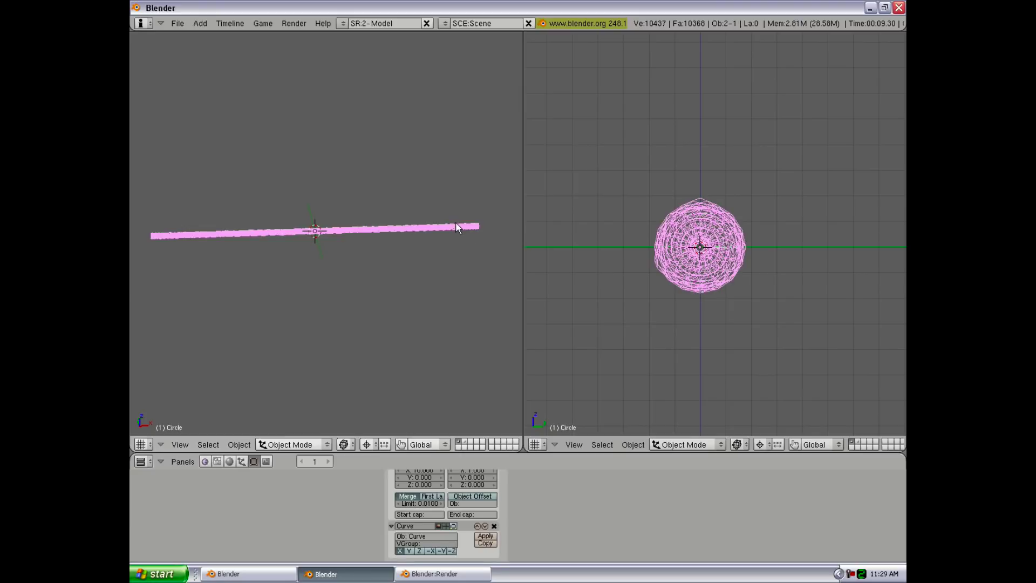
key(Tab)
shift+middle_drag(433, 235, 282, 233)
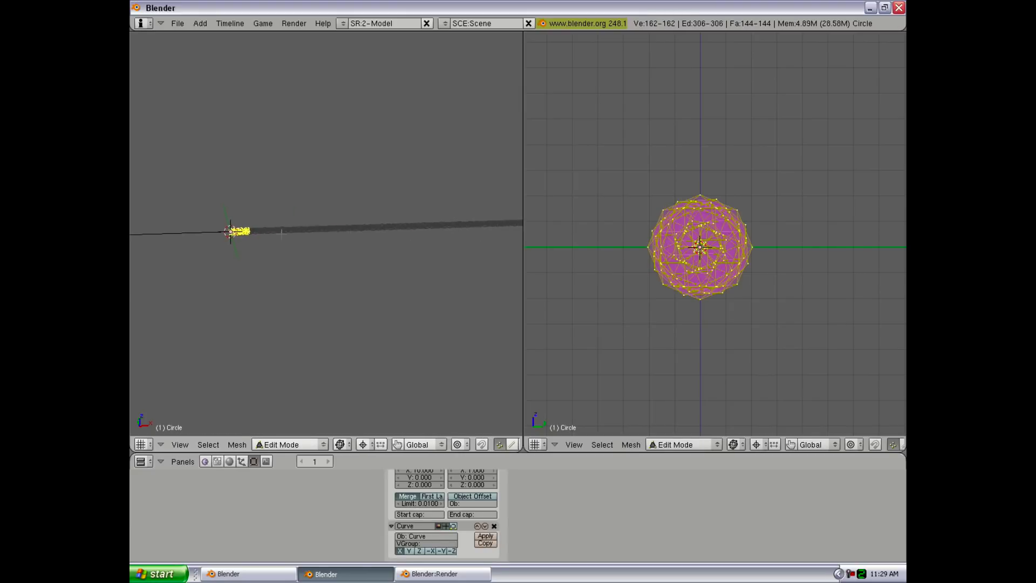
key(Tab)
Select the path, enter Edit Mode, and move its end control point outward and up, with the rope in solid shading.
right_click(392, 227)
key(Tab)
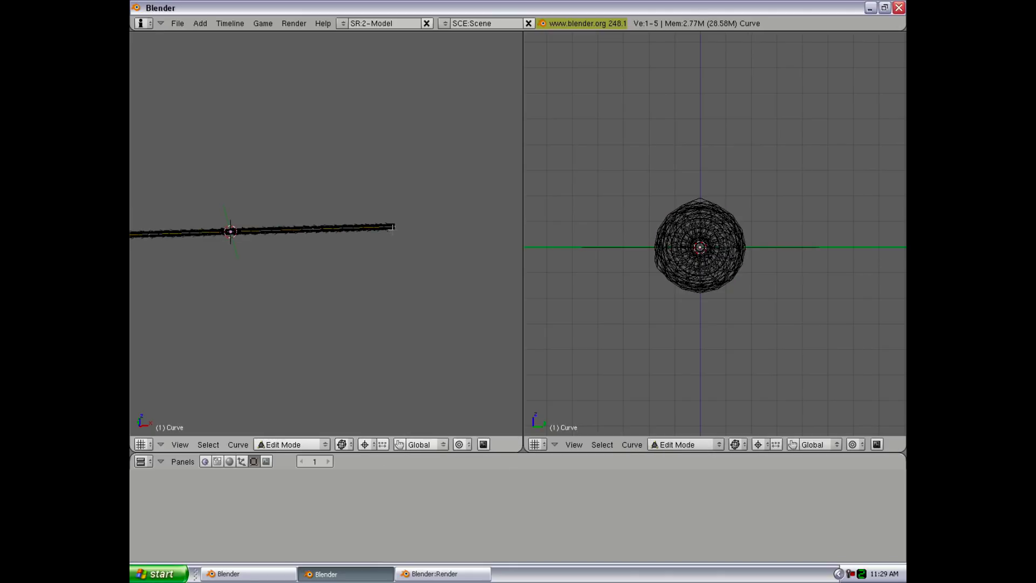
key(e)
click(472, 203)
key(z)
shift+middle_drag(416, 248, 331, 241)
scroll(455, 269, up, 4)
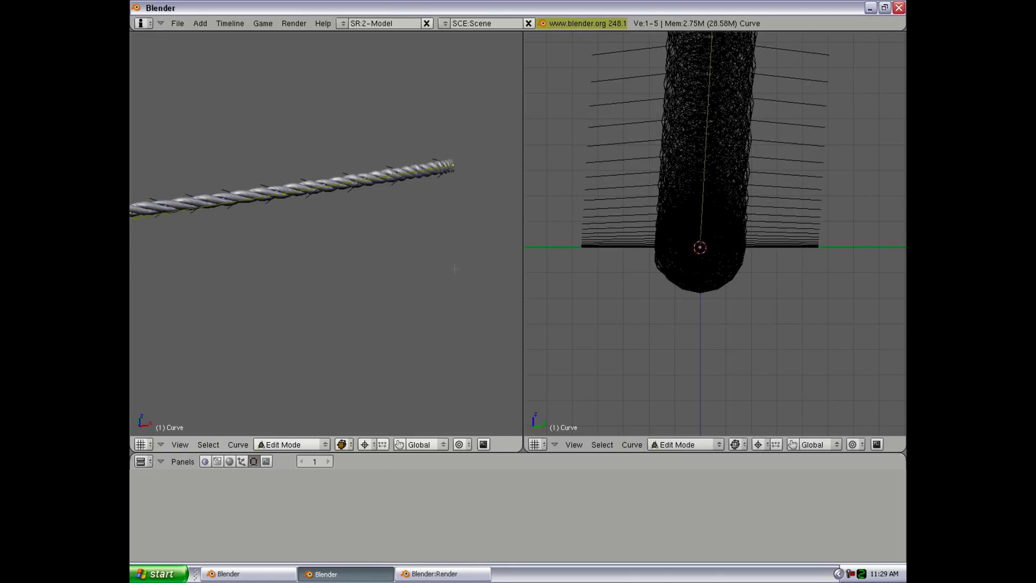
Pull the path's end control point farther outward and upward to lengthen the rope and deepen its curve.
key(g)
click(488, 145)
scroll(379, 189, down, 2)
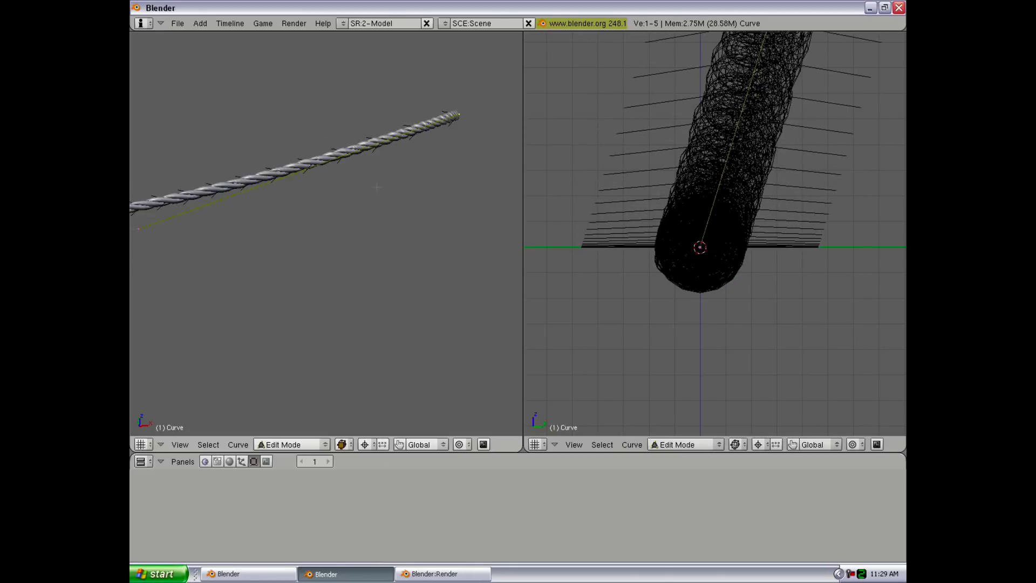
middle_drag(380, 190, 337, 220)
key(g)
click(435, 164)
scroll(416, 174, down, 1)
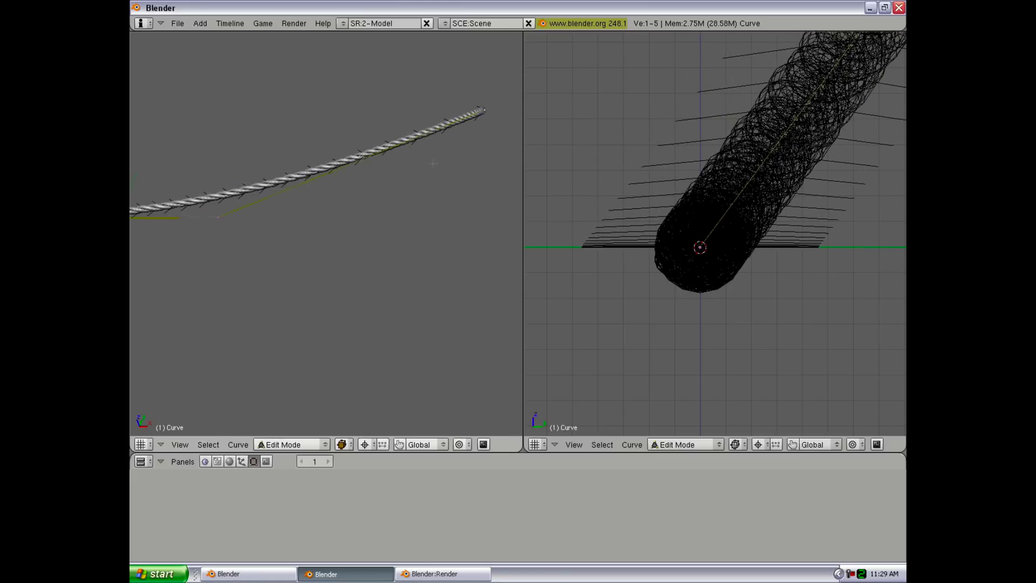
mouse_move(403, 180)
shift+middle_down()
mouse_move(202, 279)
mouse_move(278, 208)
shift+middle_up()
key(g)
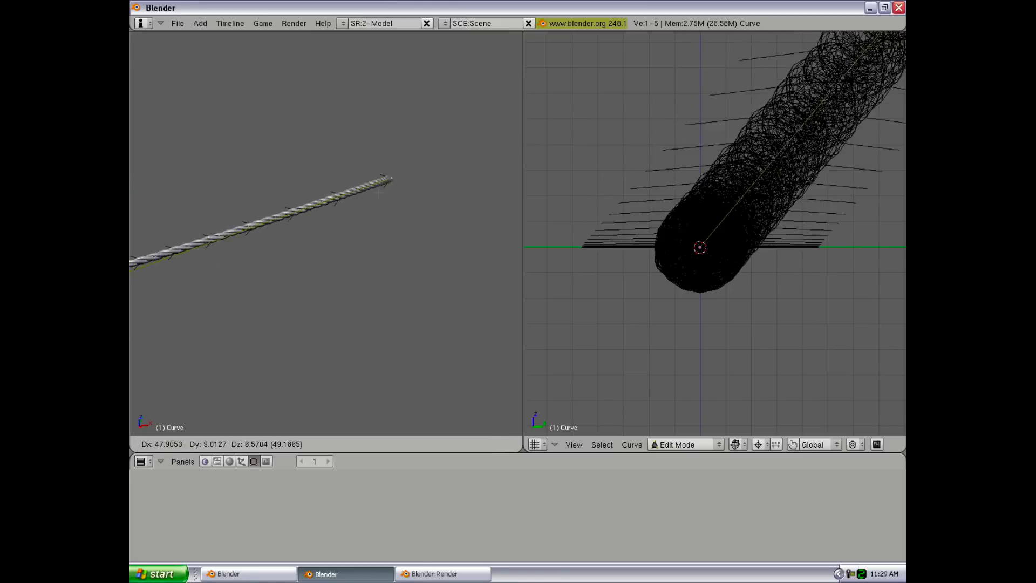
click(517, 123)
Move the control point next to the path's far end down below the 3D cursor to make the rope sag.
scroll(223, 251, down, 5)
shift+middle_drag(223, 251, 438, 215)
scroll(439, 215, up, 4)
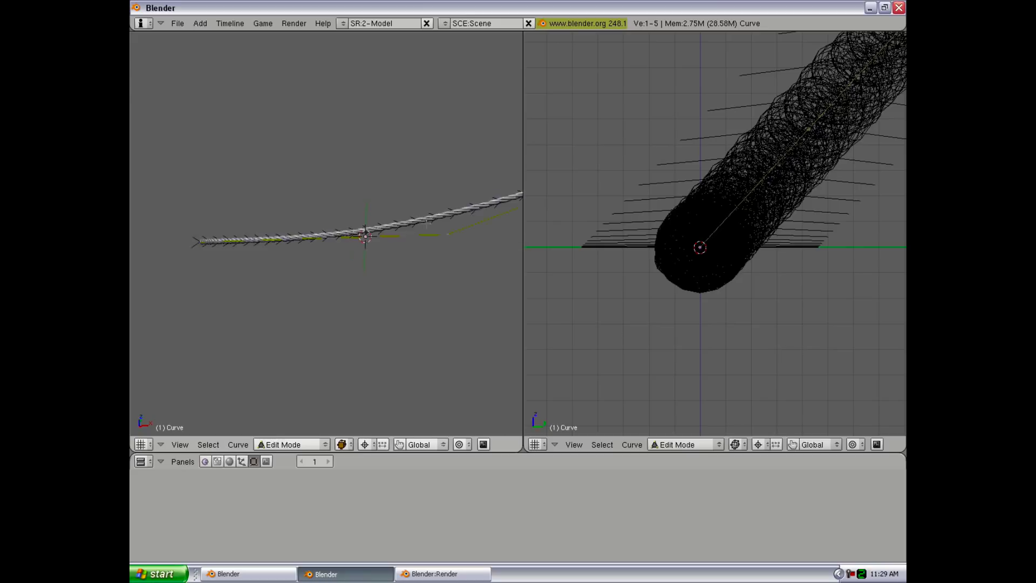
key(g)
click(437, 214)
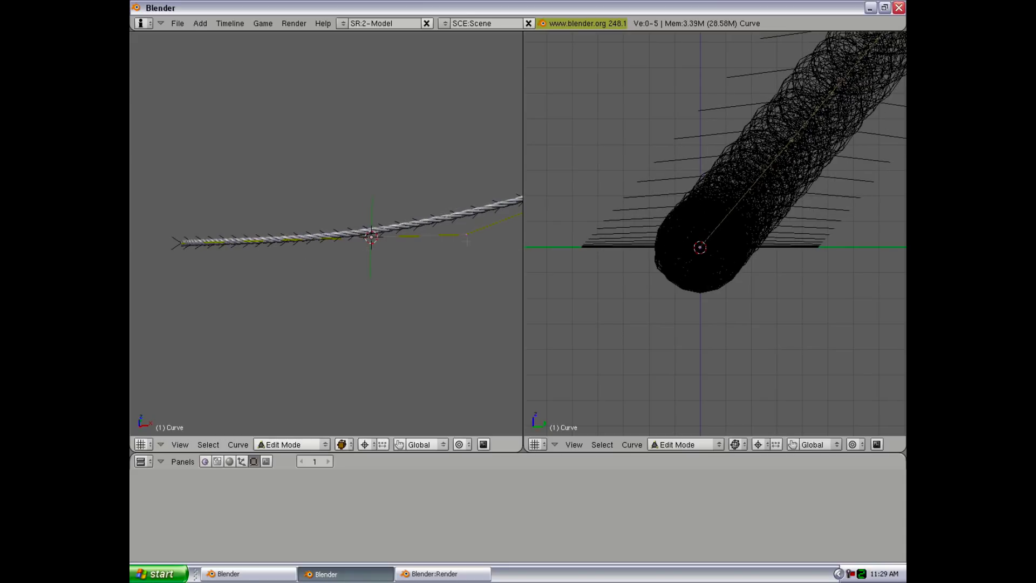
key(g)
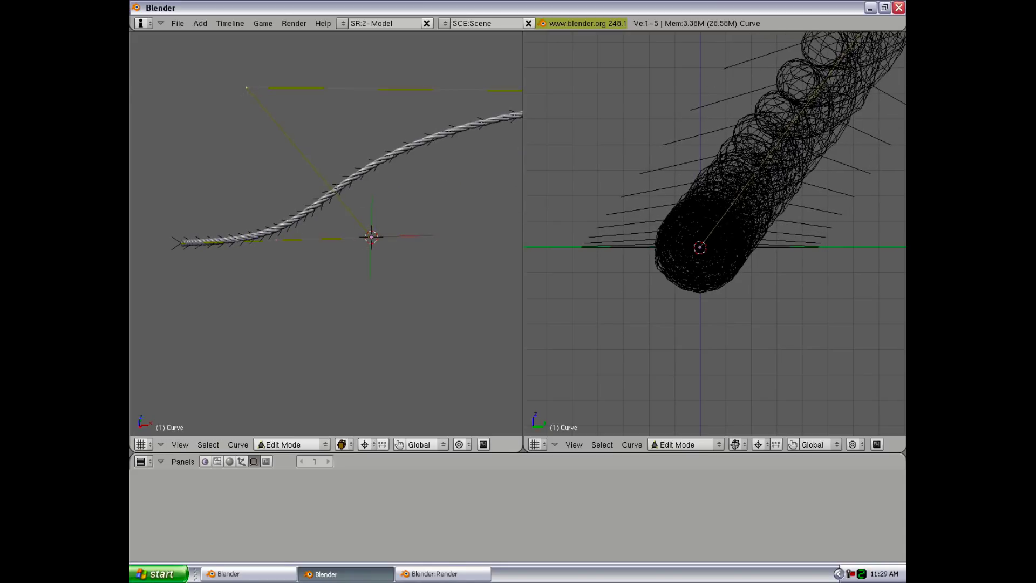
click(368, 275)
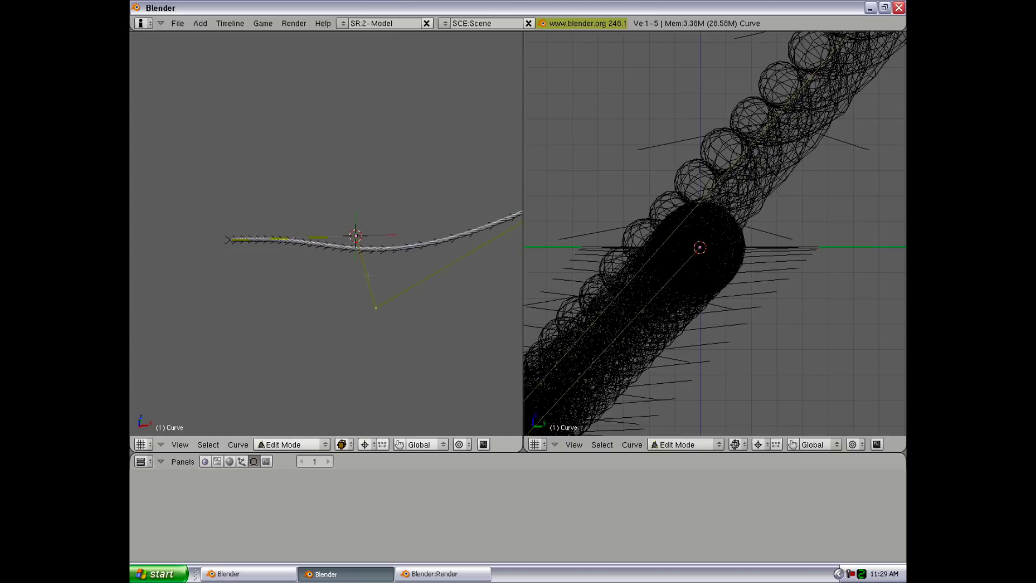
Move the path's middle control point up and the second control point down to give the rope a wavy shape.
right_click(354, 234)
key(g)
click(335, 154)
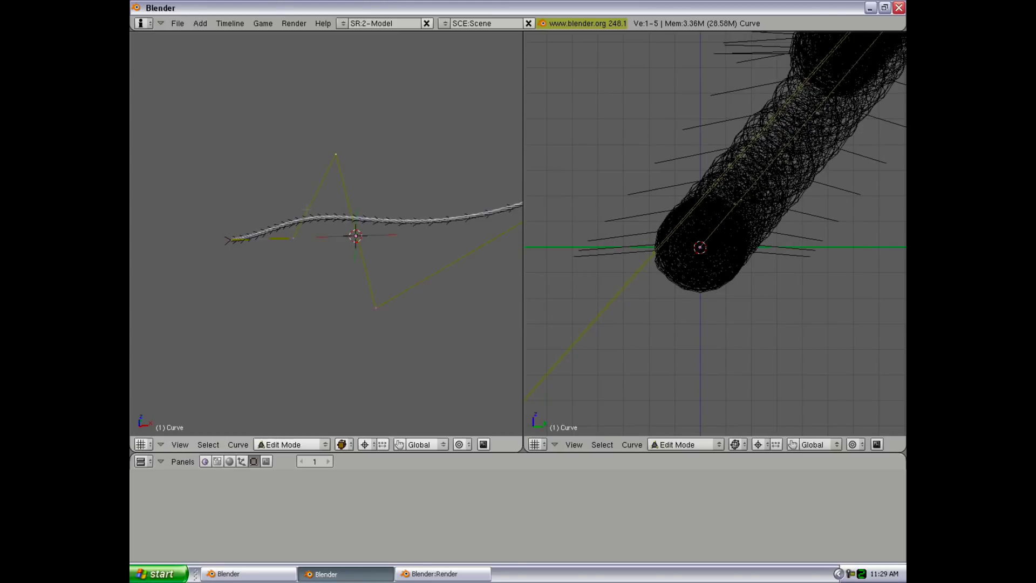
right_click(294, 237)
key(g)
click(266, 319)
shift+middle_drag(266, 319, 136, 318)
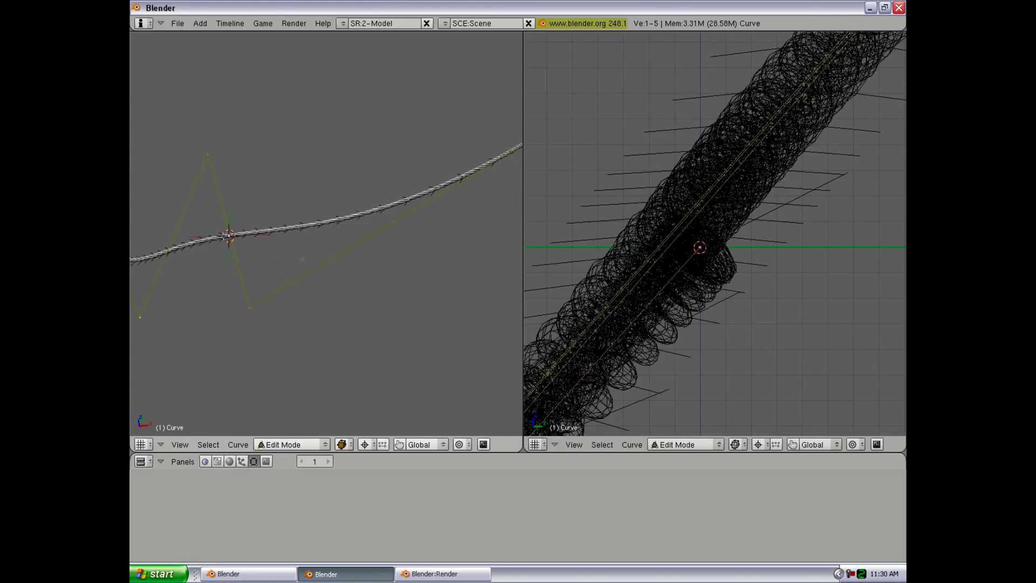
Reposition the path's far end control point and extrude a new control point from it.
middle_drag(402, 198, 398, 210)
right_click(509, 151)
key(g)
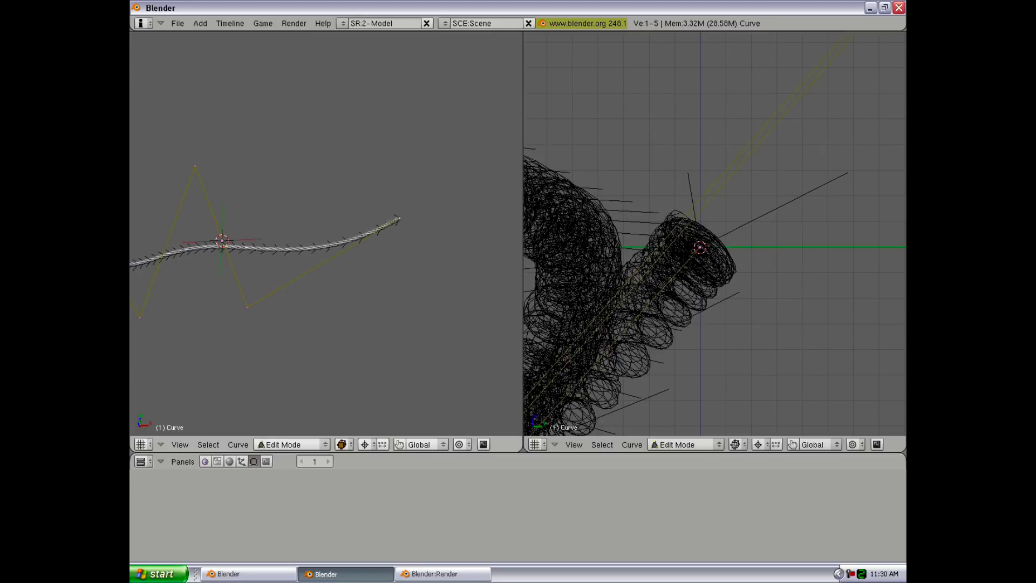
click(453, 143)
shift+middle_drag(454, 143, 379, 242)
key(g)
click(360, 230)
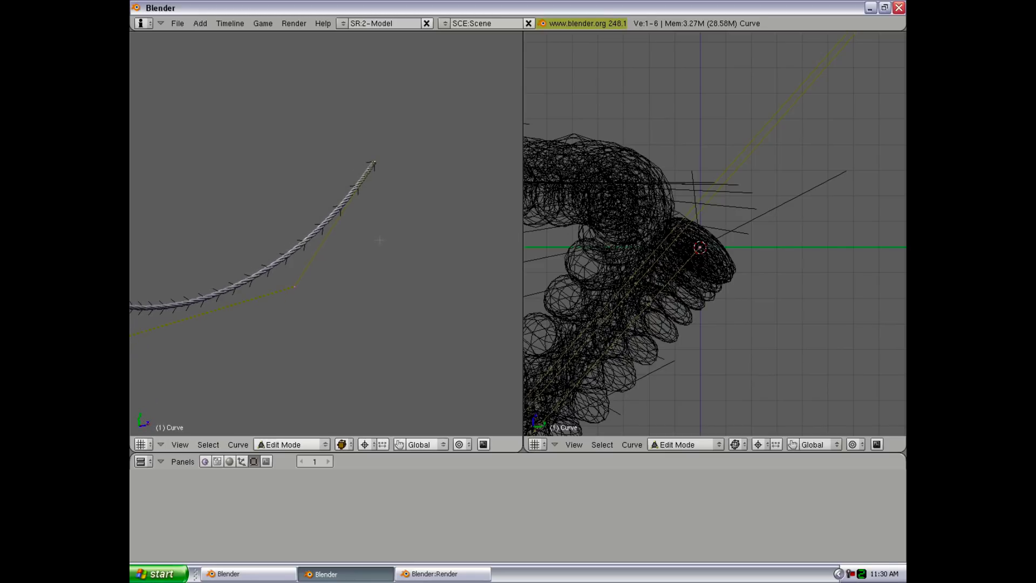
Extrude another control point downward from the path's end and inspect the extended rope in Object Mode.
key(g)
click(442, 331)
middle_drag(426, 324, 408, 314)
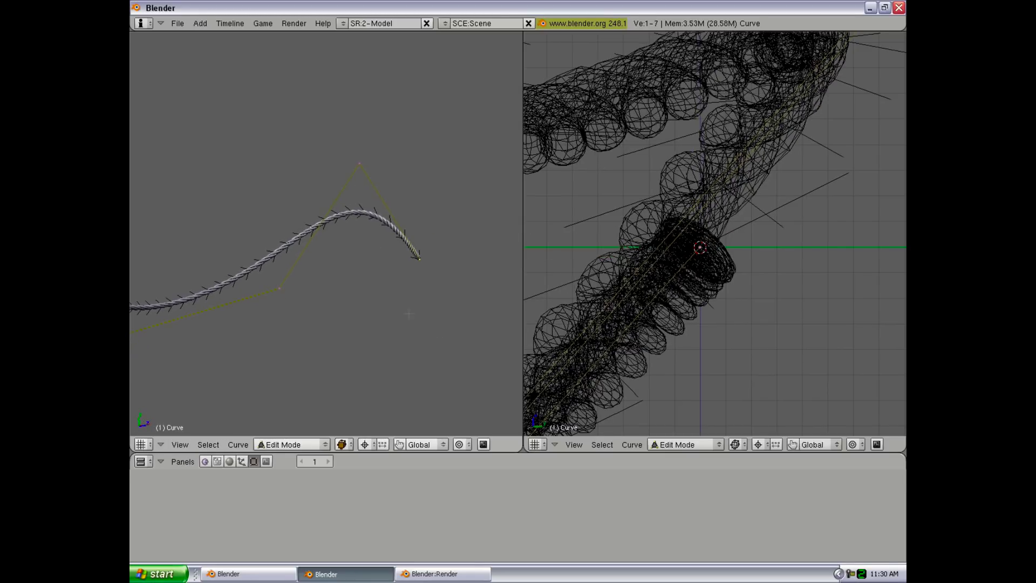
middle_drag(317, 296, 290, 155)
key(Tab)
scroll(359, 281, down, 3)
scroll(286, 215, up, 5)
middle_drag(286, 252, 313, 277)
scroll(329, 247, up, 3)
Enter Edit Mode on the path and subdivide it between neighbouring control points beyond the 3D cursor.
key(Tab)
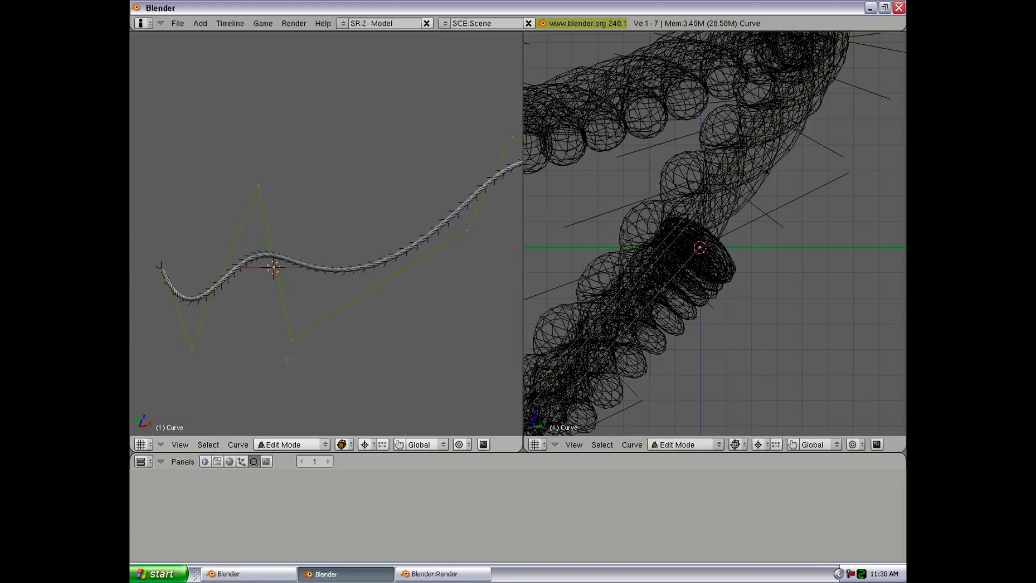
shift+right_click(447, 249)
key(w)
click(423, 241)
key(a)
Move one added control point up and its neighbour down to create more bends, and return to Object Mode.
right_drag(339, 303, 329, 229)
right_drag(379, 284, 372, 345)
scroll(355, 347, up, 3)
shift+middle_drag(355, 346, 195, 351)
scroll(307, 238, up, 3)
key(Tab)
scroll(306, 238, down, 3)
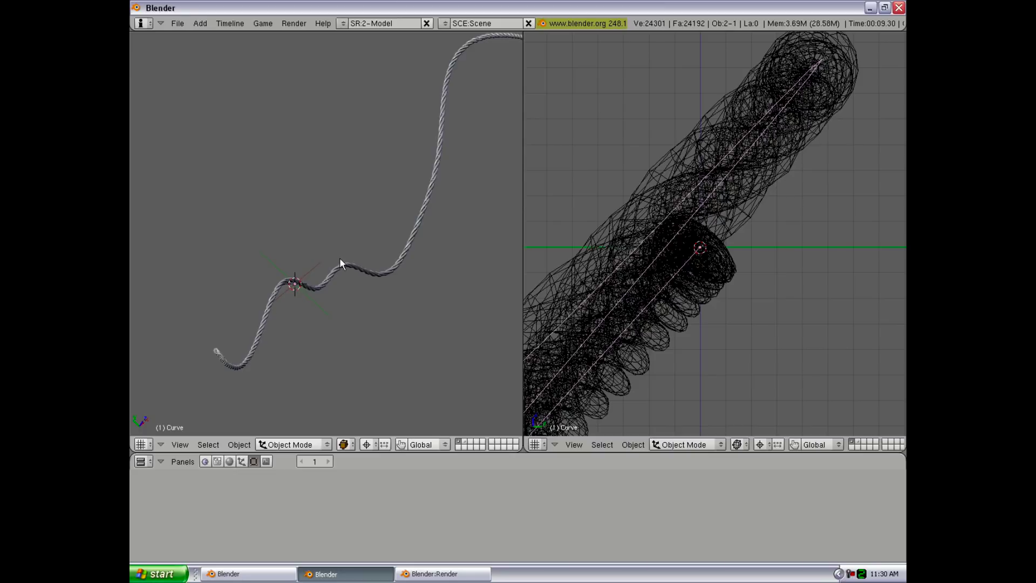
Select the rope mesh in front wireframe view and enter Edit Mode on its base segment.
key(KP_1)
shift+middle_drag(216, 107, 361, 244)
key(z)
key(Tab)
key(Tab)
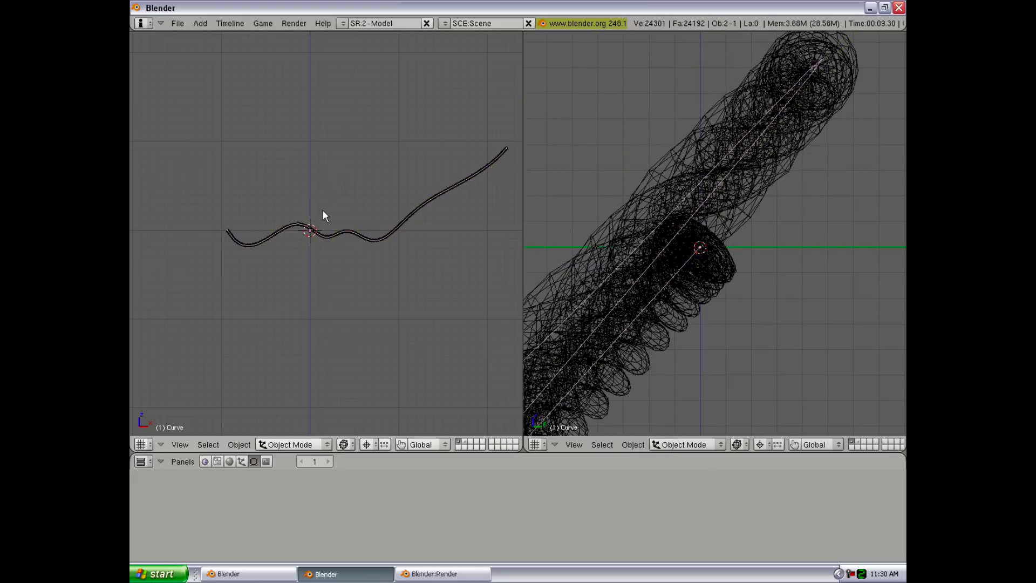
right_click(316, 237)
key(Tab)
scroll(319, 266, up, 1)
scroll(320, 265, up, 8)
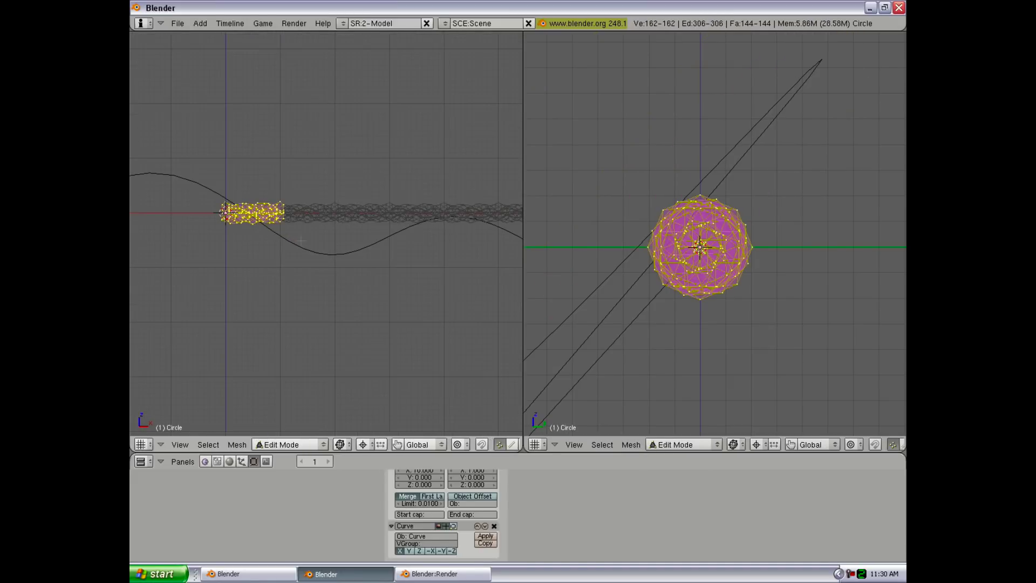
Try to lengthen the rope manually by duplicating its base segment twice along the global X axis in 10-unit offsets.
key(g)
key(x)
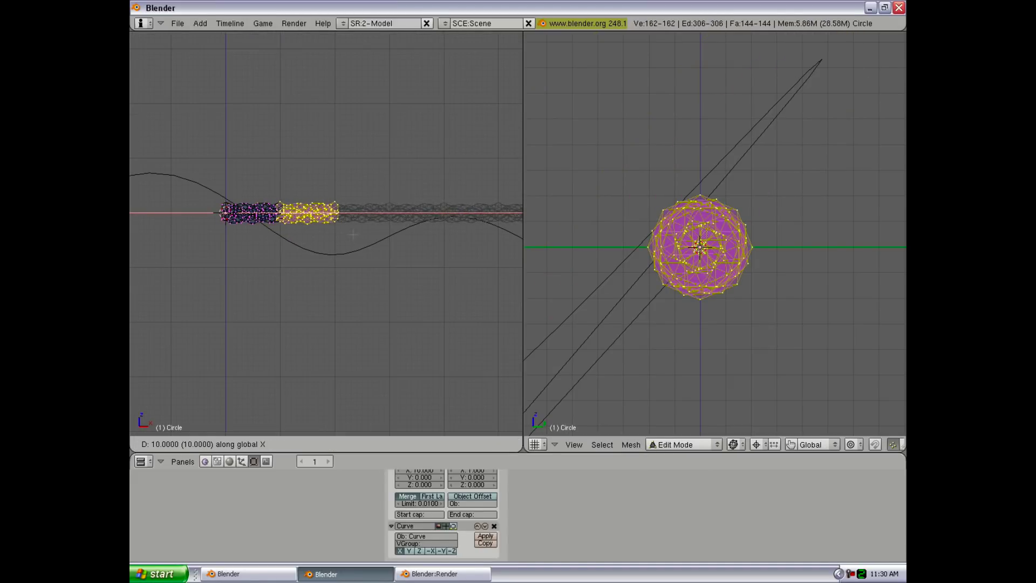
ctrl+click(357, 237)
key(shift+d)
ctrl+click(440, 233)
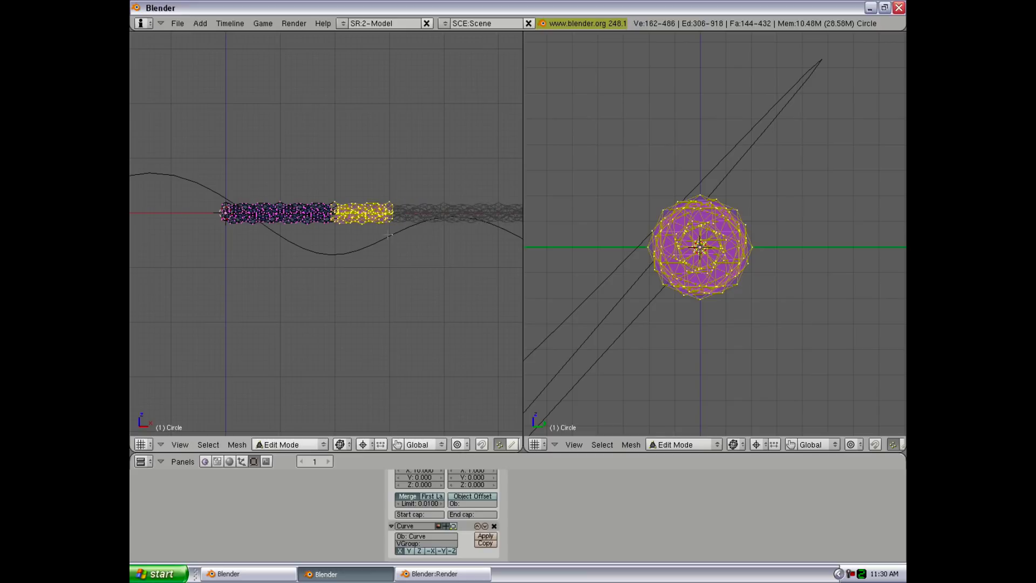
Undo the segment duplications in solid shading and return the rope to Object Mode.
key(z)
key(ctrl+z)
key(ctrl+z)
key(ctrl+z)
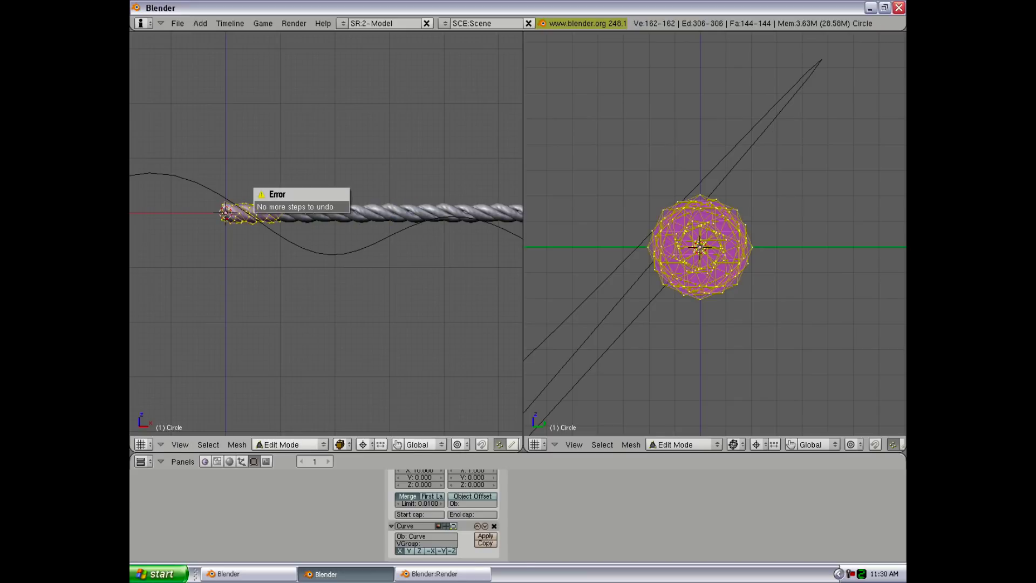
key(Tab)
Examine how the rope follows the path's bends from several angles, selecting the path and the rope in turn.
middle_drag(290, 316, 346, 263)
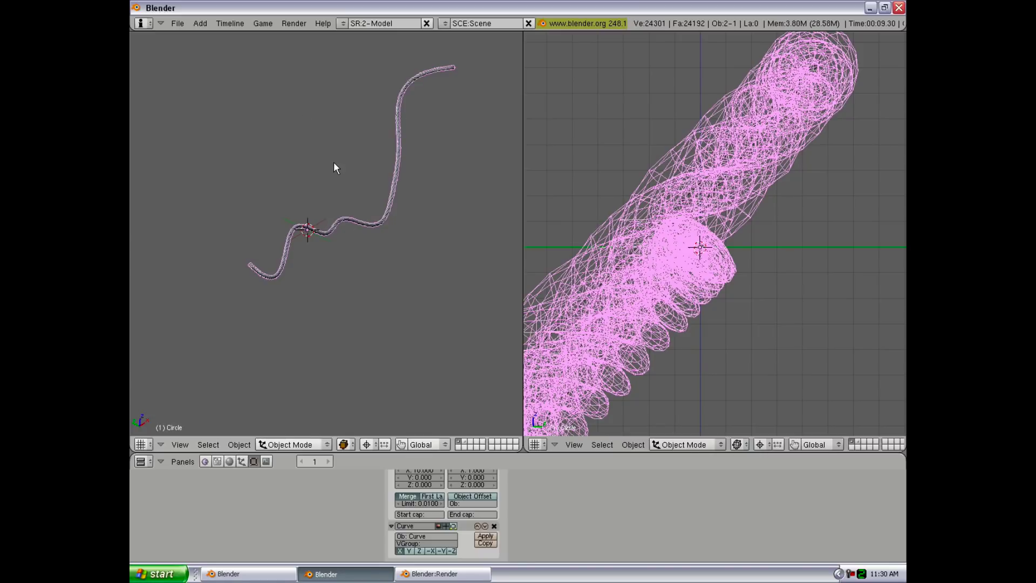
middle_drag(333, 162, 341, 179)
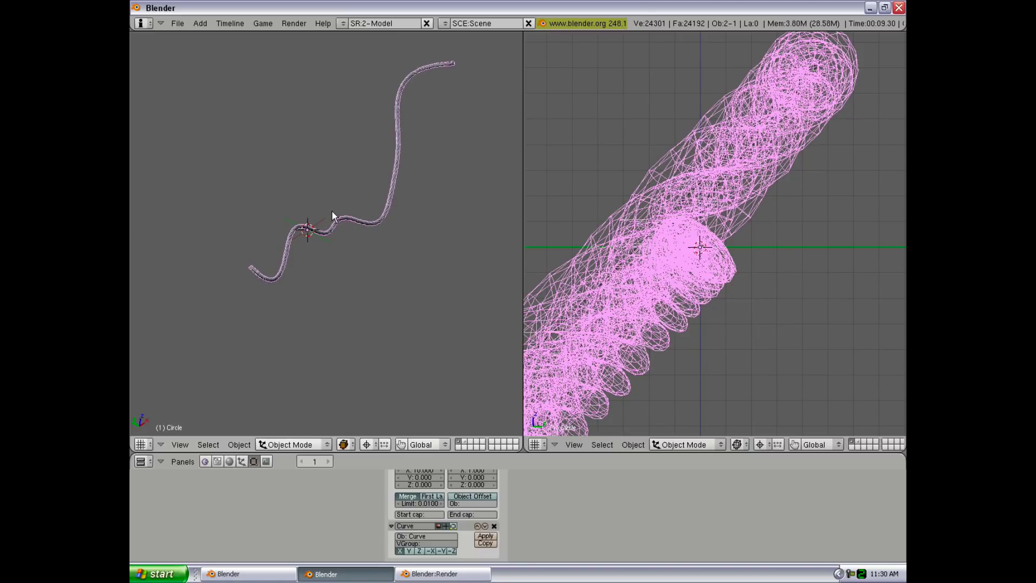
scroll(348, 218, up, 2)
right_click(351, 218)
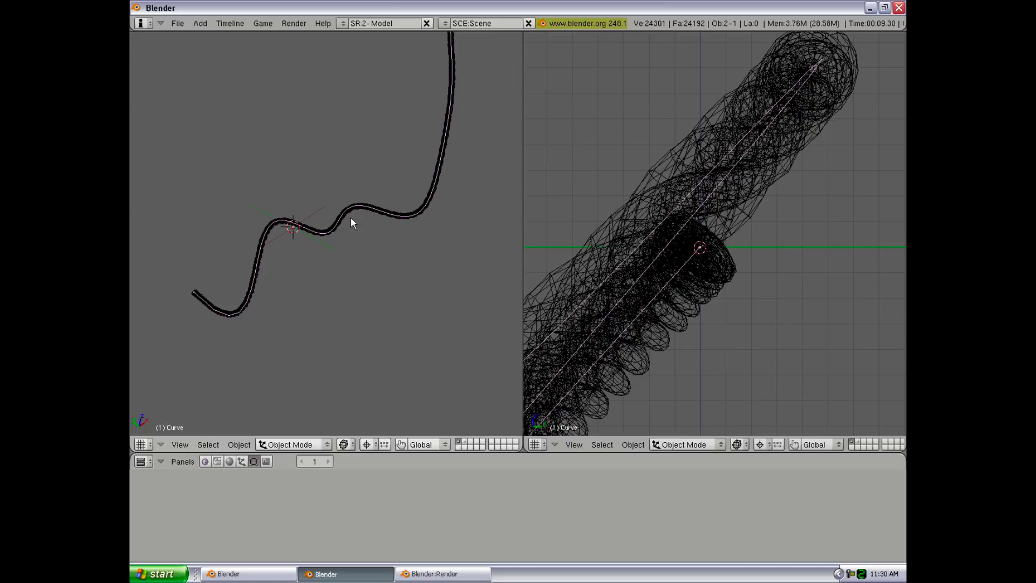
scroll(324, 243, up, 1)
key(z)
mouse_move(292, 268)
middle_down()
mouse_move(247, 287)
mouse_move(338, 329)
mouse_move(363, 320)
middle_up()
right_click(371, 310)
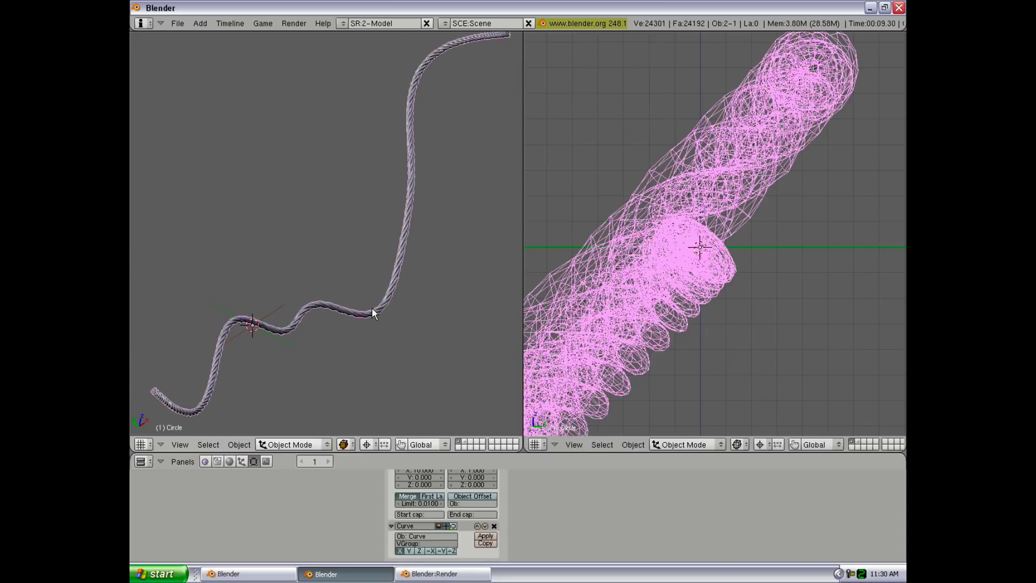
key(z)
key(z)
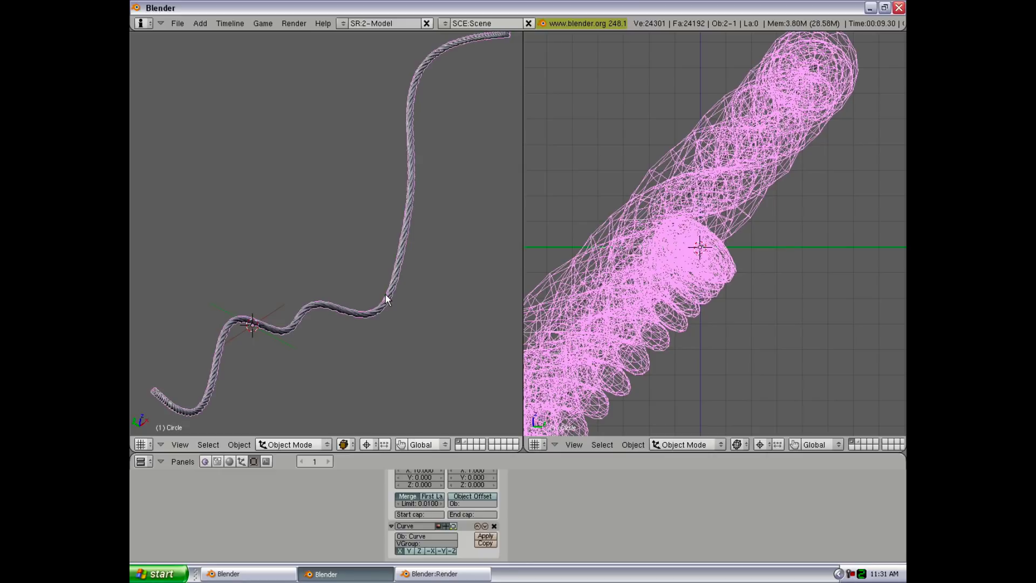